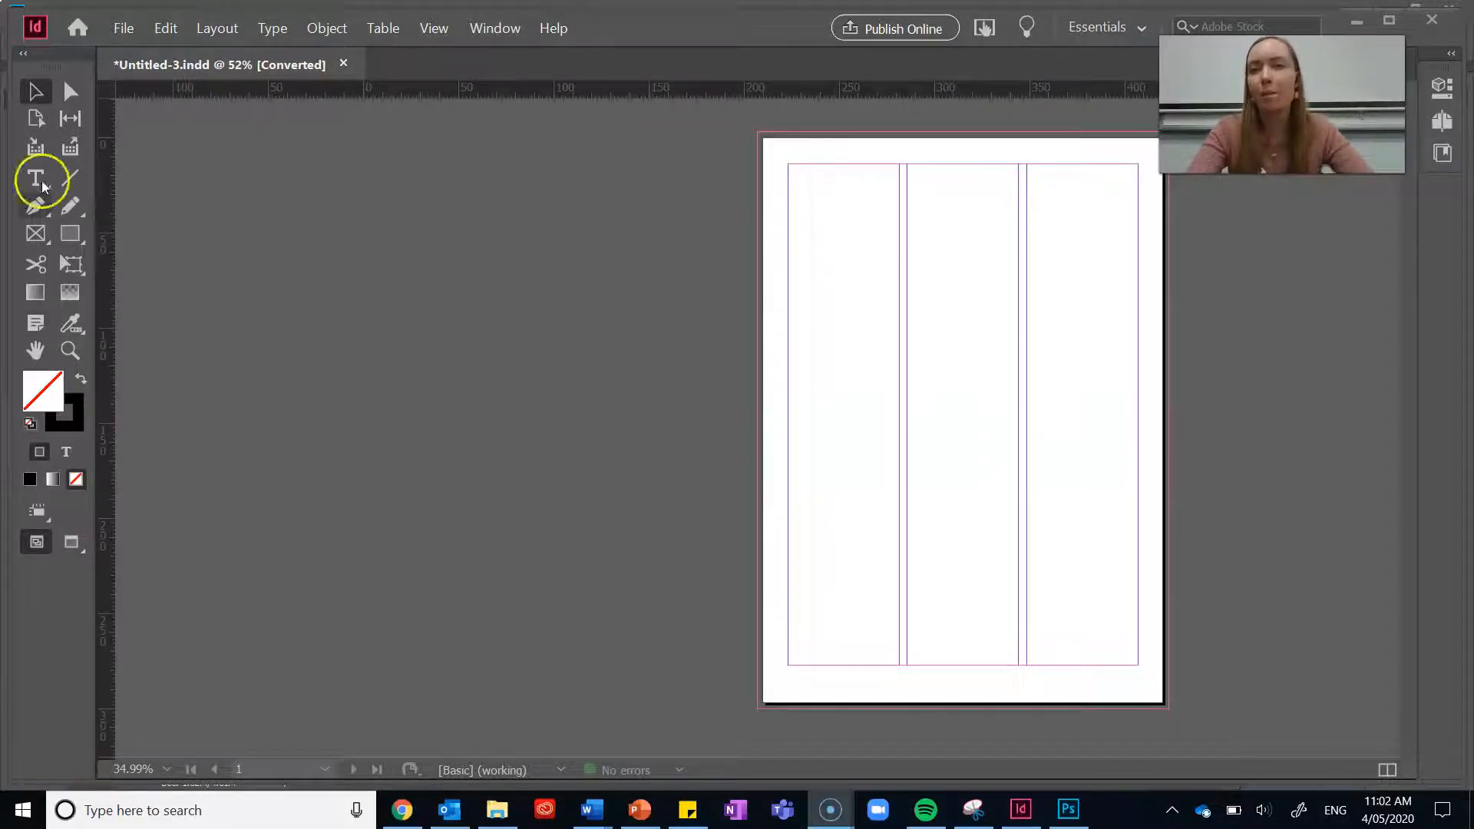
Start a new print document based on the A4 blank preset.
click(121, 29)
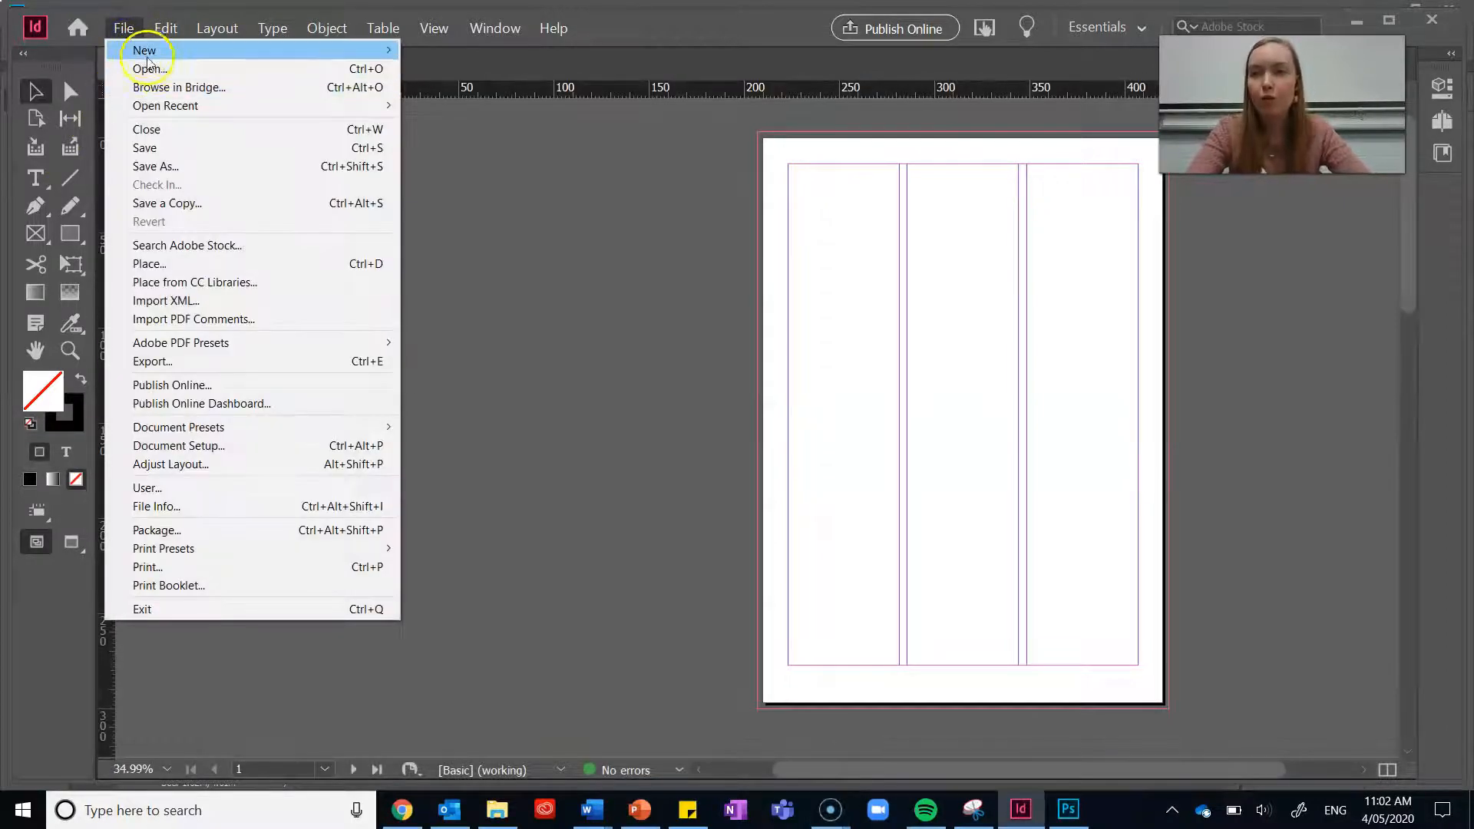
mouse_move(143, 48)
click(496, 50)
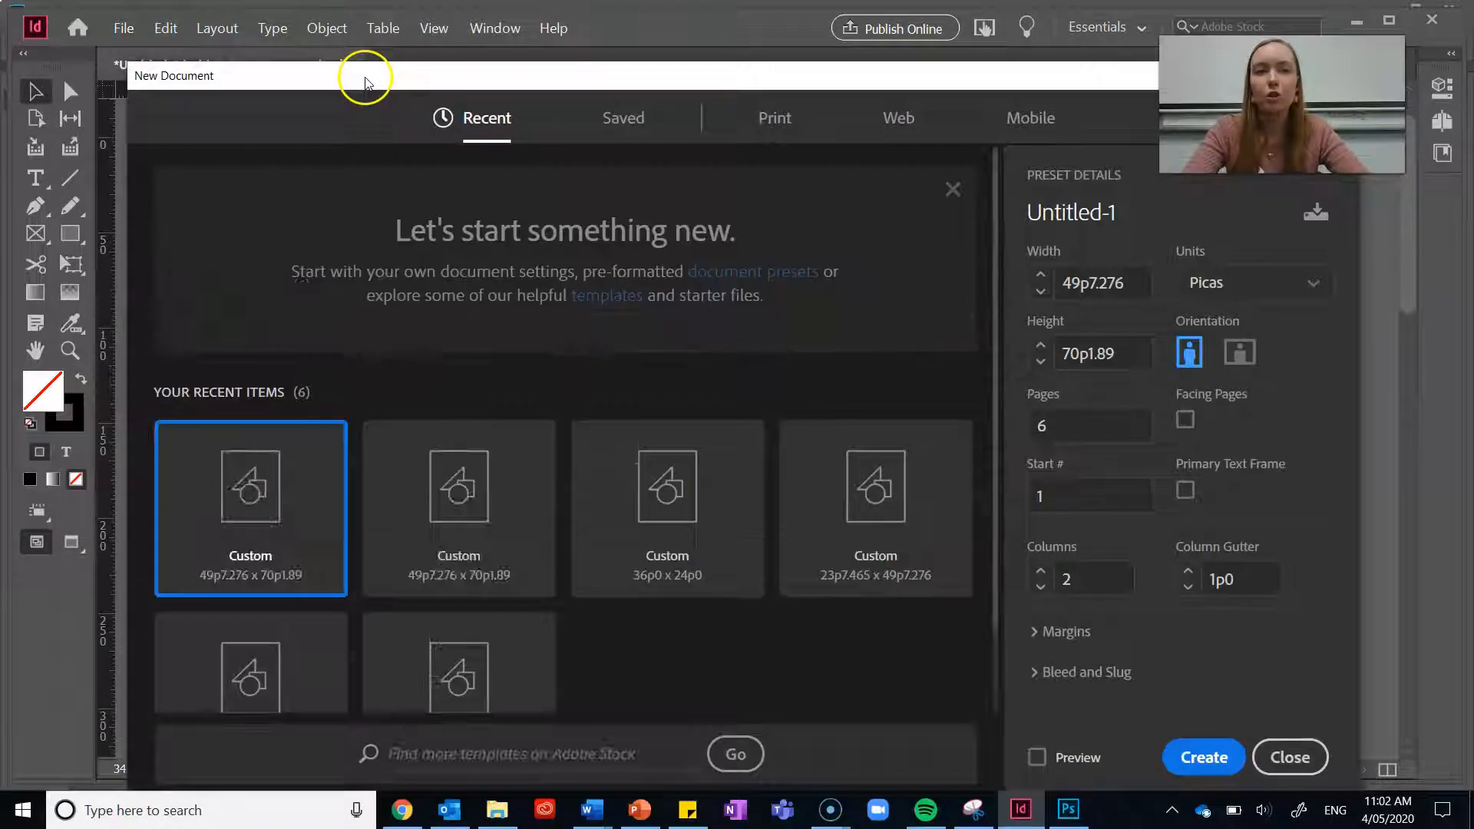
drag(365, 80, 350, 39)
click(766, 91)
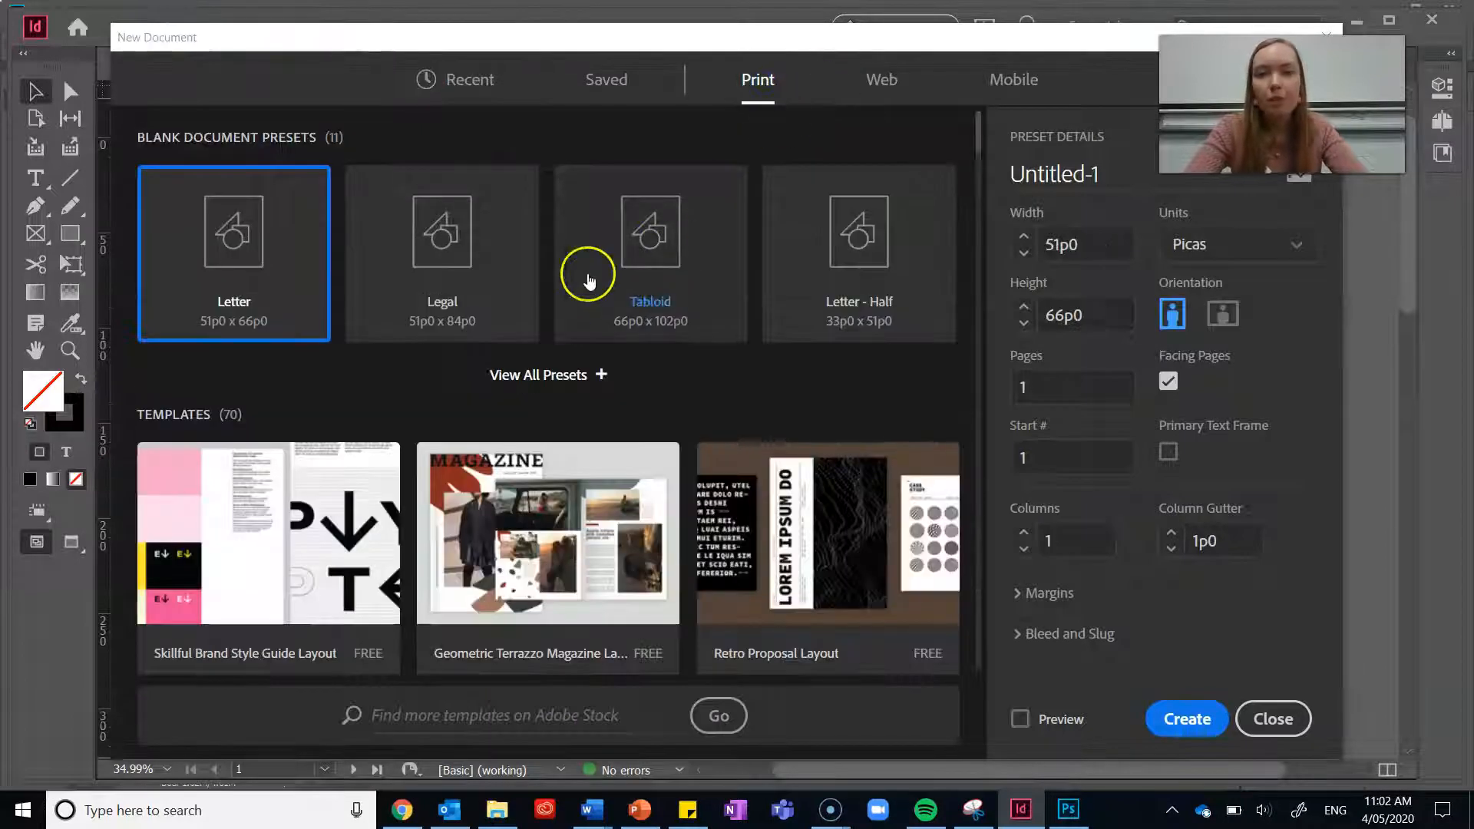
click(569, 373)
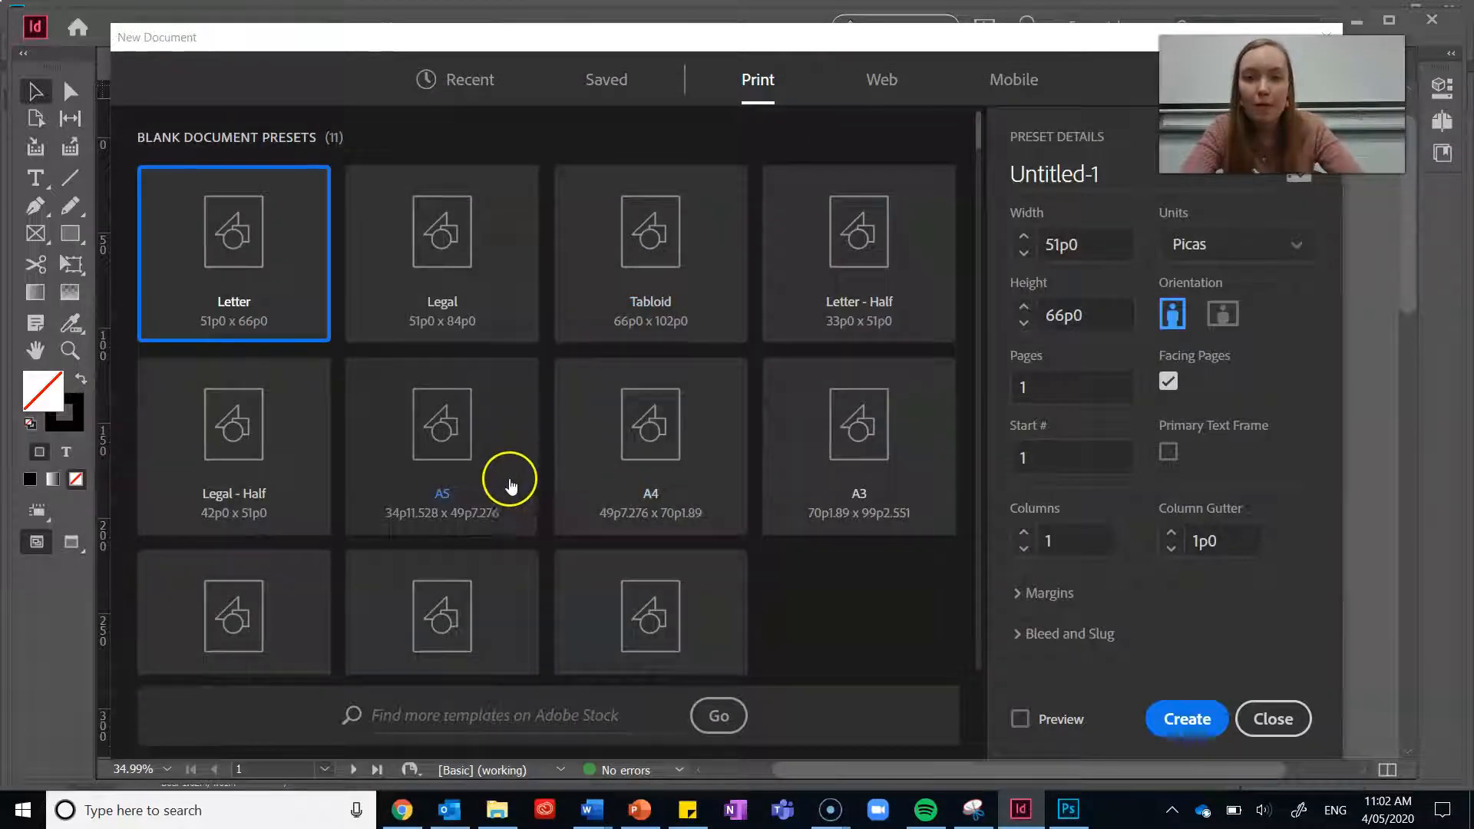
click(668, 481)
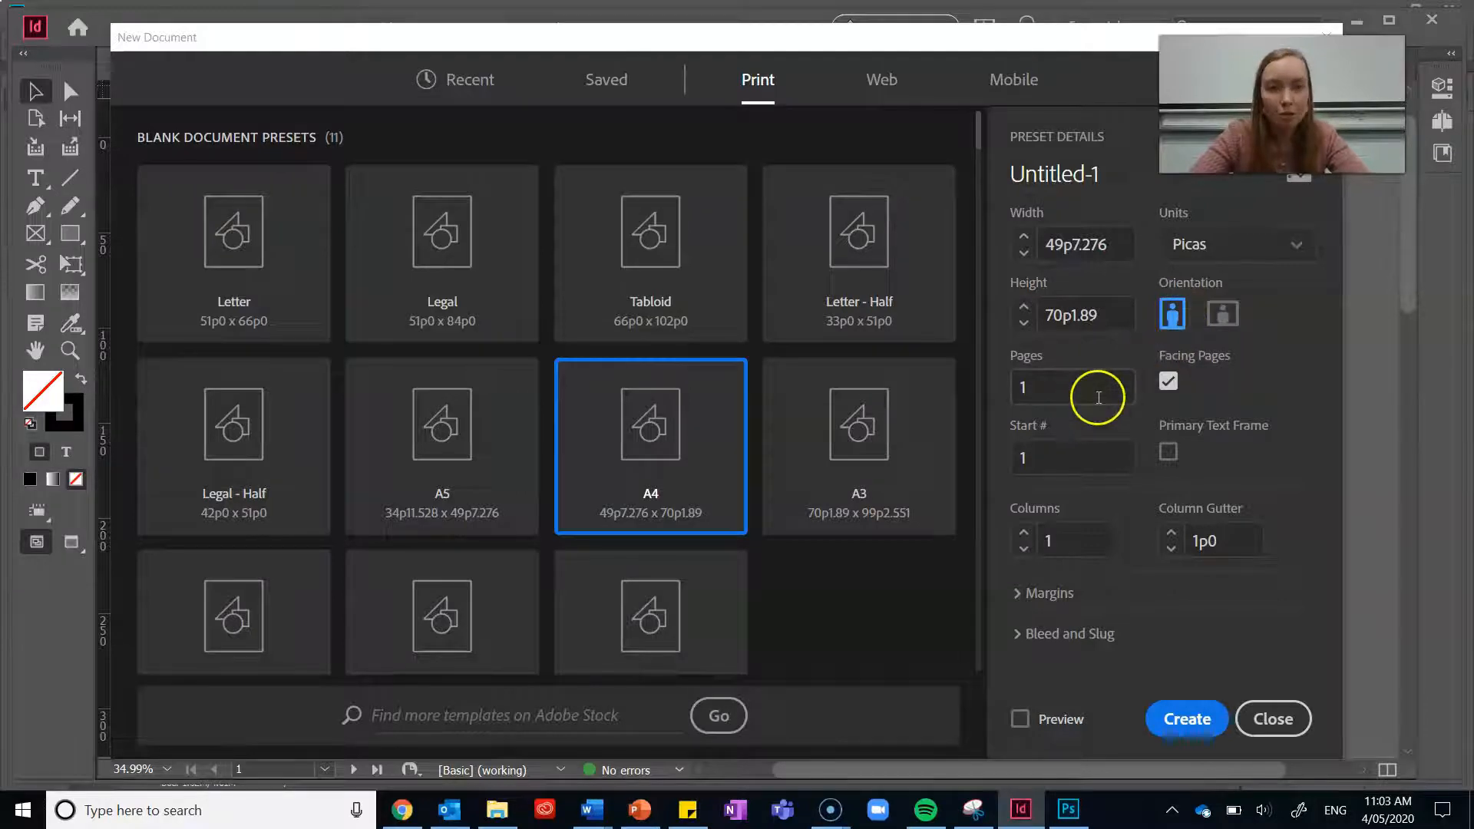
Set the new document to 4 pages and 3 columns, with millimeters as the units.
click(1047, 386)
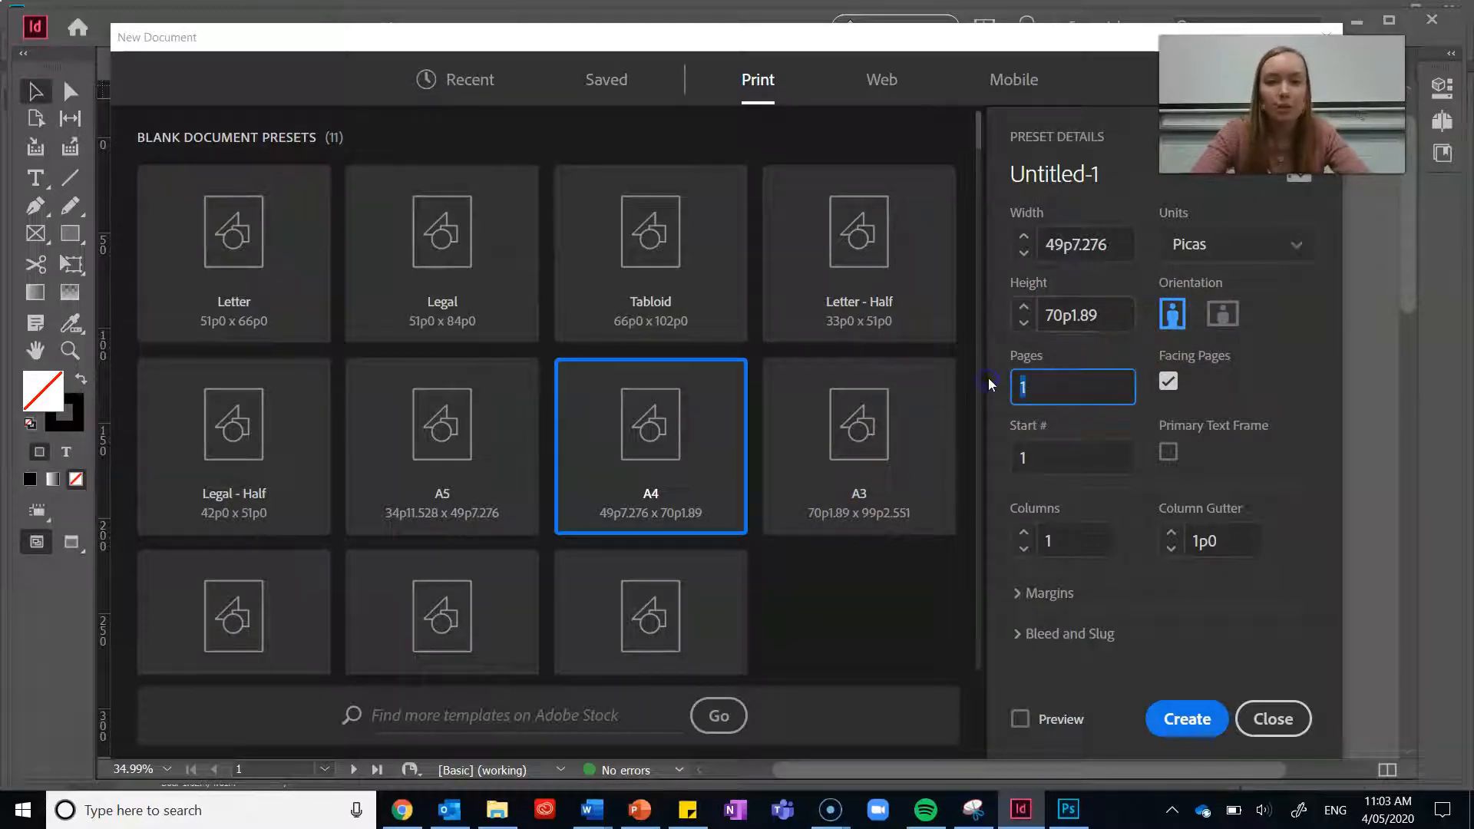
text(4)
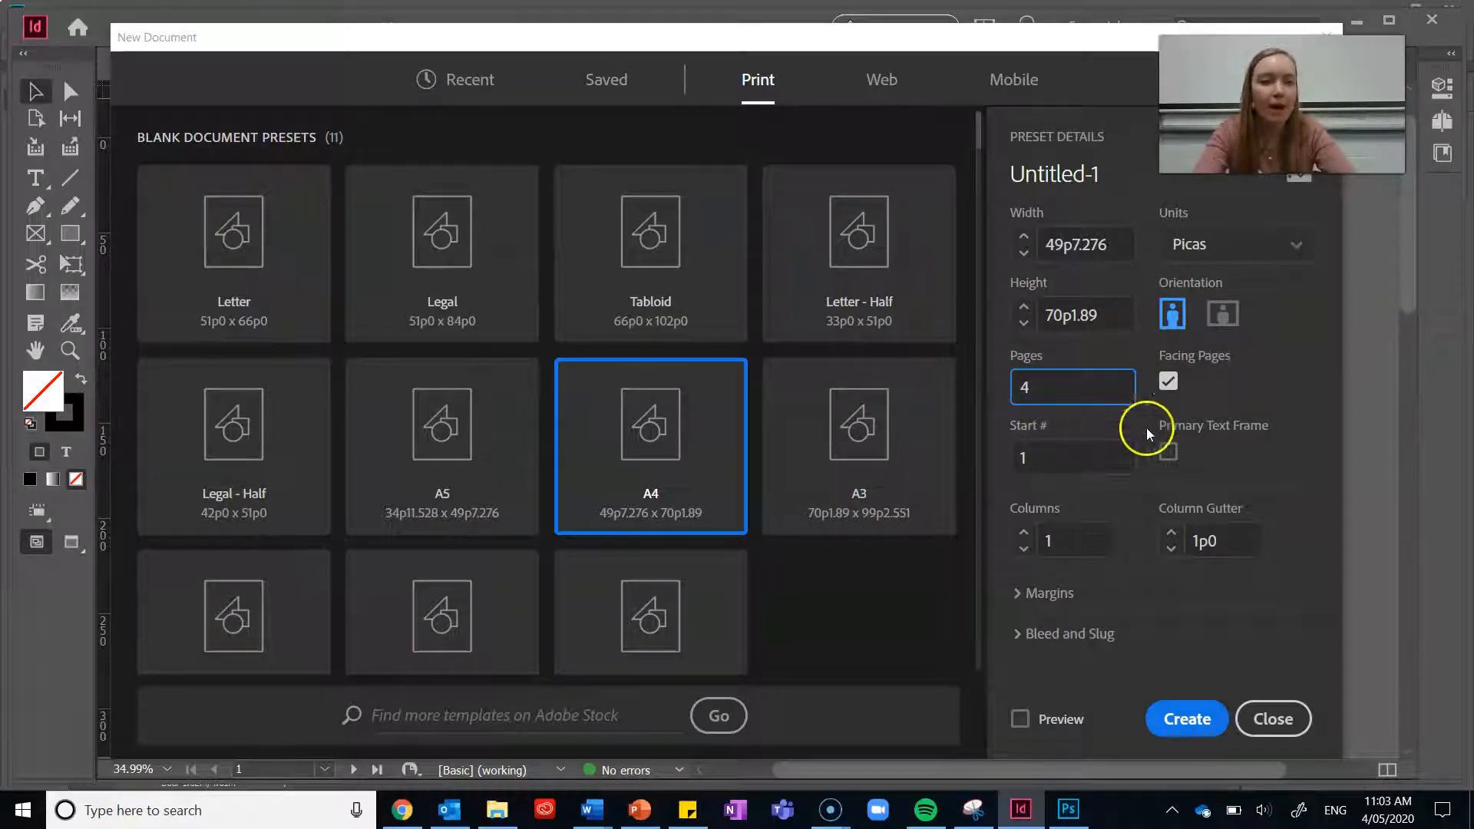
click(1172, 395)
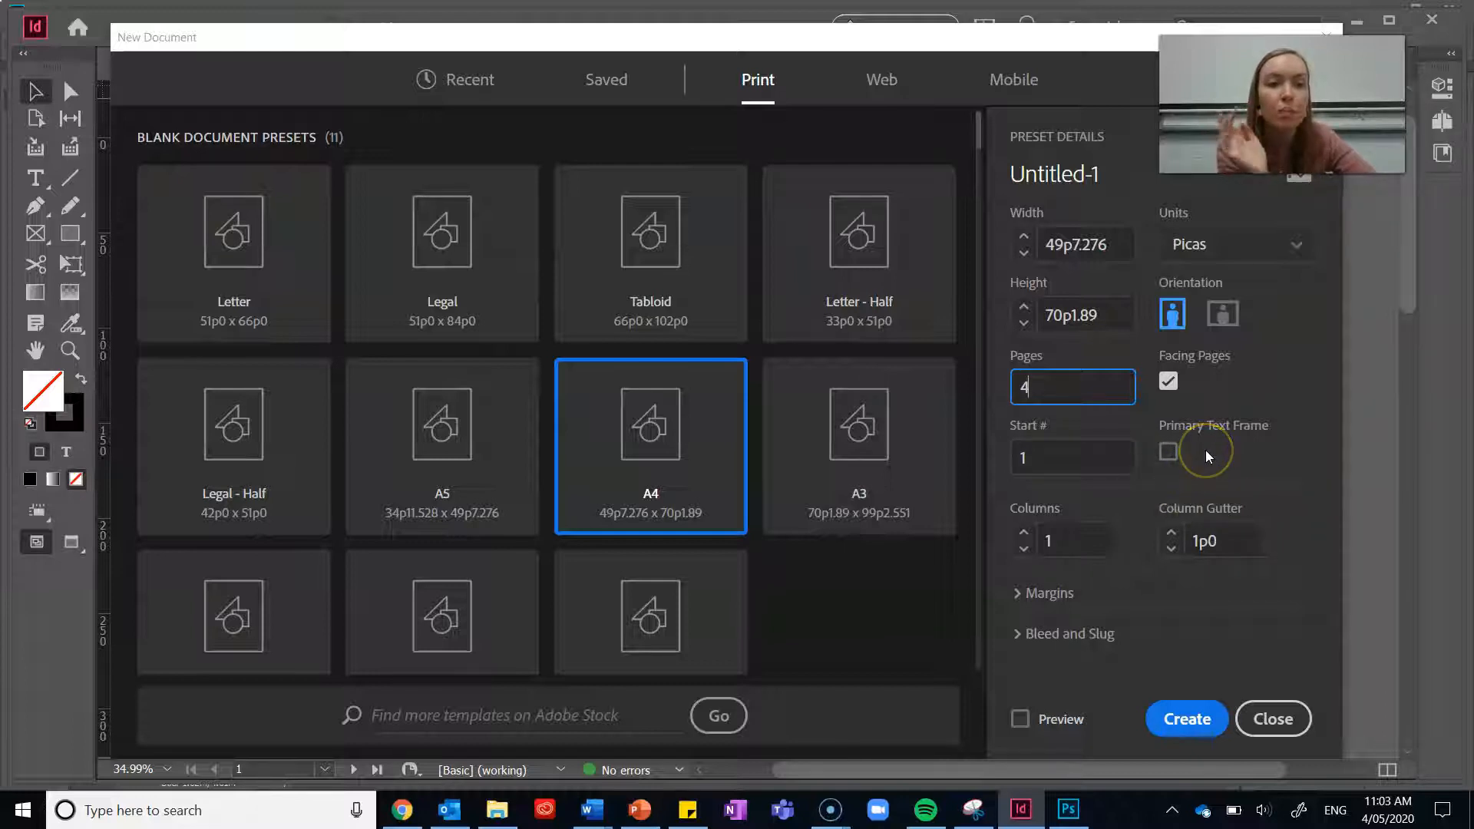
click(1024, 534)
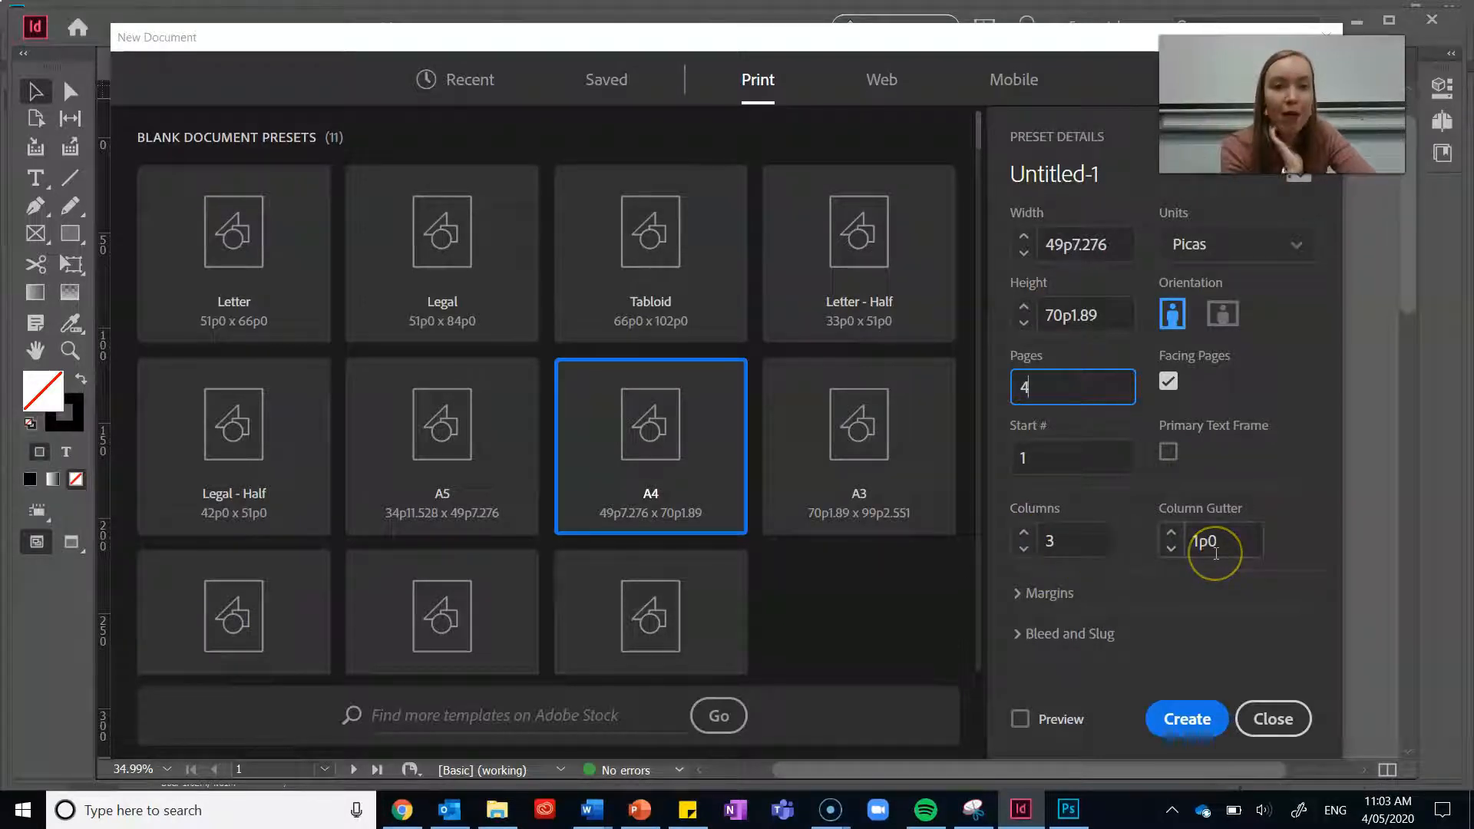
click(1281, 244)
click(1229, 405)
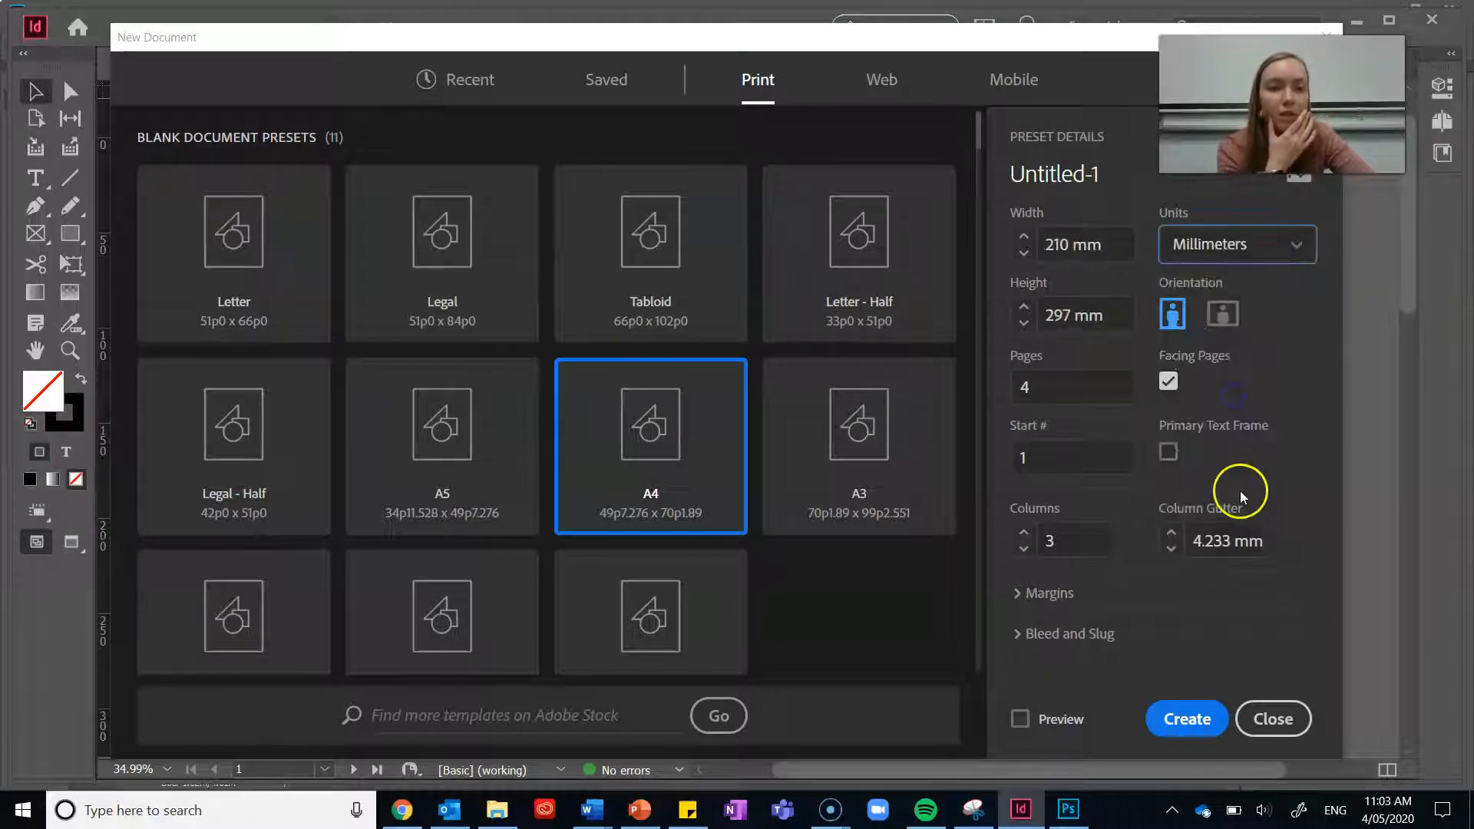
Unlink the margin values and set the outside margin to 16 mm.
click(1029, 593)
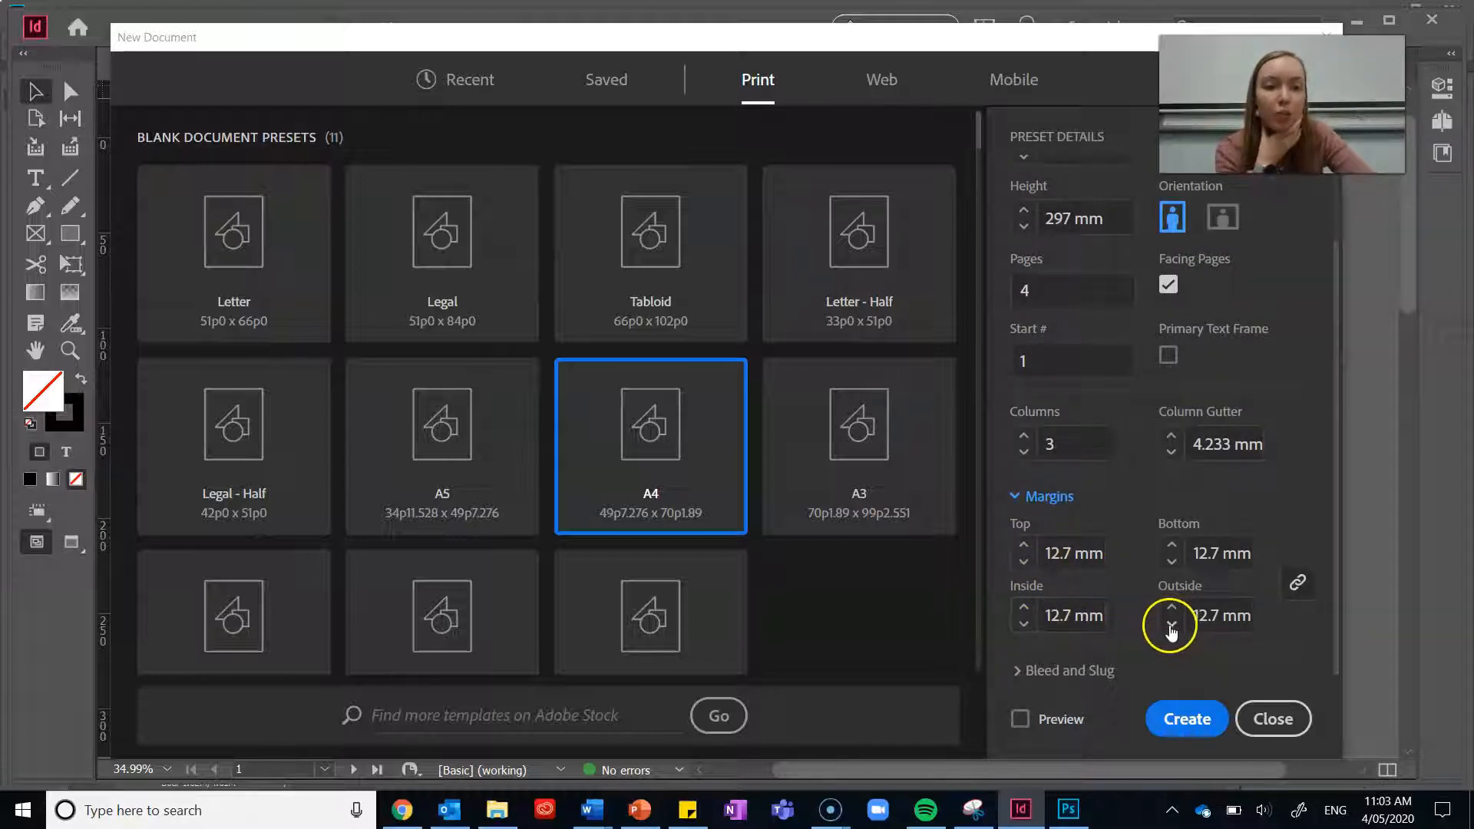
click(1297, 583)
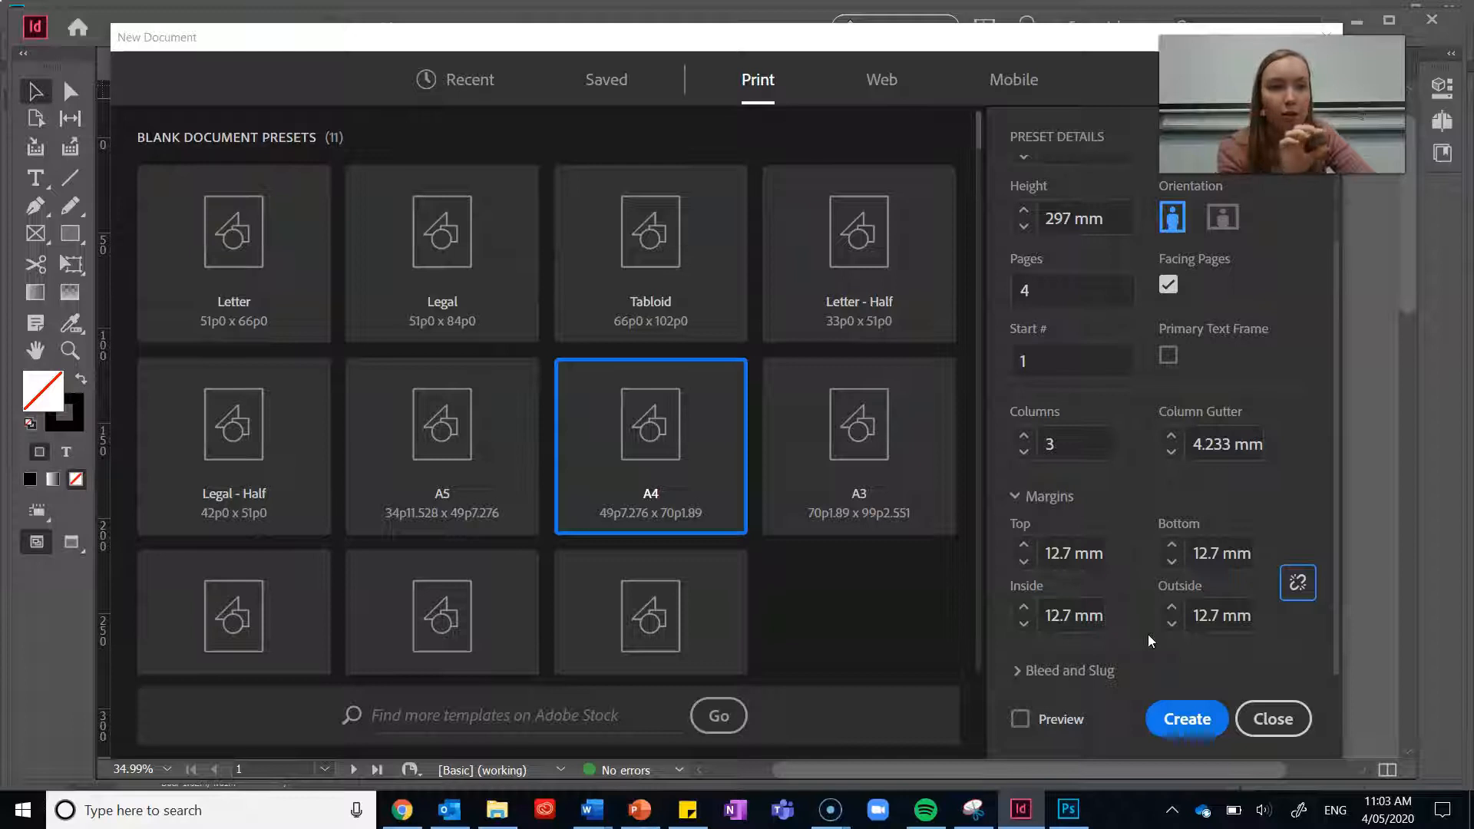
click(1170, 606)
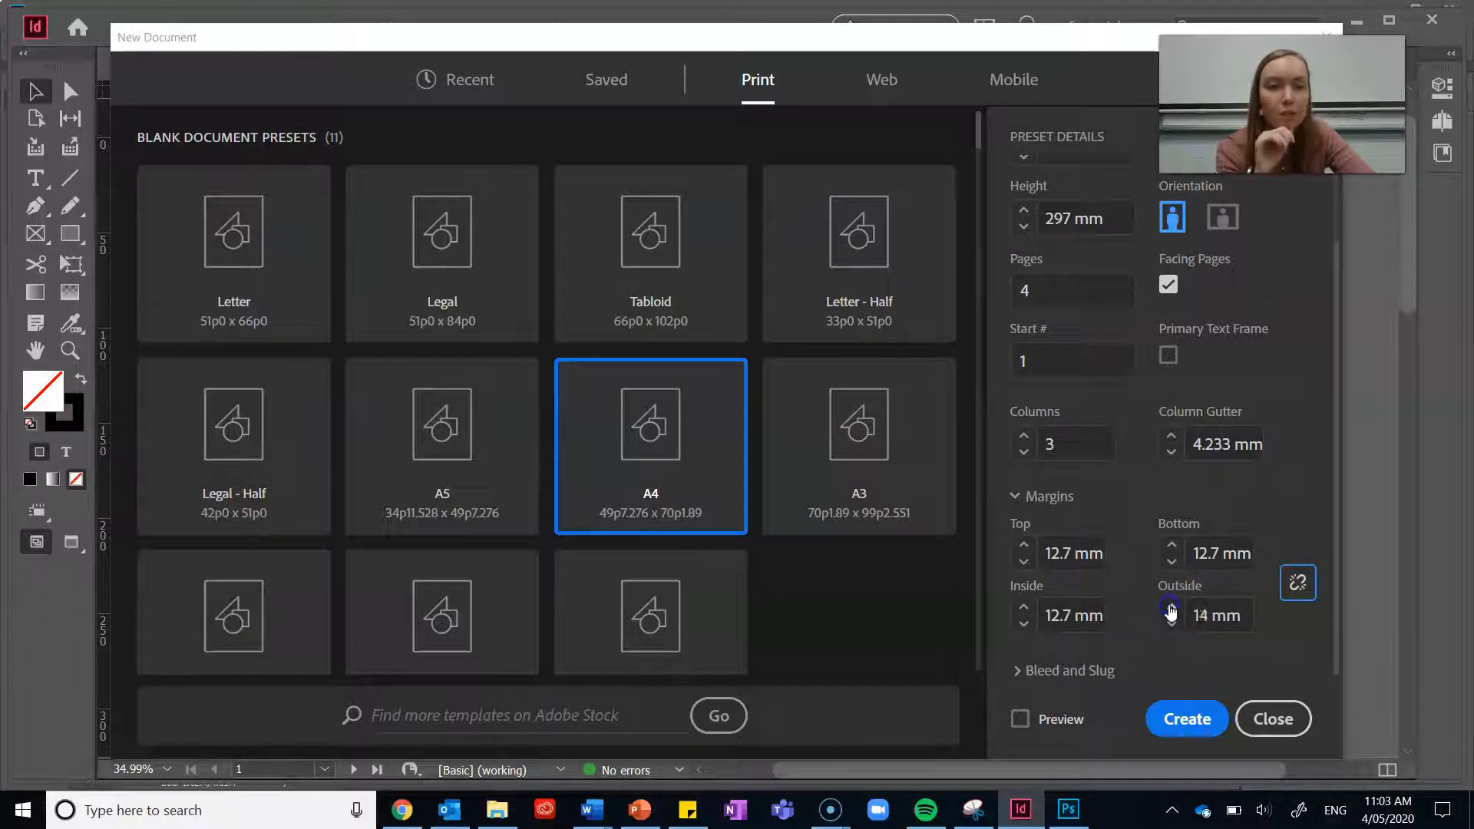
click(1170, 620)
click(1172, 606)
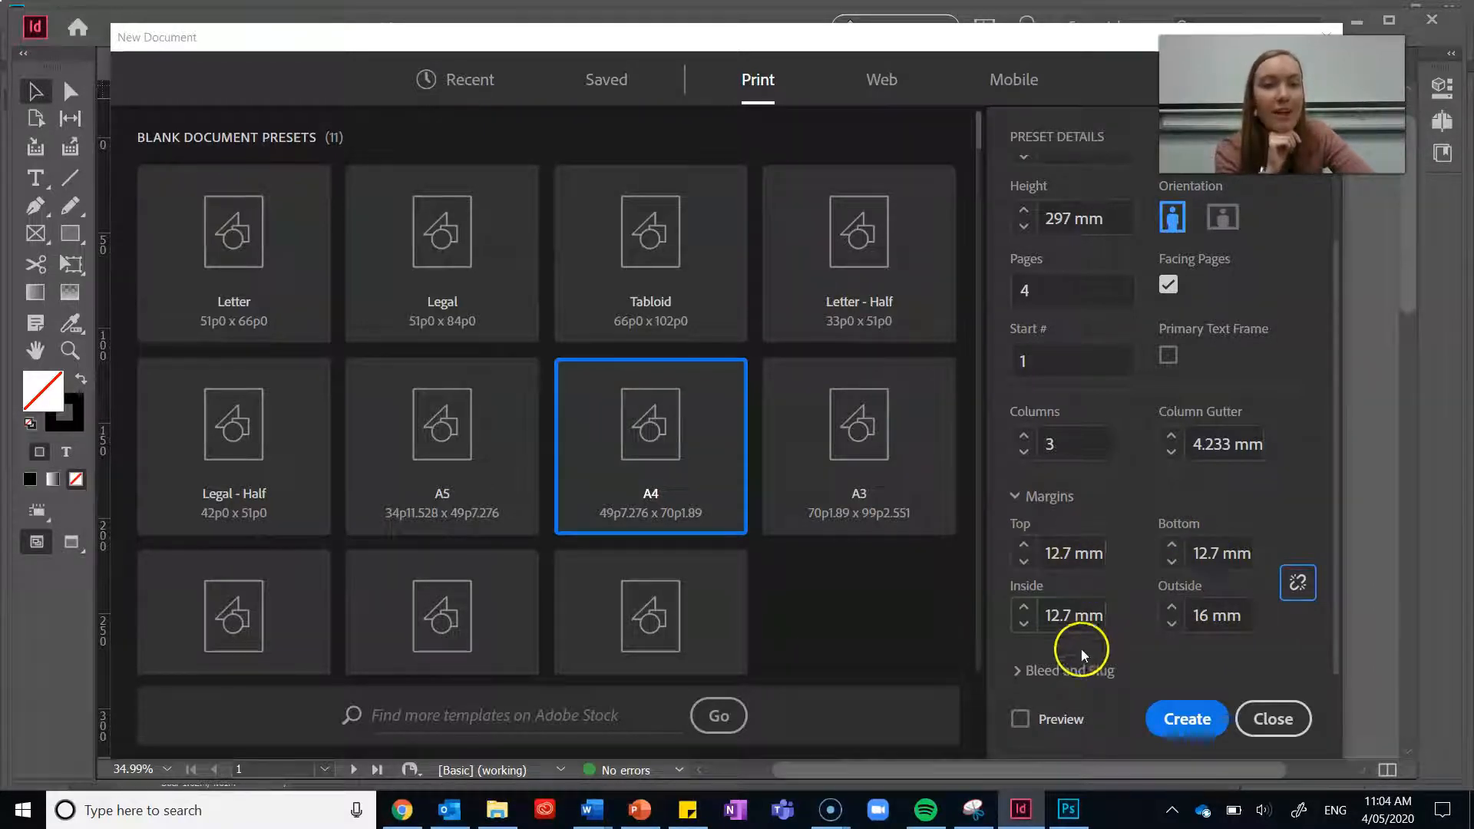
Set the document's bleed to 3 mm on all sides.
click(1018, 671)
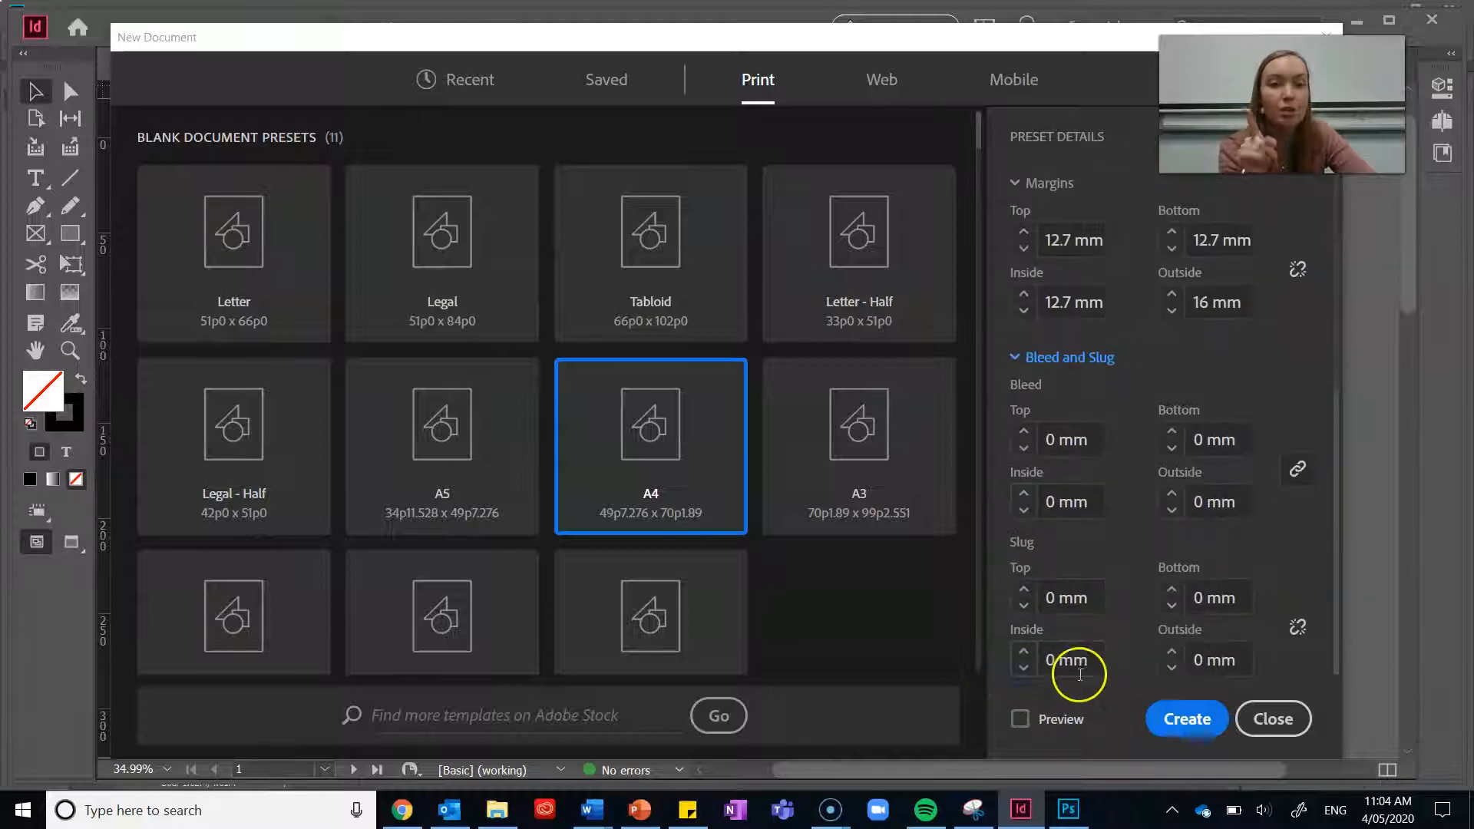
click(1025, 431)
click(1025, 433)
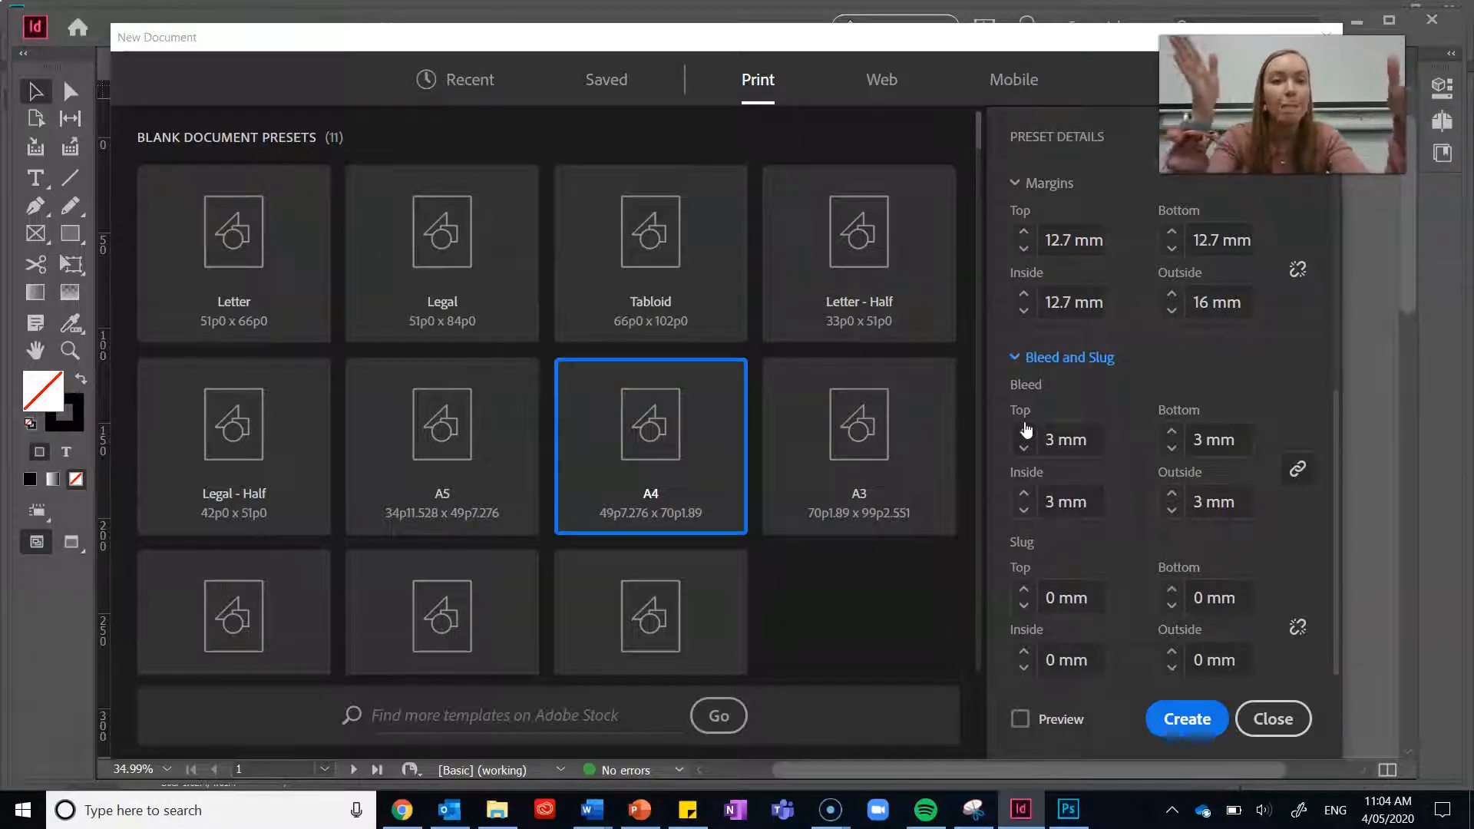
Set the outside margin to 17 mm with the preview turned on, and create the document.
click(1020, 718)
mouse_move(1033, 39)
mouse_down()
mouse_move(1467, 466)
mouse_move(1438, 655)
mouse_move(1023, 793)
mouse_move(1014, 768)
mouse_move(1020, 800)
mouse_move(1041, 589)
mouse_move(1030, 191)
mouse_move(1060, 46)
mouse_up()
click(1195, 308)
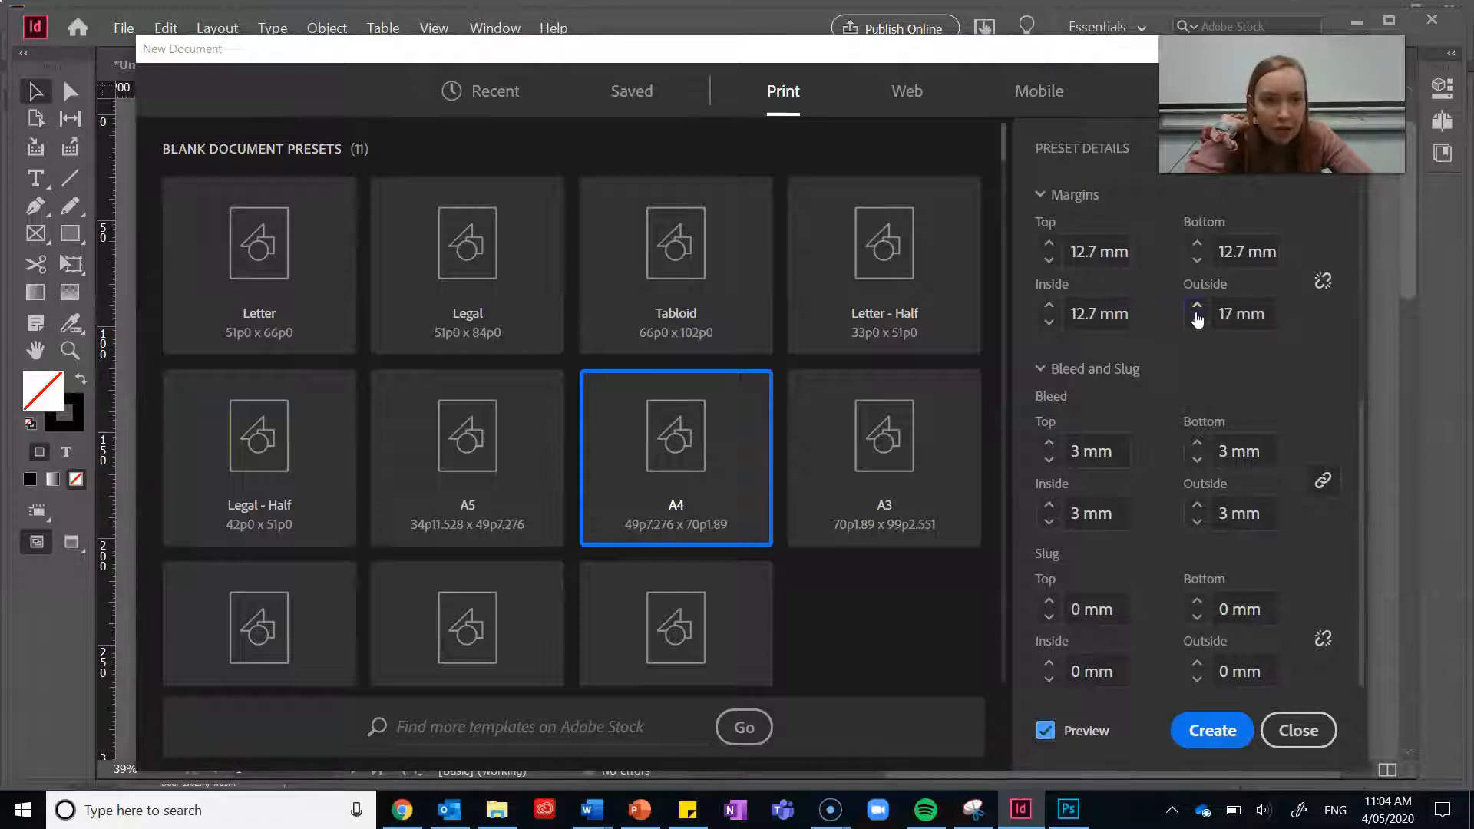
mouse_move(956, 55)
mouse_down()
mouse_move(1161, 296)
mouse_move(1461, 553)
mouse_move(997, 195)
mouse_move(904, 3)
mouse_move(930, 43)
mouse_up()
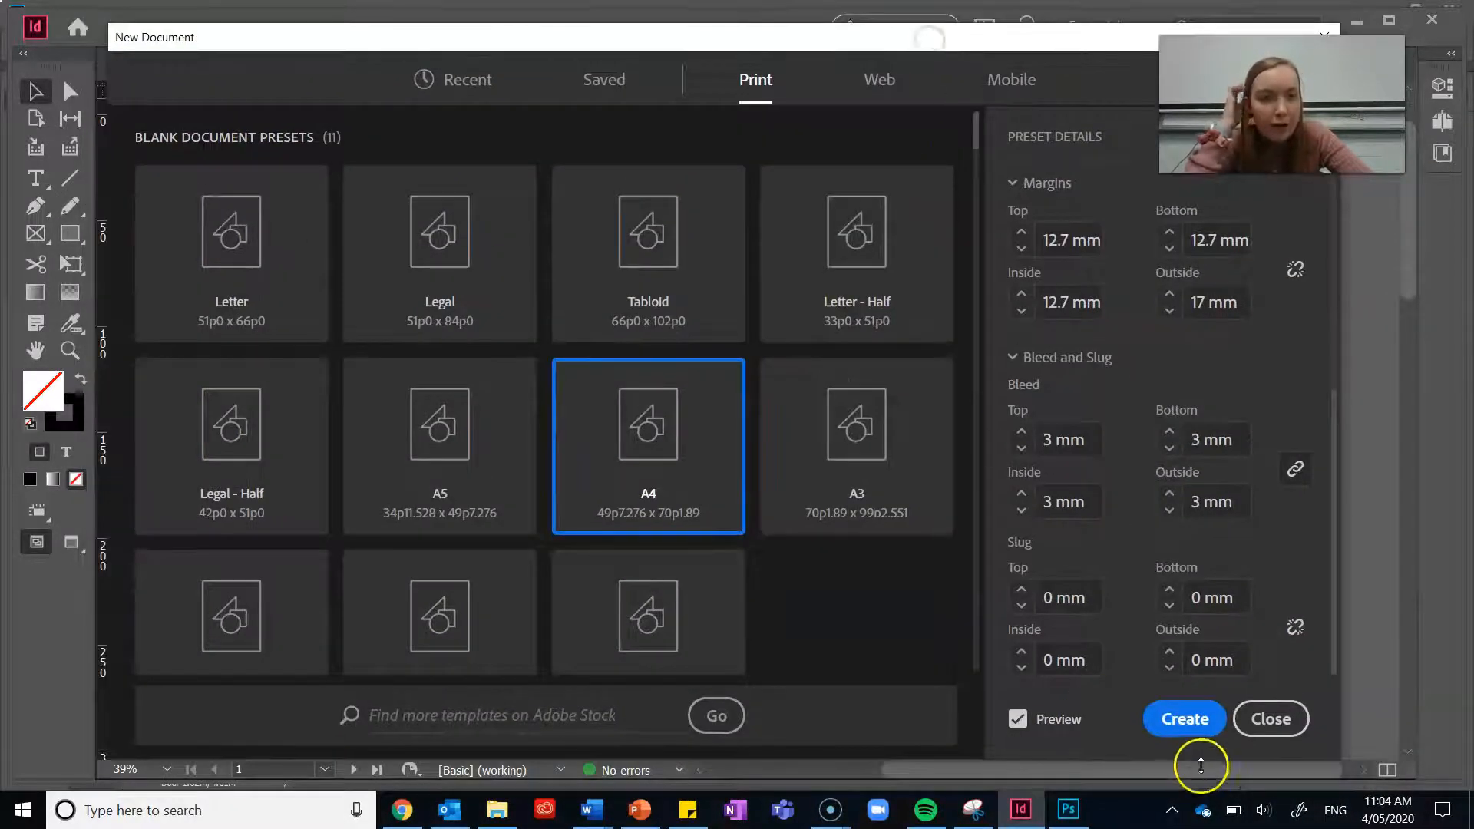
click(1183, 717)
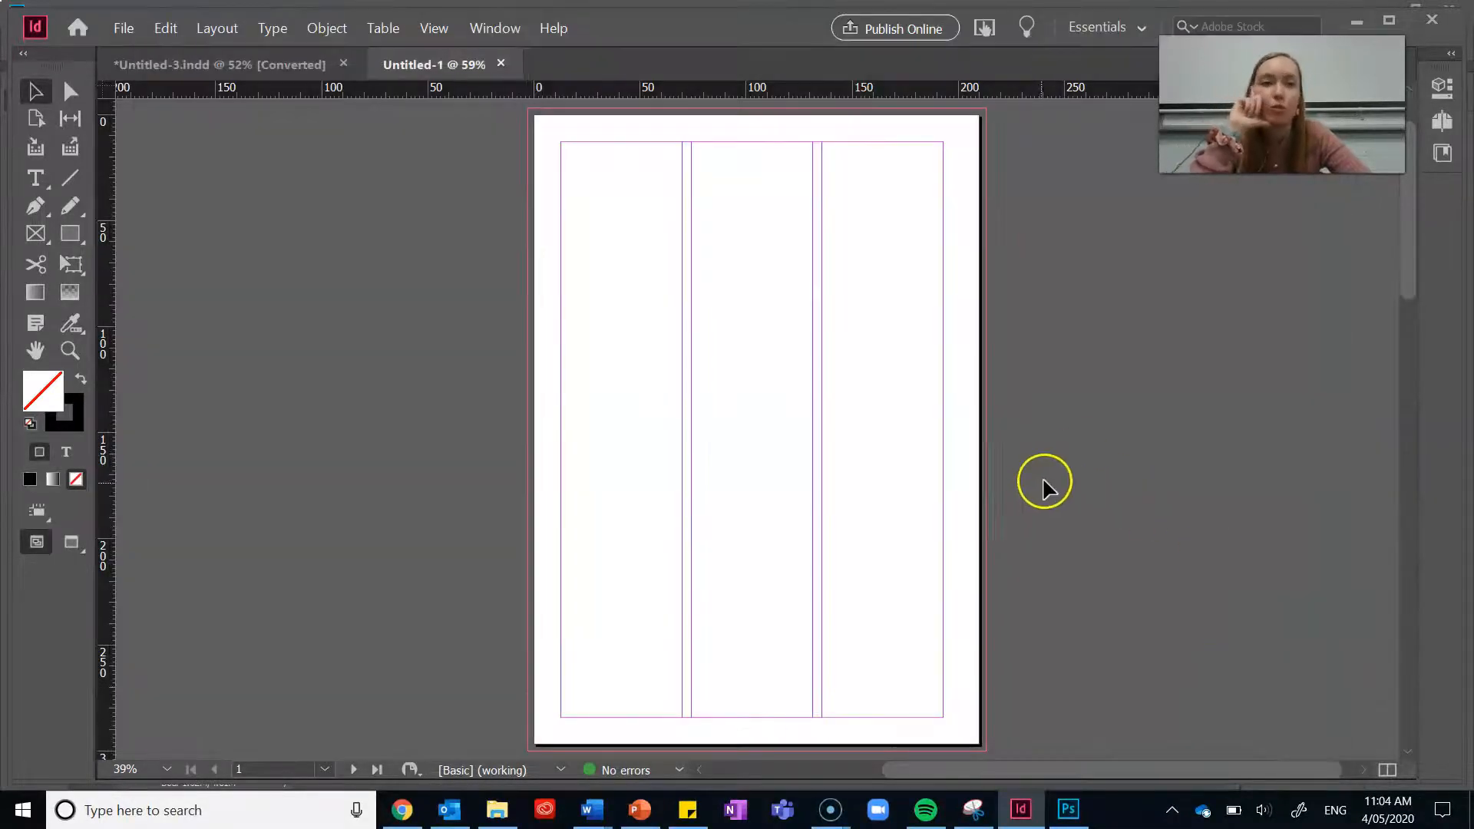
Display the page thumbnail overview with the new document's spreads and master pages.
scroll(1078, 430, down, 2)
scroll(1082, 430, down, 10)
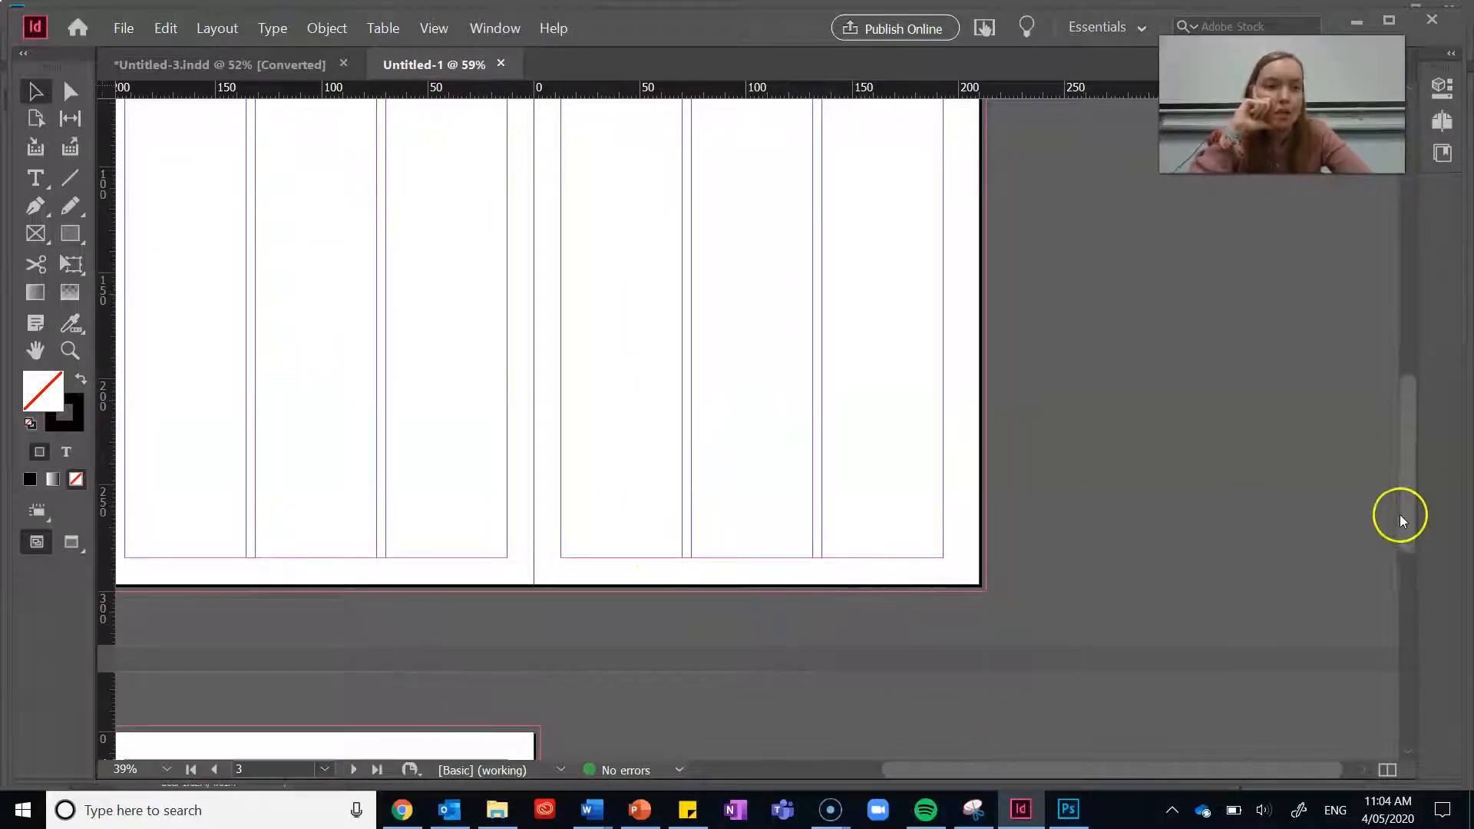
drag(1403, 517, 1416, 299)
click(1282, 104)
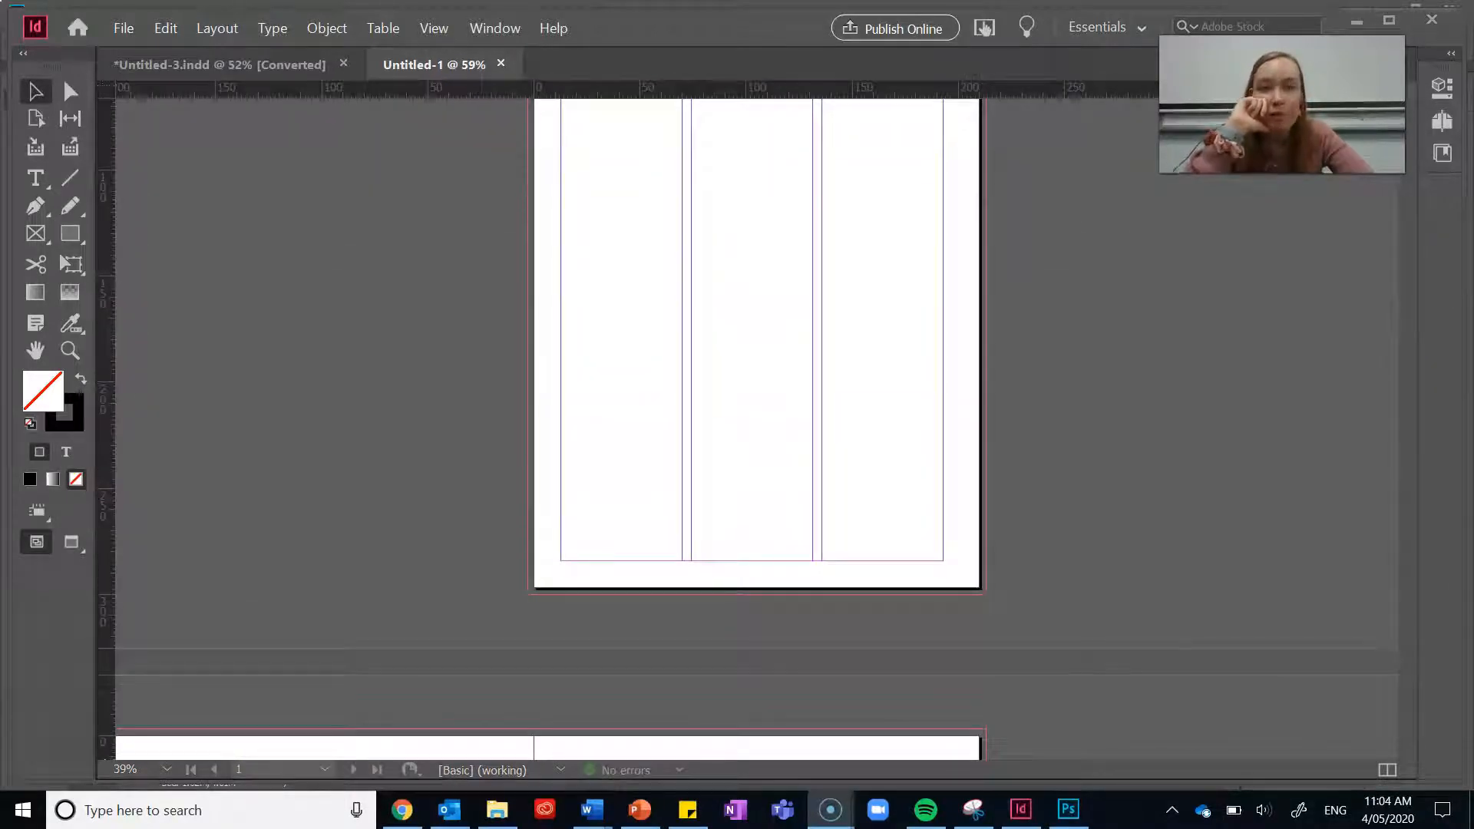
drag(1281, 104, 243, 187)
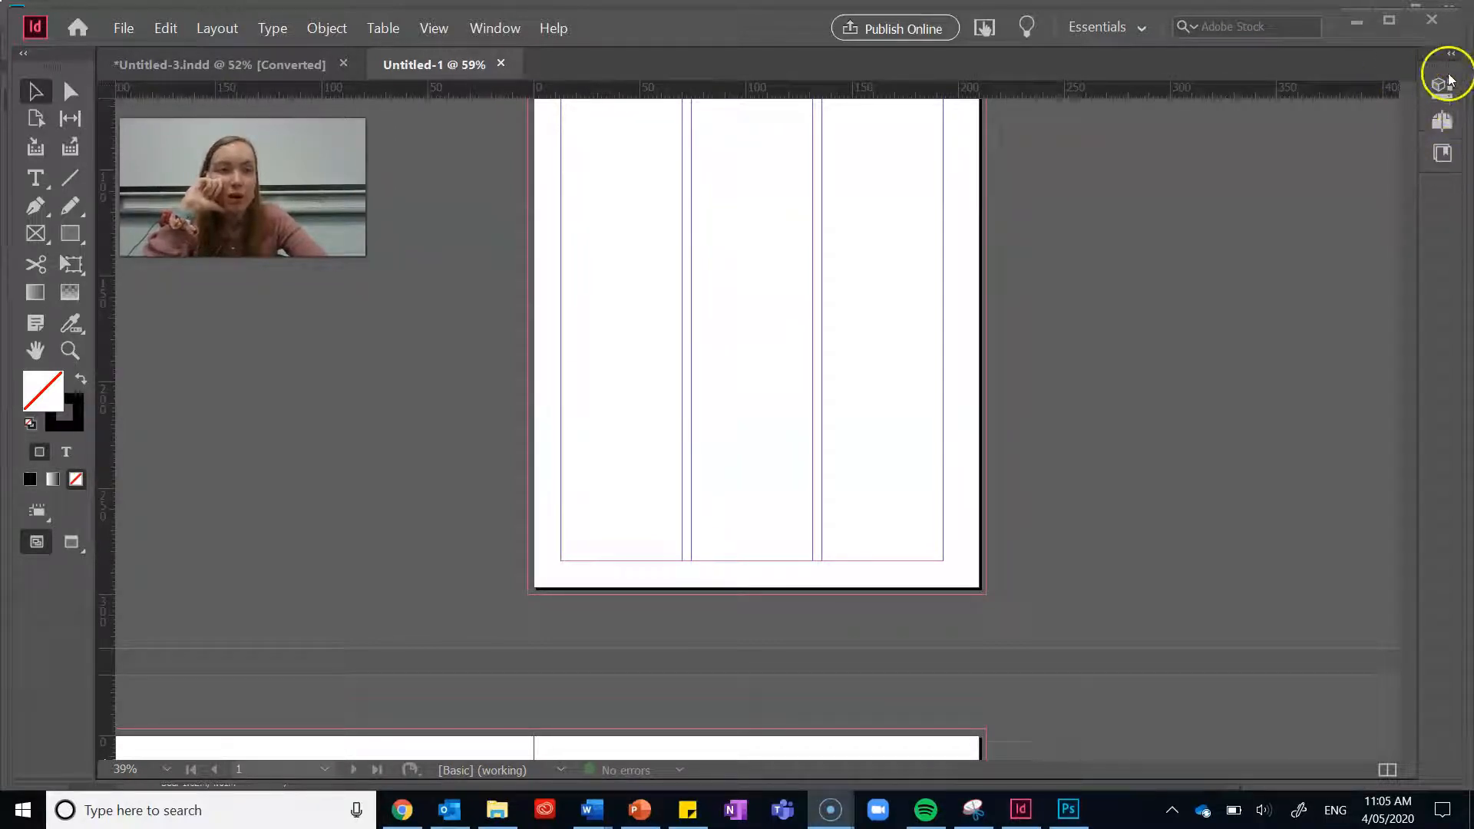
click(1432, 86)
click(1430, 86)
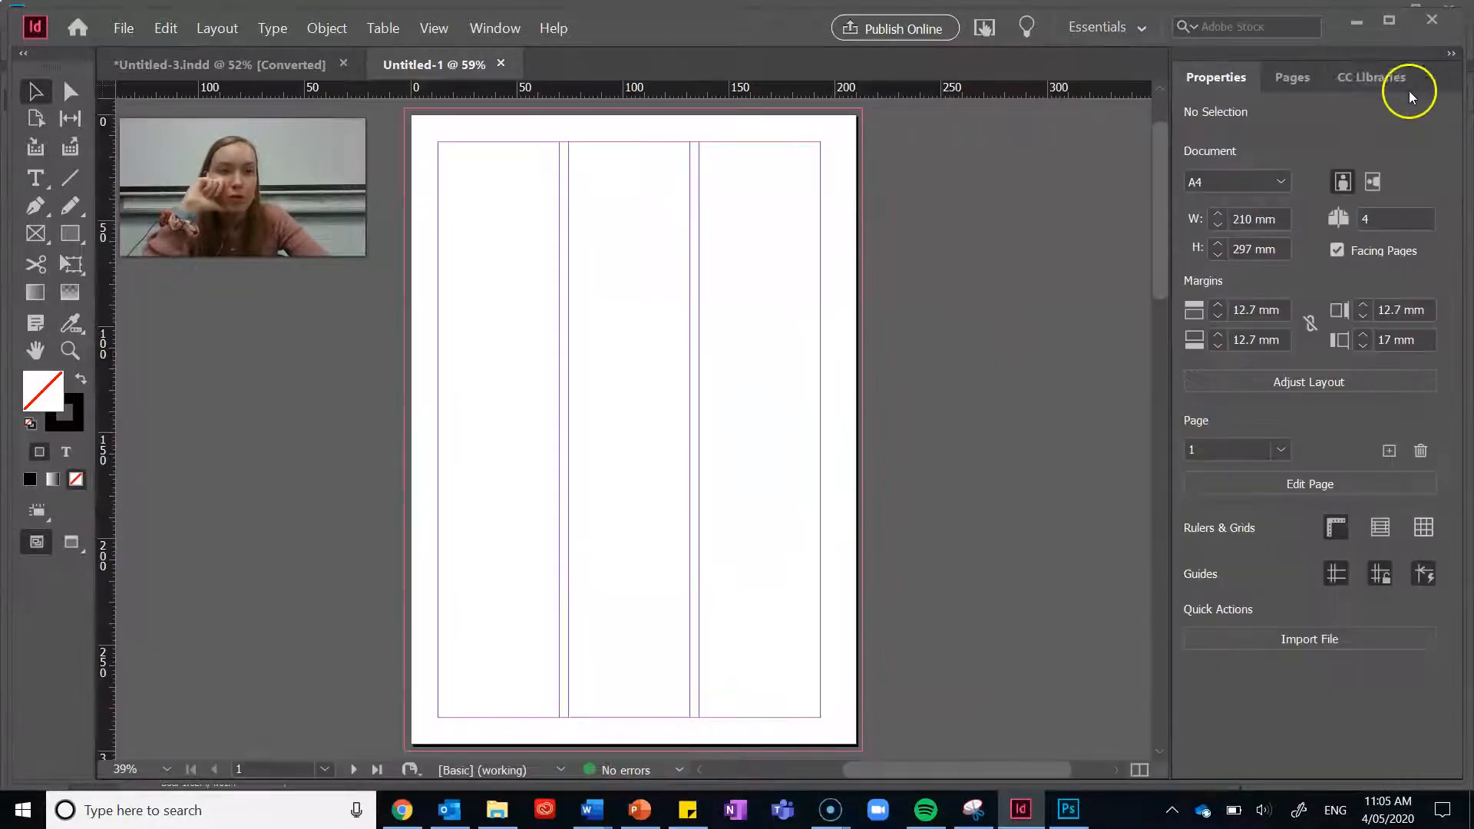
click(1295, 76)
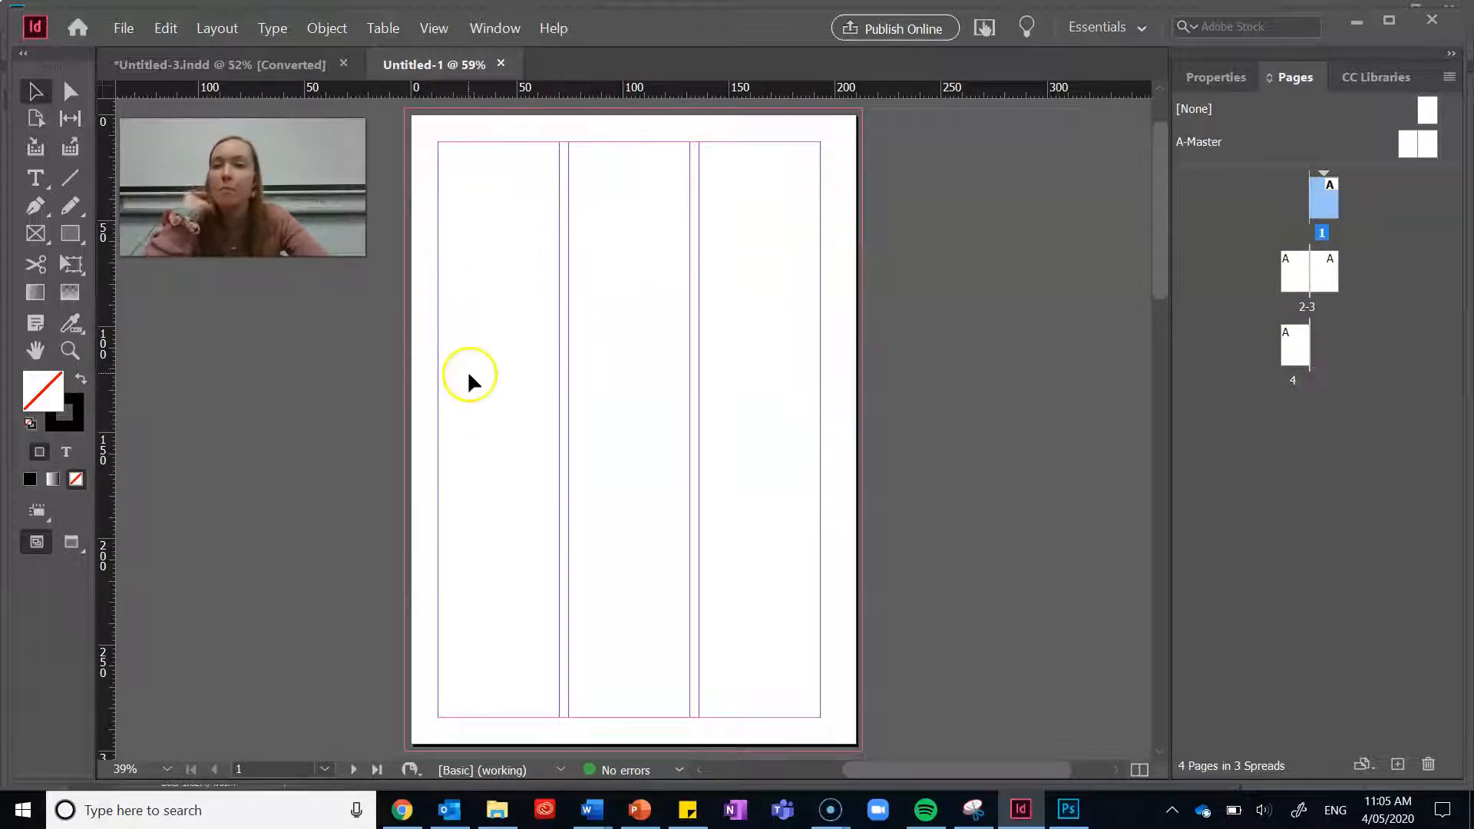
scroll(424, 248, down, 5)
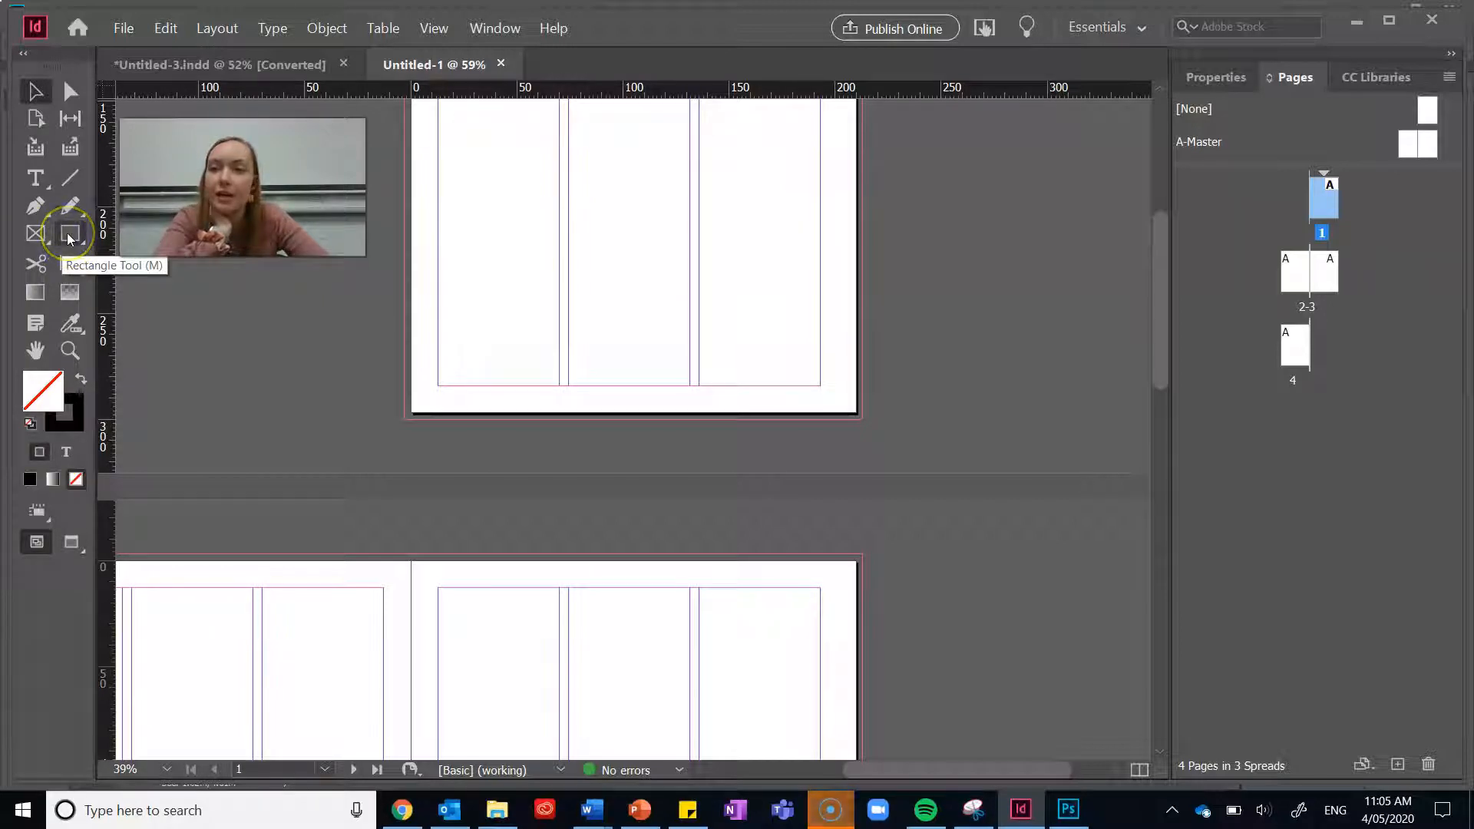
Activate the Type tool and switch the workspace to Essentials Classic.
drag(69, 238, 46, 198)
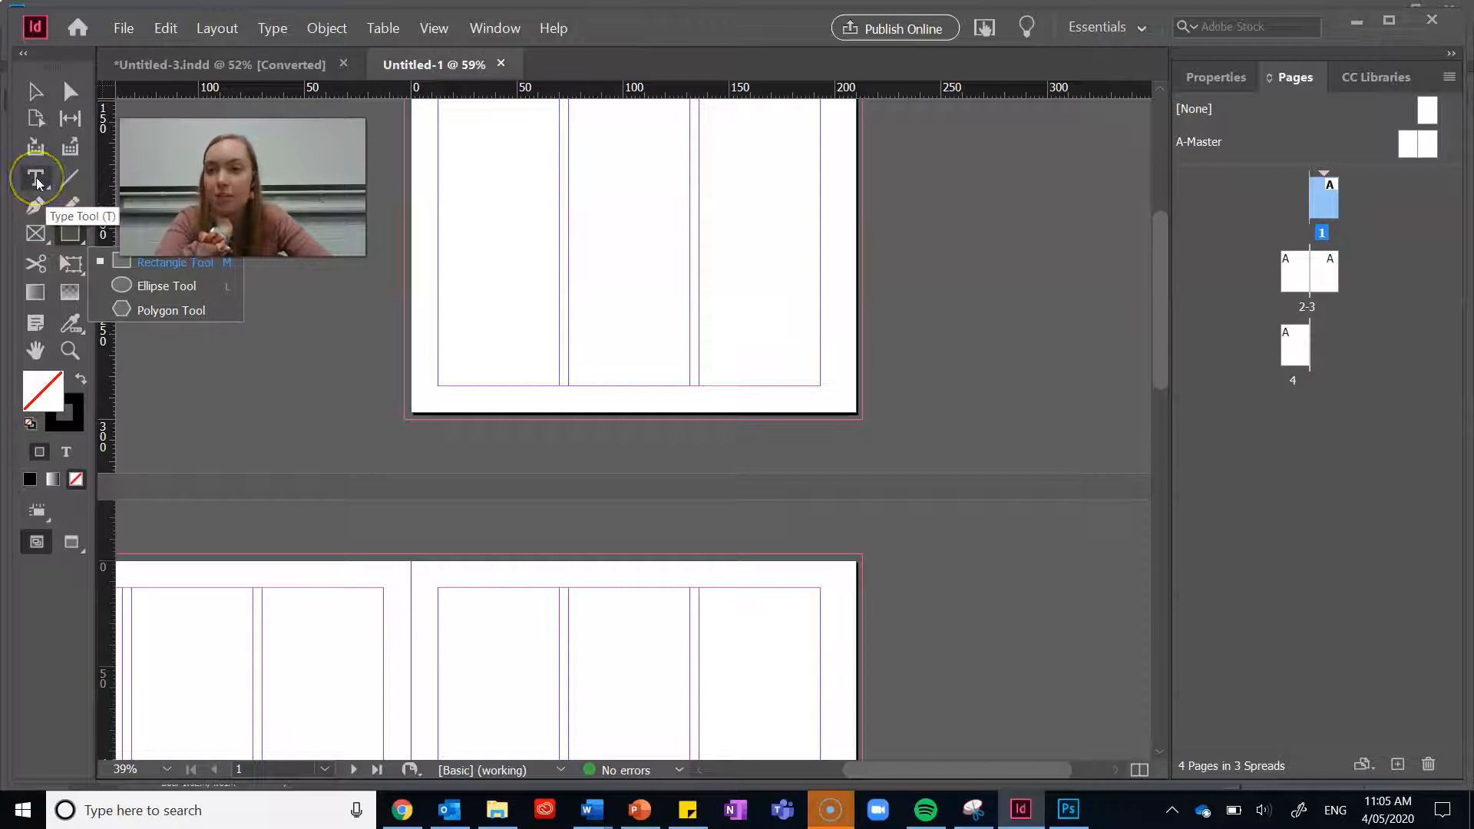
click(36, 180)
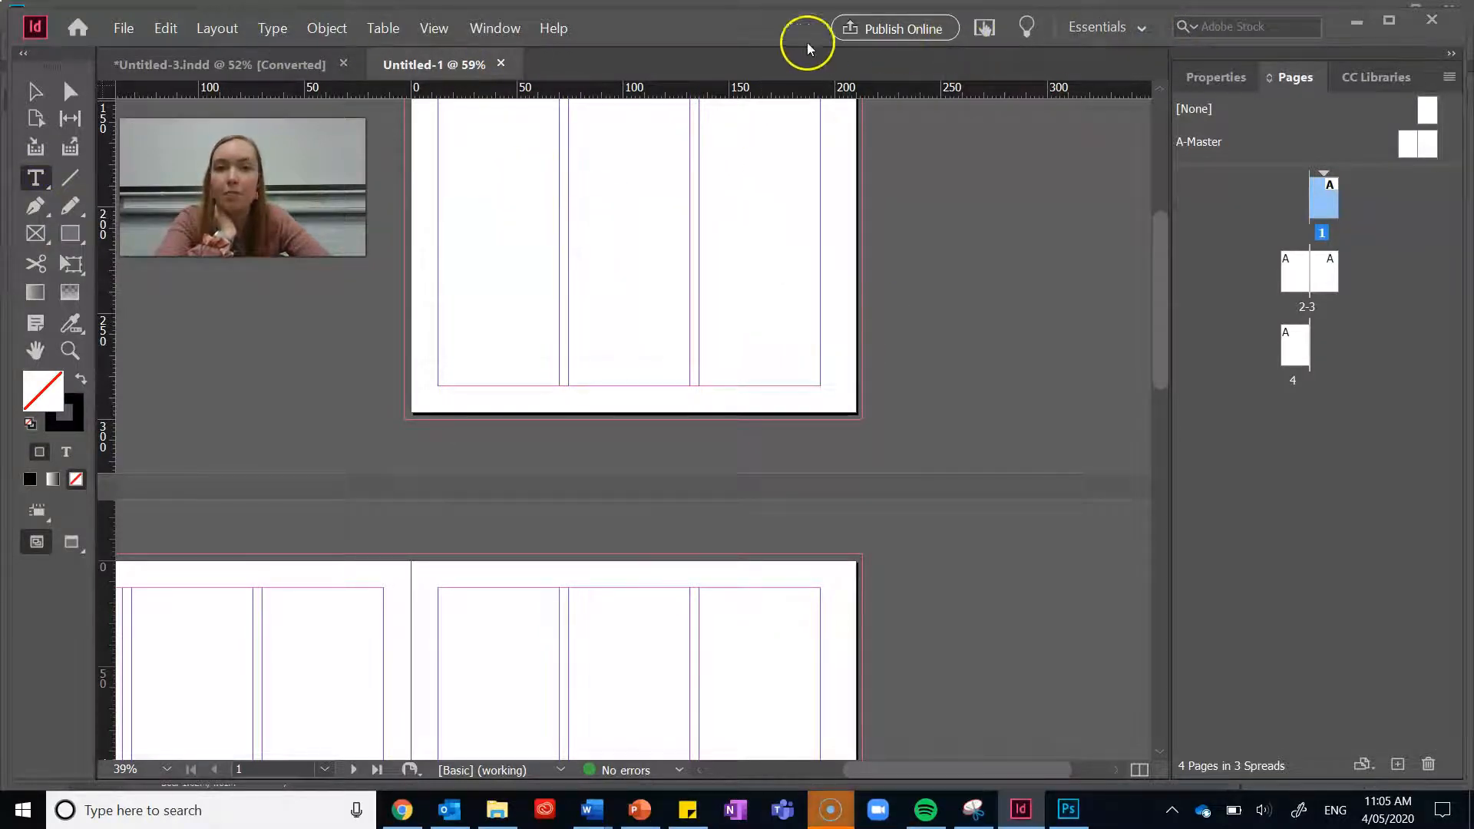
click(1141, 30)
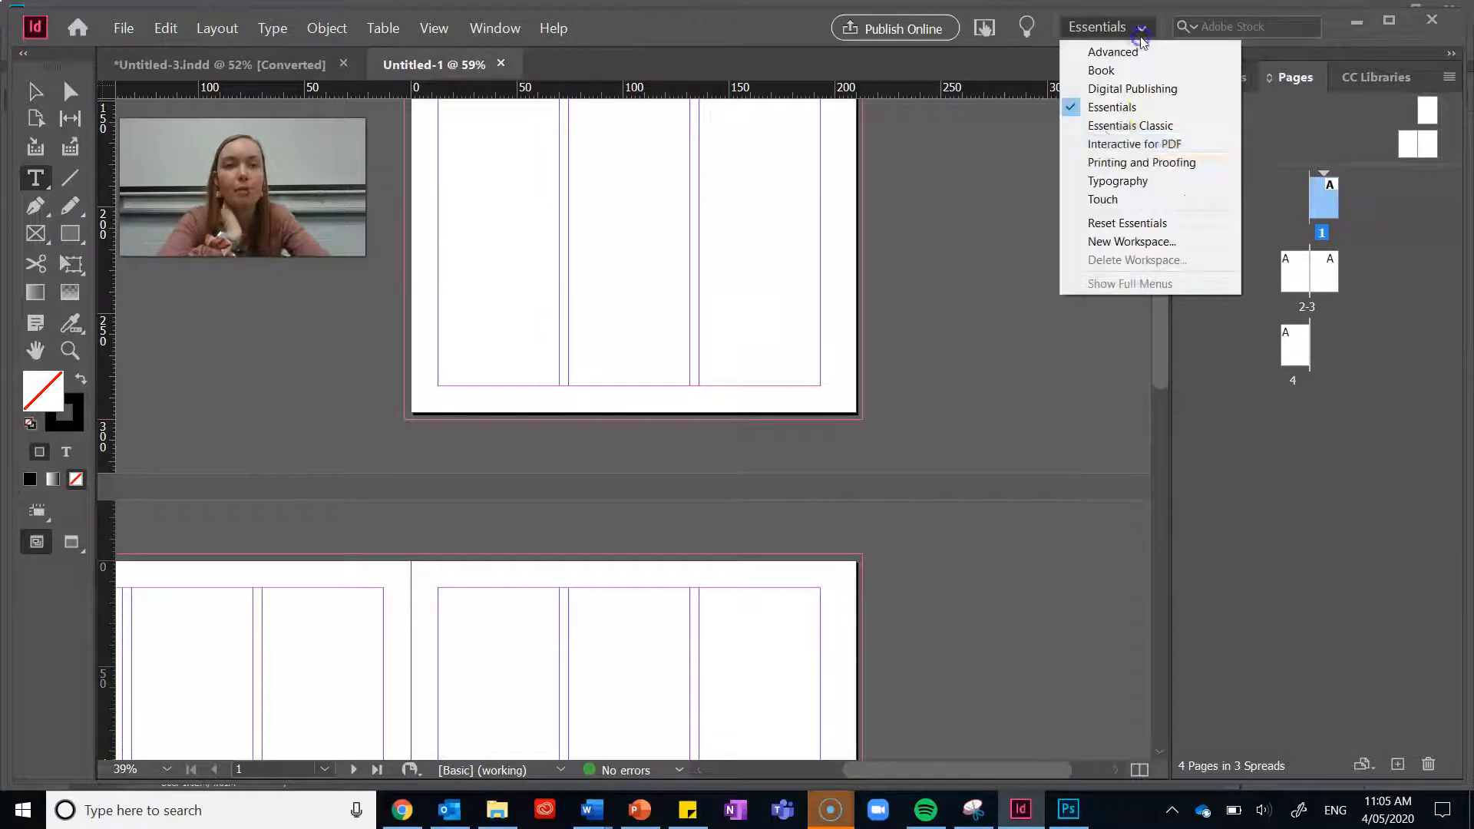
click(1135, 131)
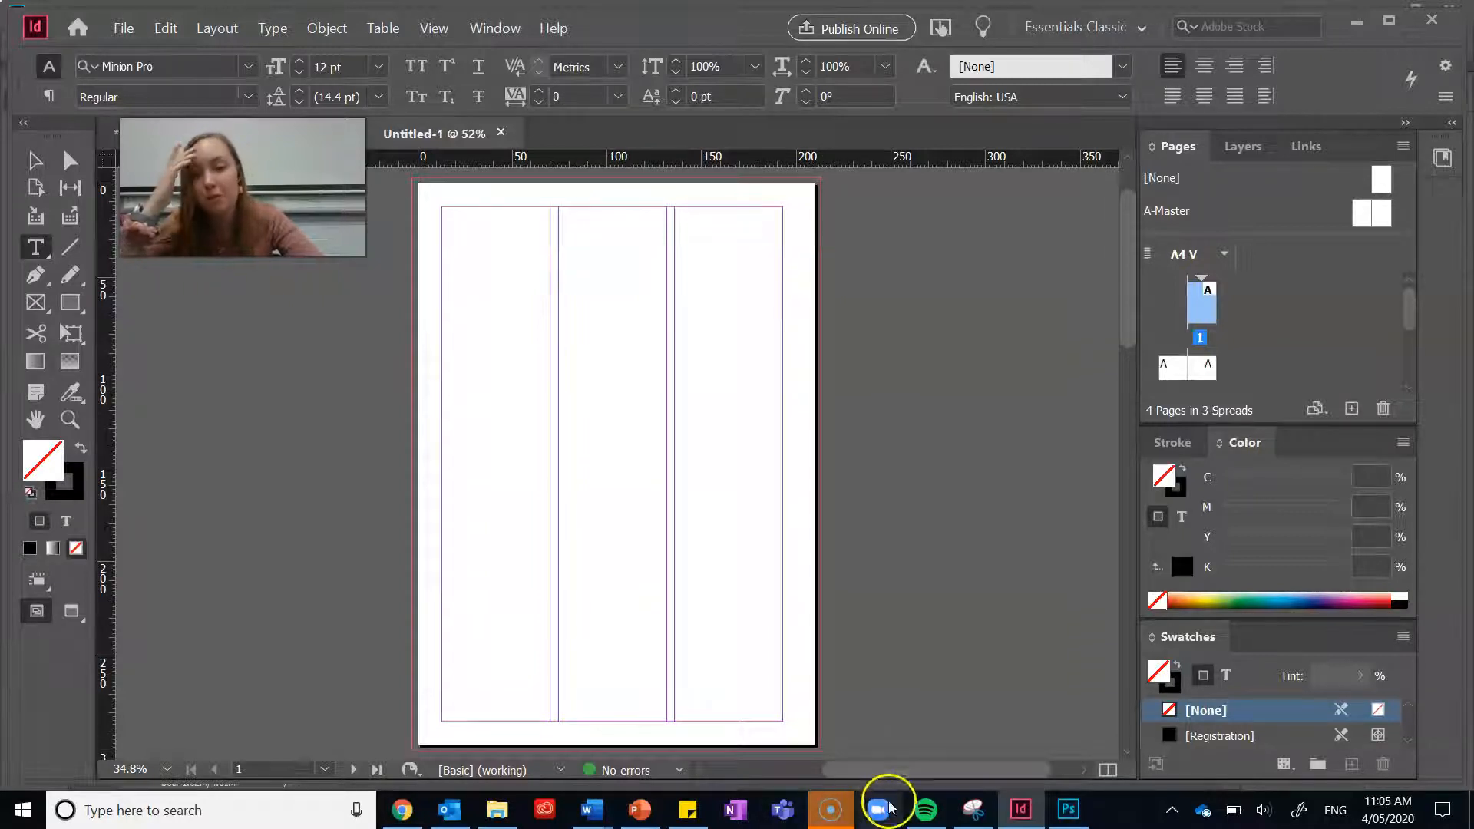
Switch to Photoshop and move the Layer 2 flower beside the other flower at the bottom of the beach photo.
click(1067, 811)
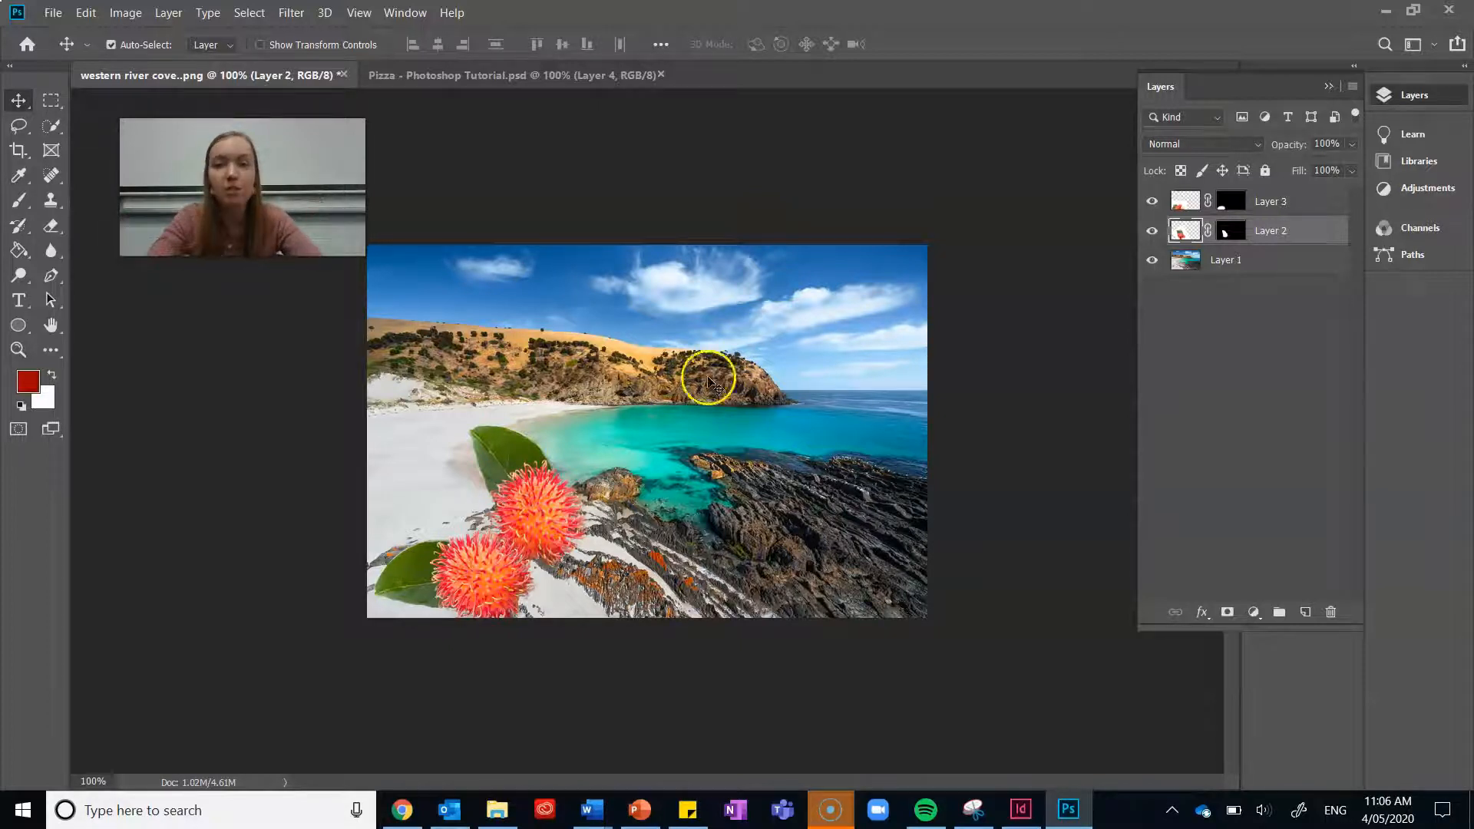
drag(546, 525, 642, 513)
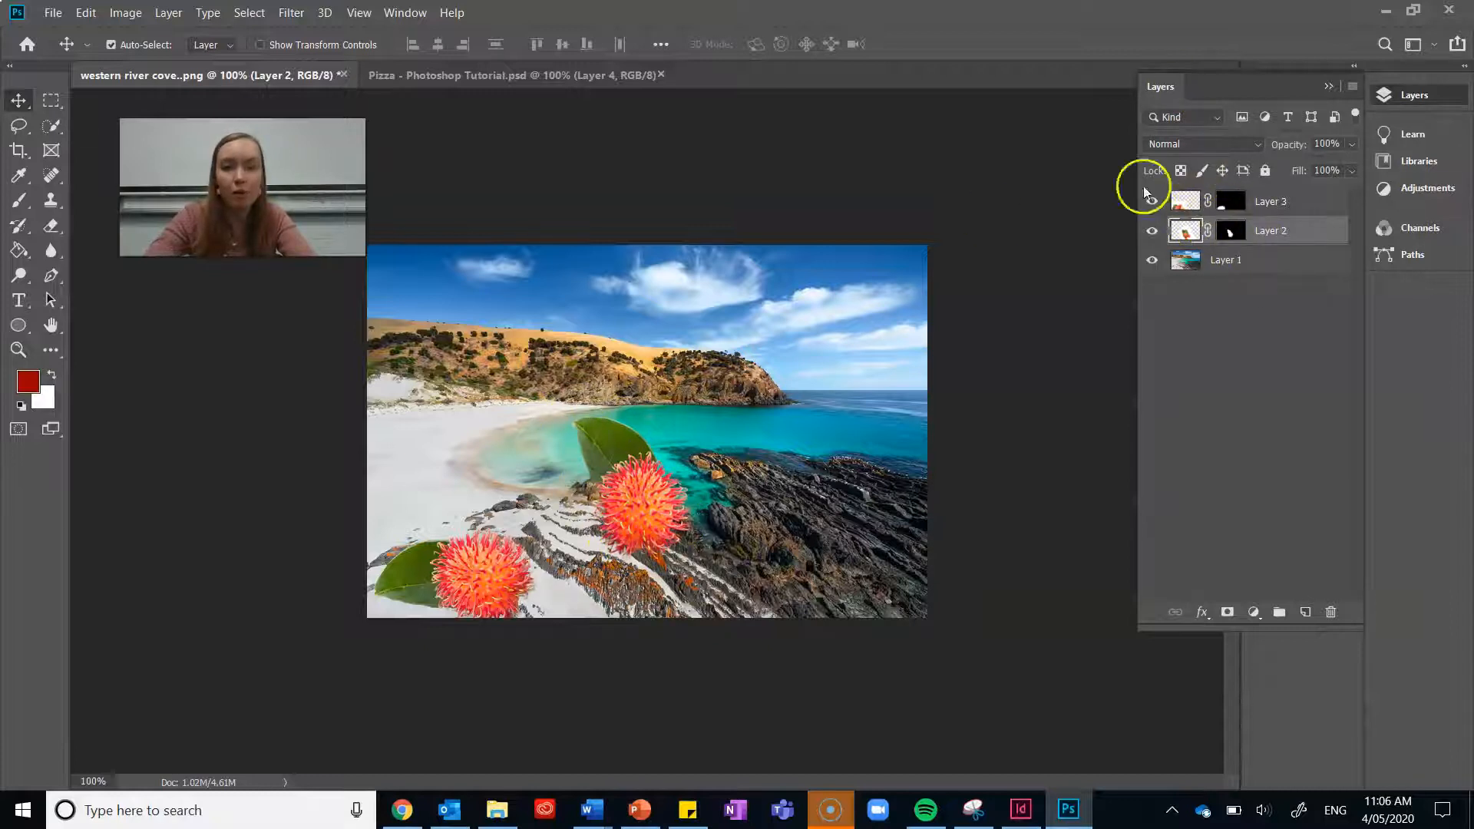
drag(652, 484, 616, 507)
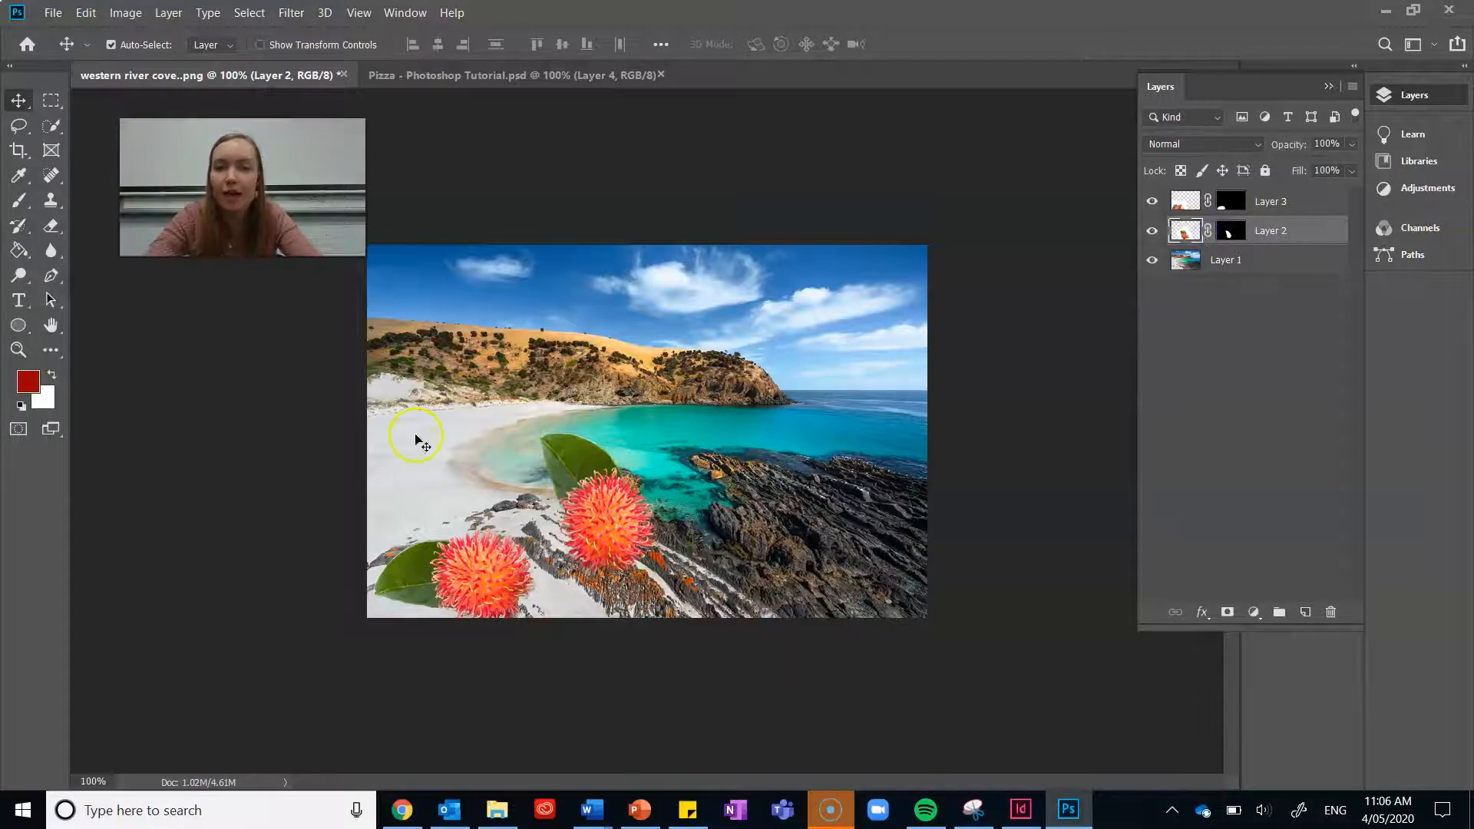
drag(658, 517, 635, 562)
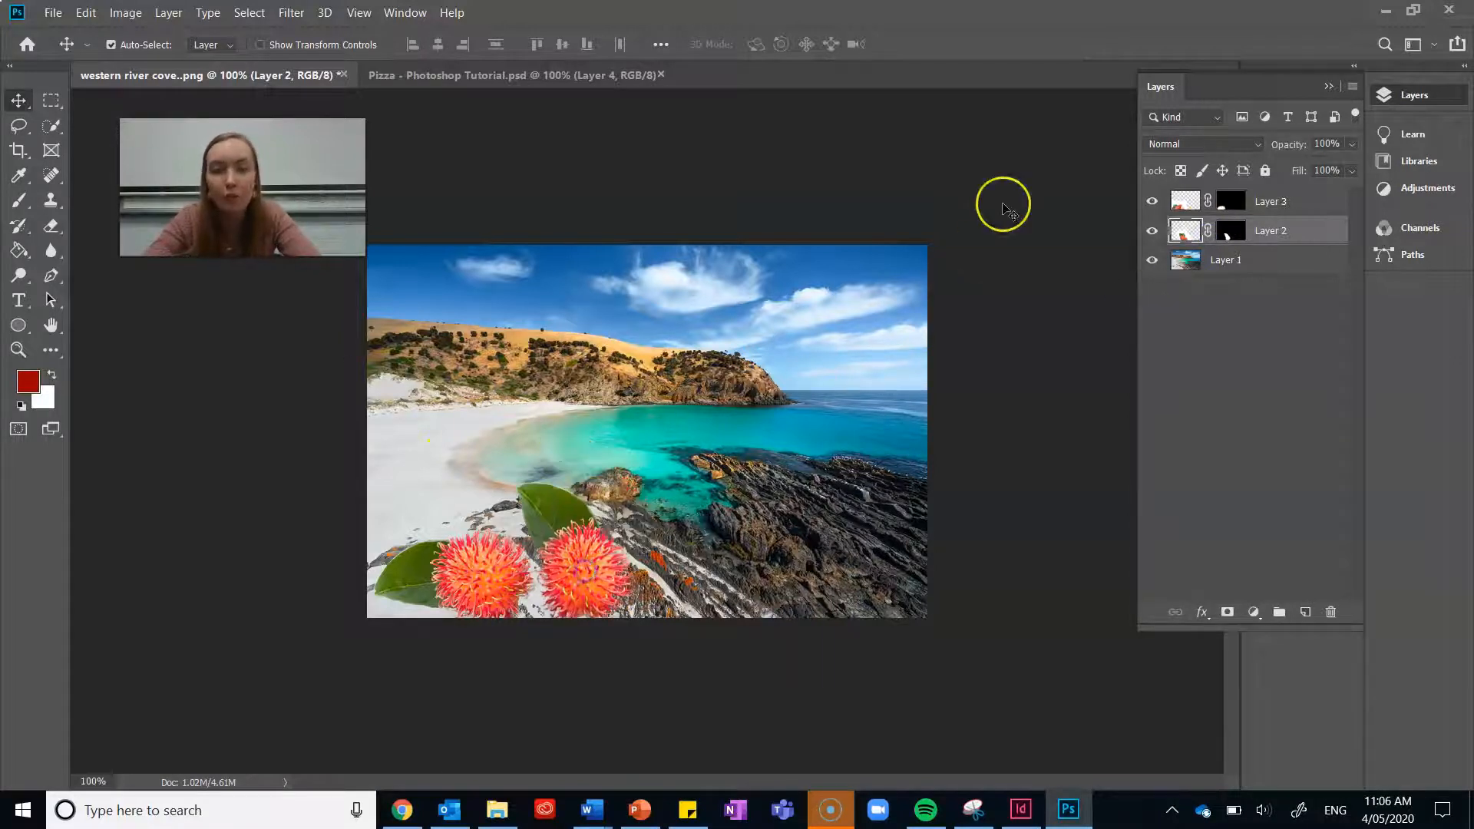
Try a Black and White adjustment with the Default preset on the beach photo in Layer 1.
click(668, 284)
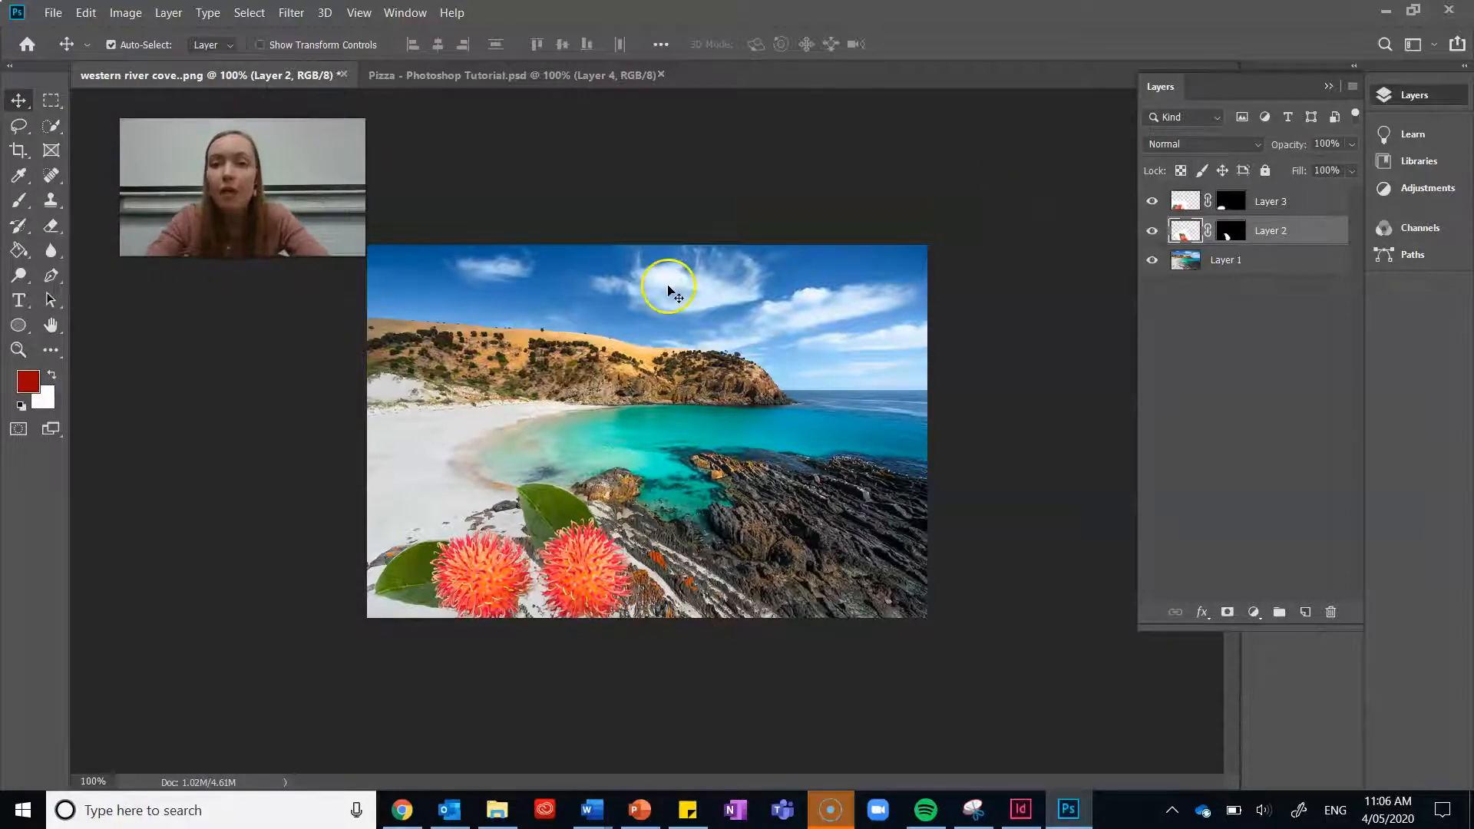
click(127, 15)
click(1202, 250)
click(125, 13)
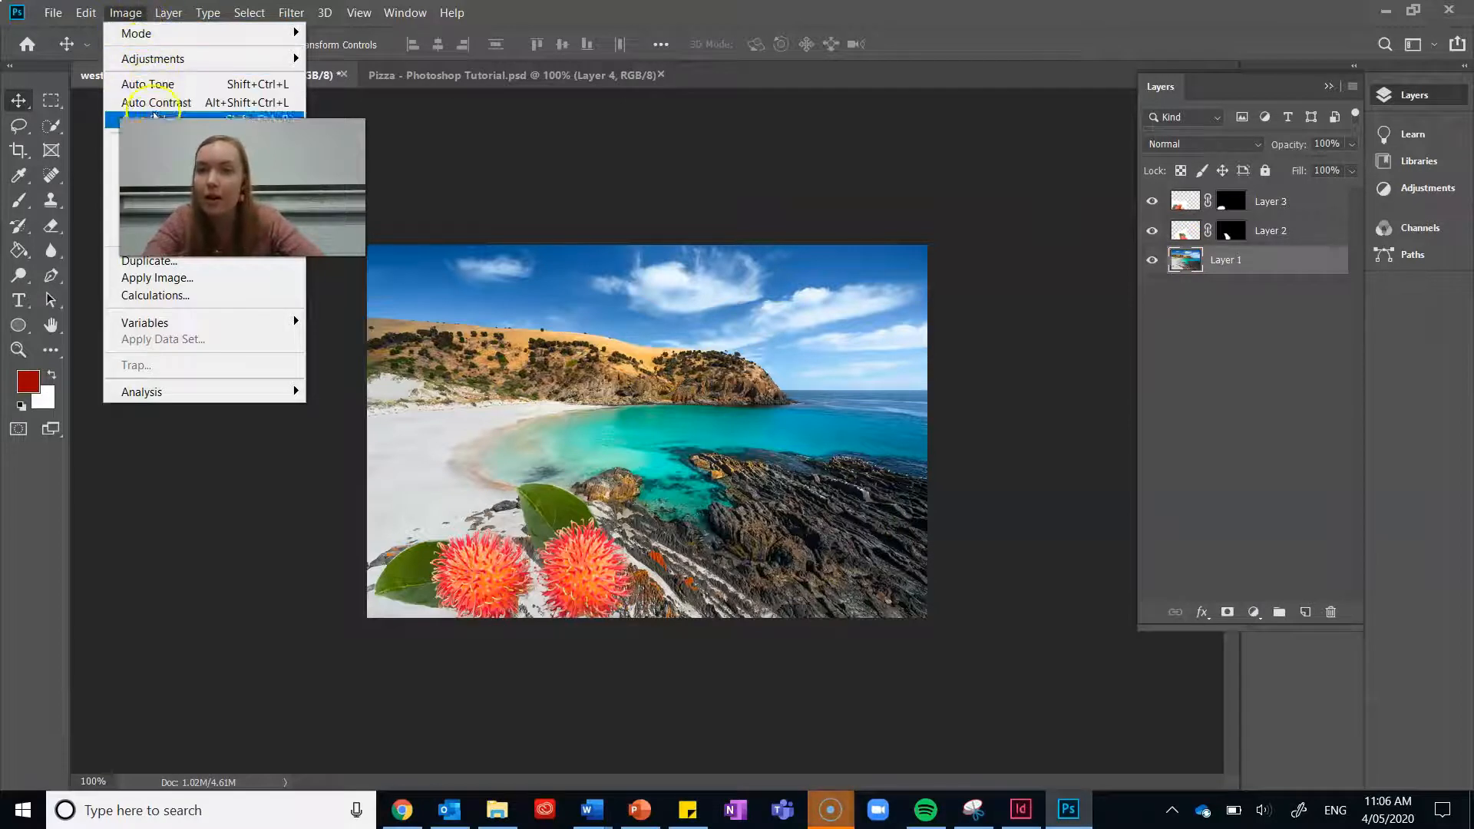
mouse_move(157, 58)
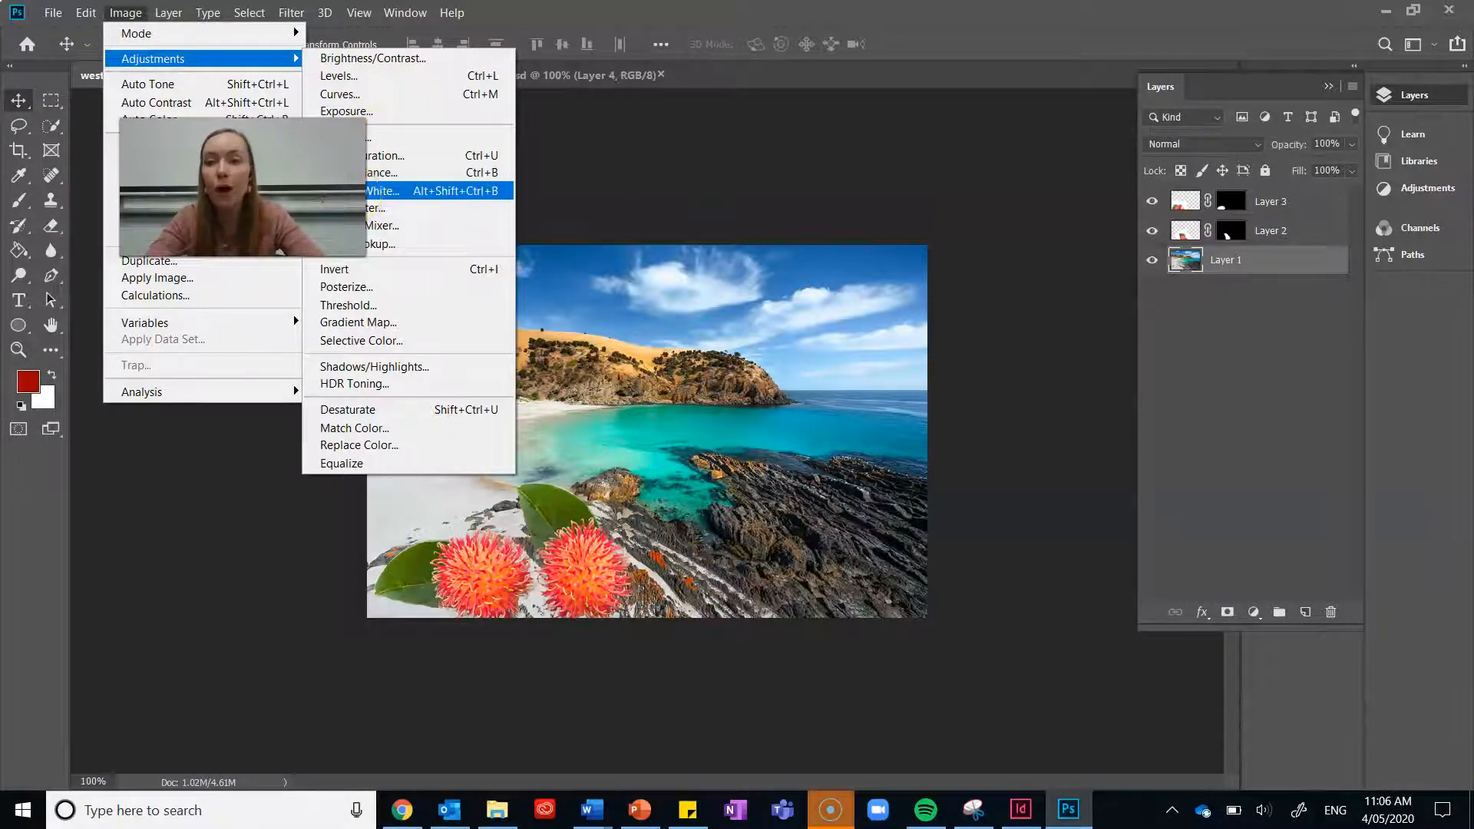
click(382, 191)
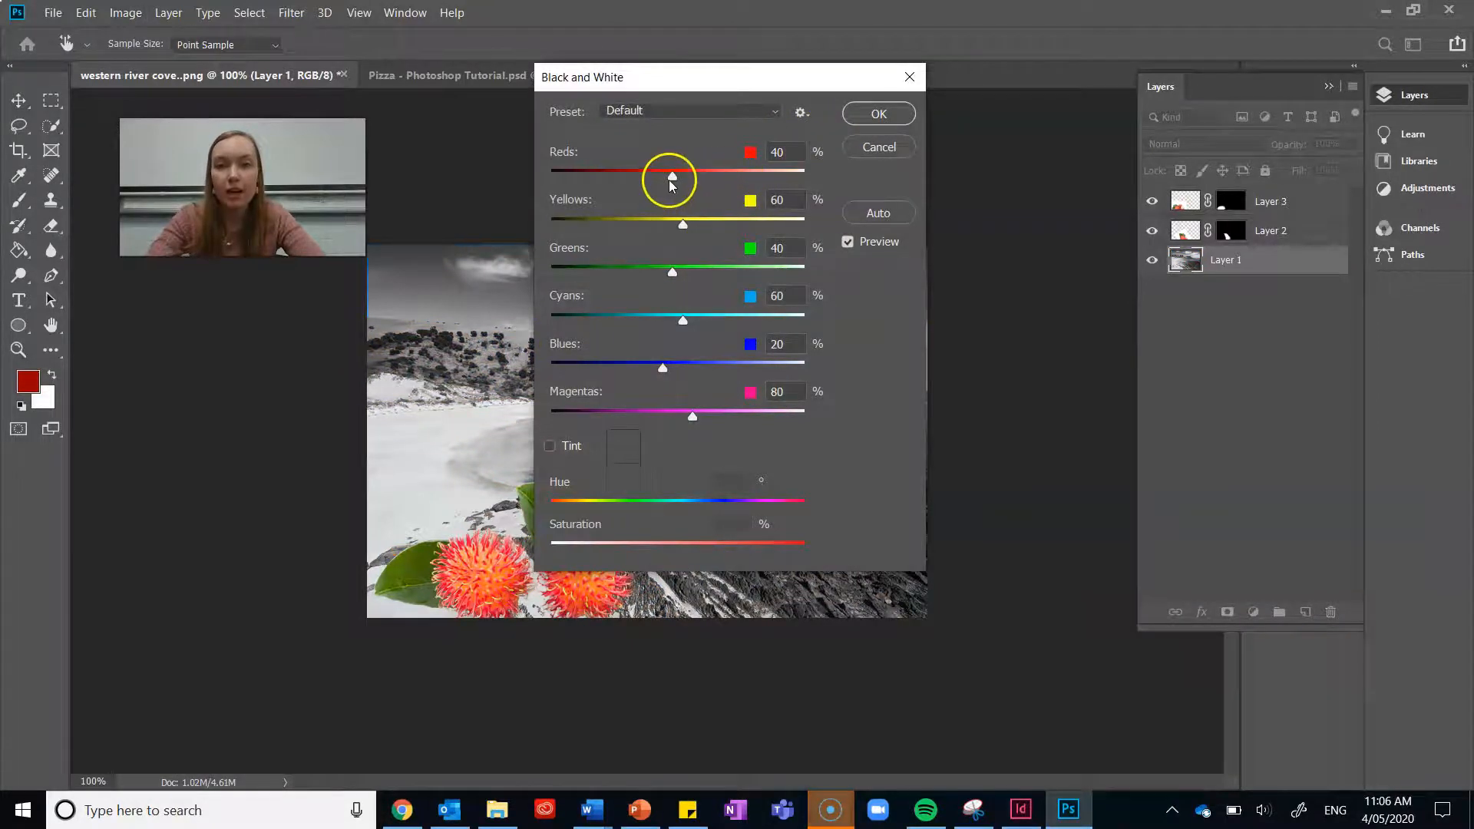
drag(649, 74, 1072, 194)
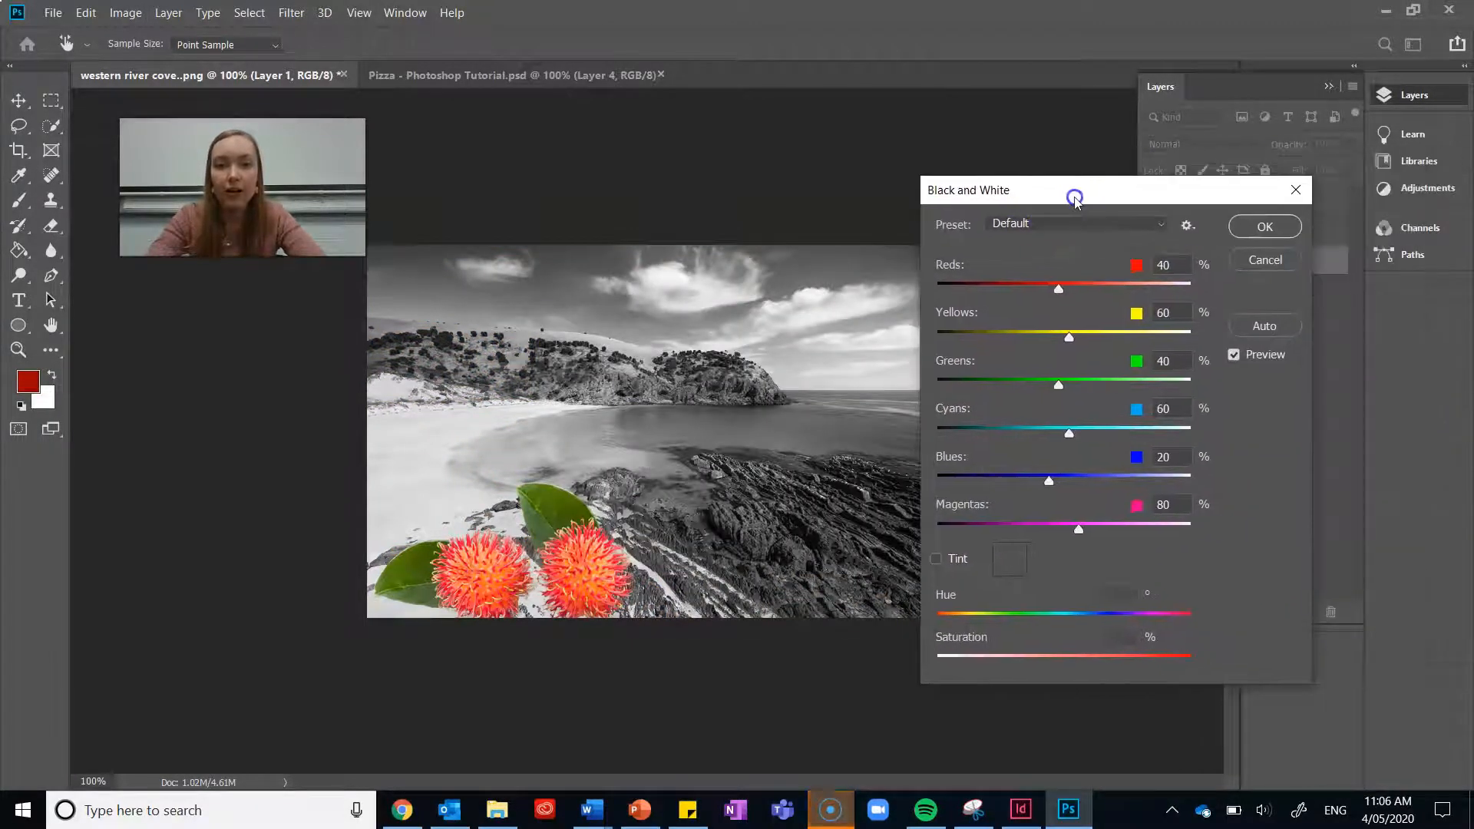
key(Escape)
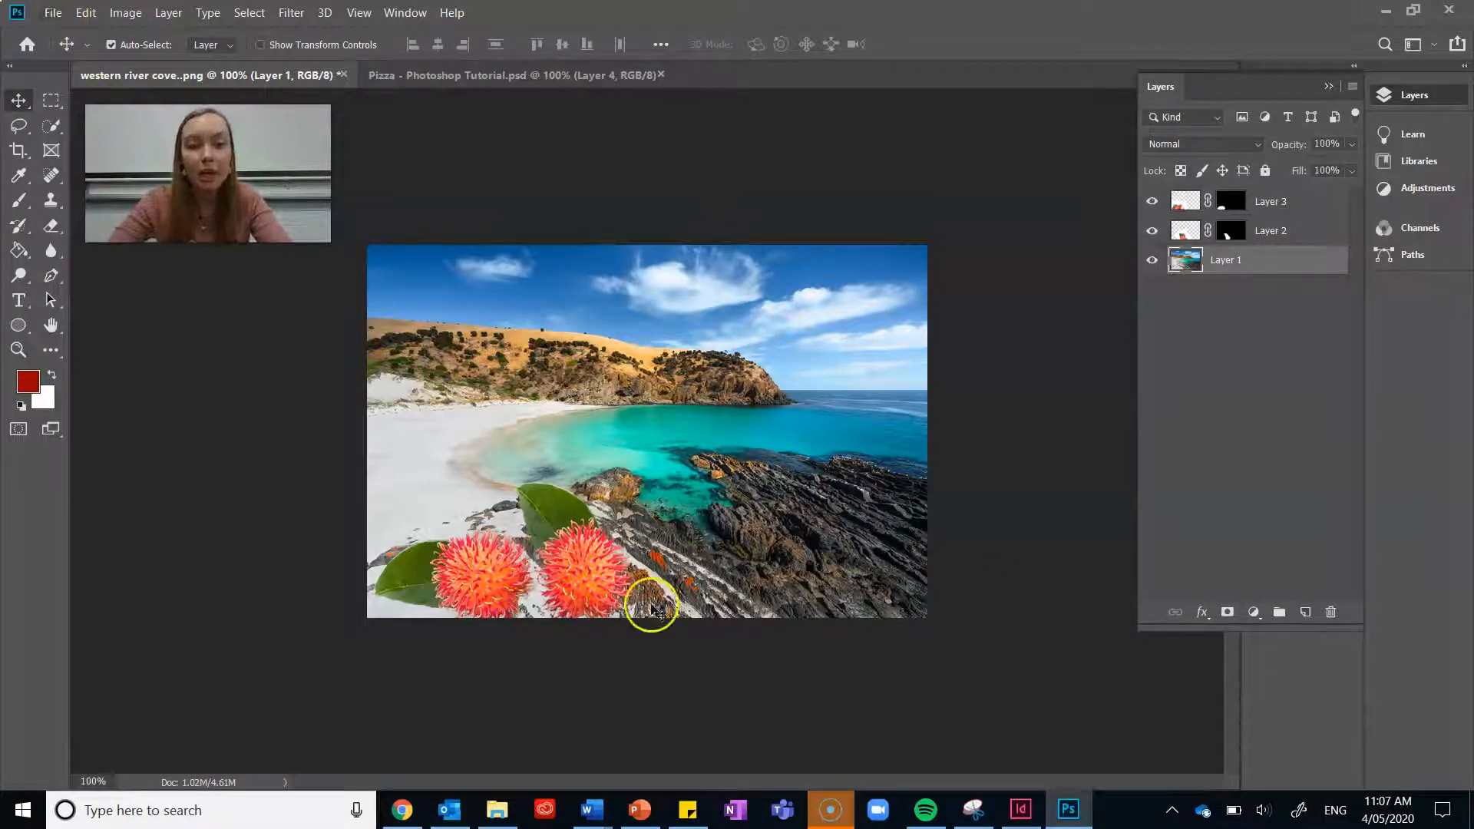
Save the beach composite as JPEG "western river cove." in the Imagery + Logos + Links folder, with Maximum quality 10 and Baseline ("Standard").
click(1020, 811)
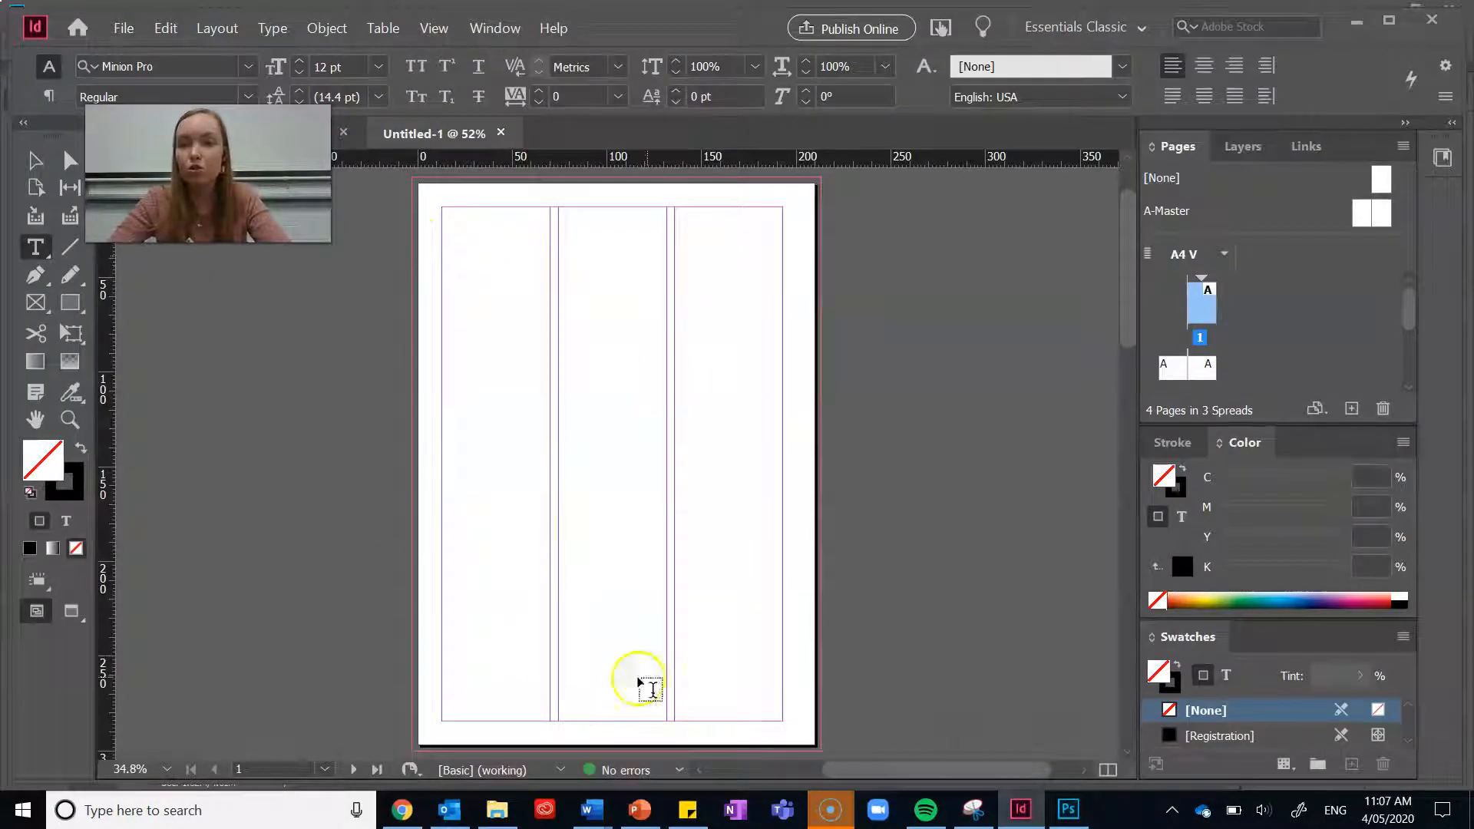
click(1068, 810)
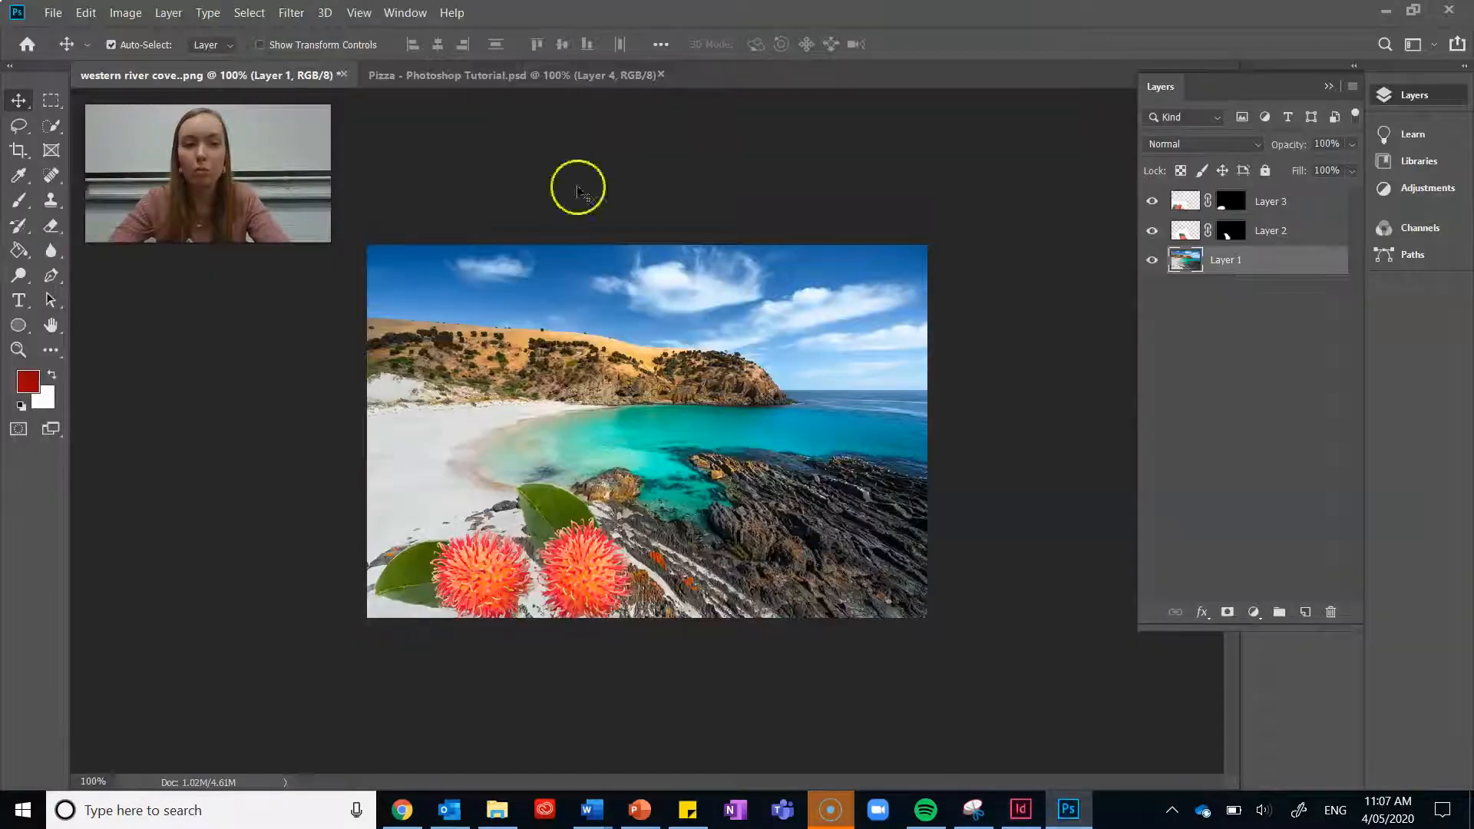
click(52, 14)
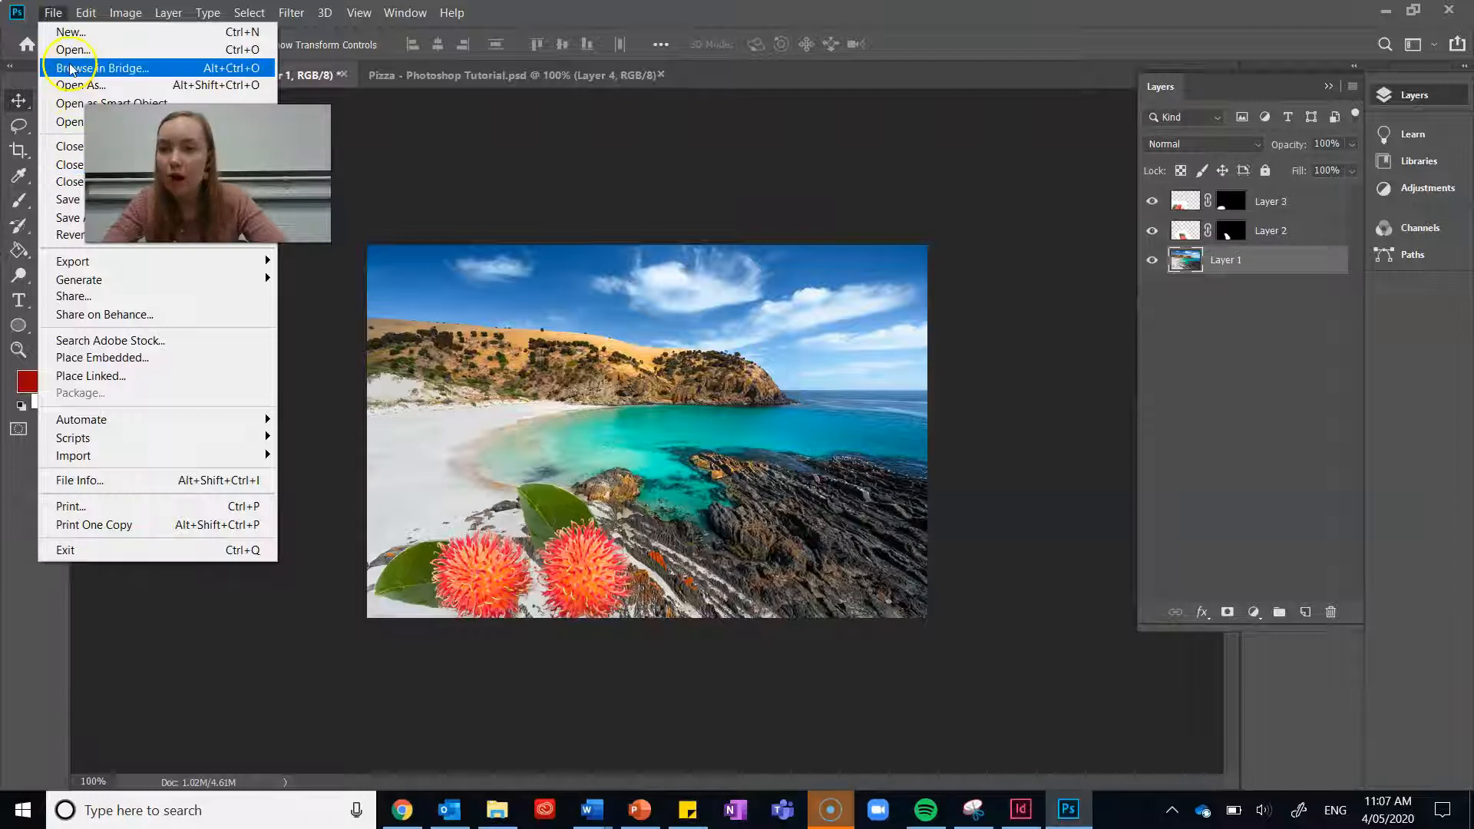
click(68, 218)
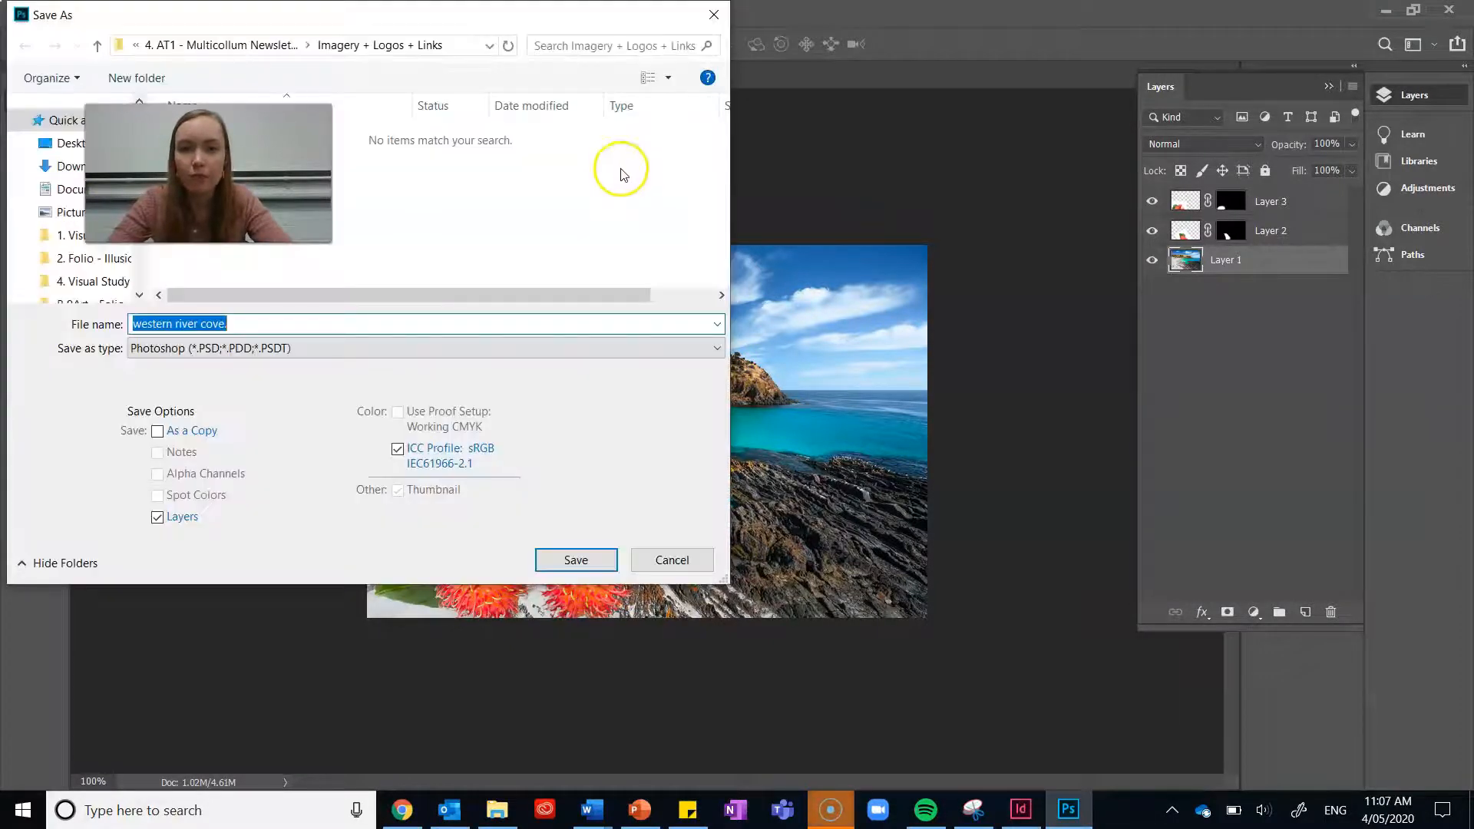
click(531, 348)
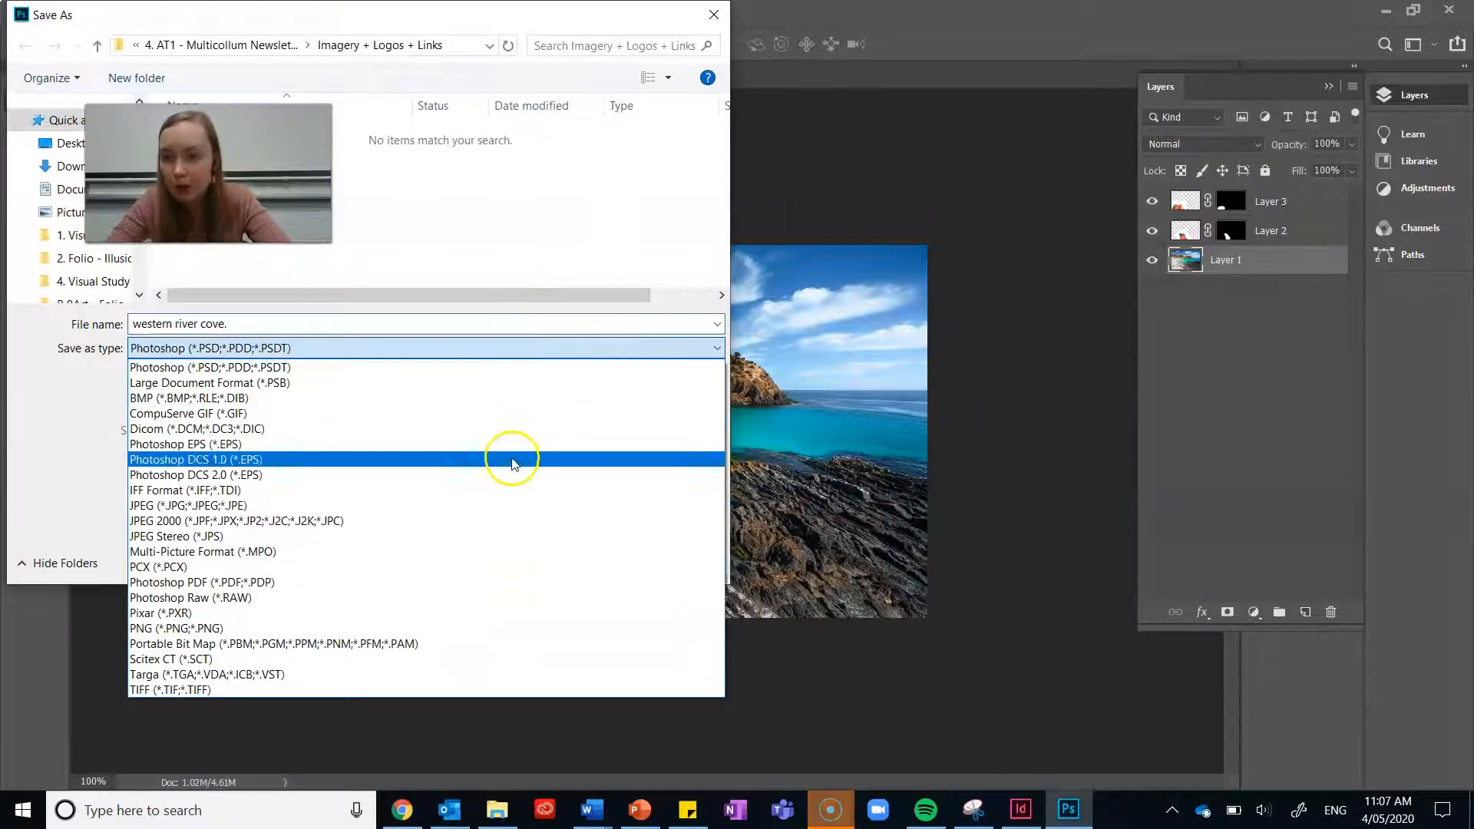
click(488, 507)
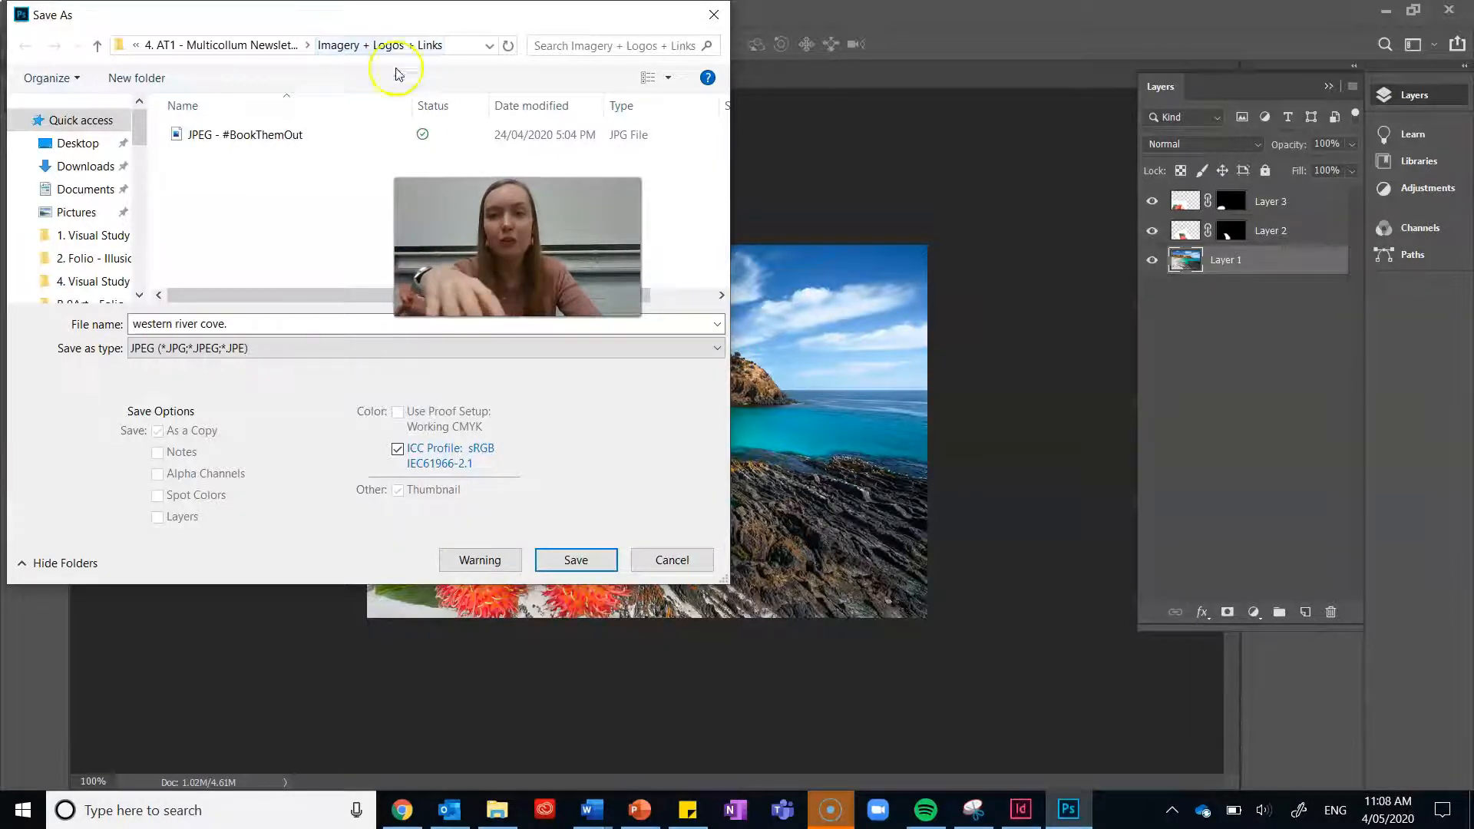
click(577, 561)
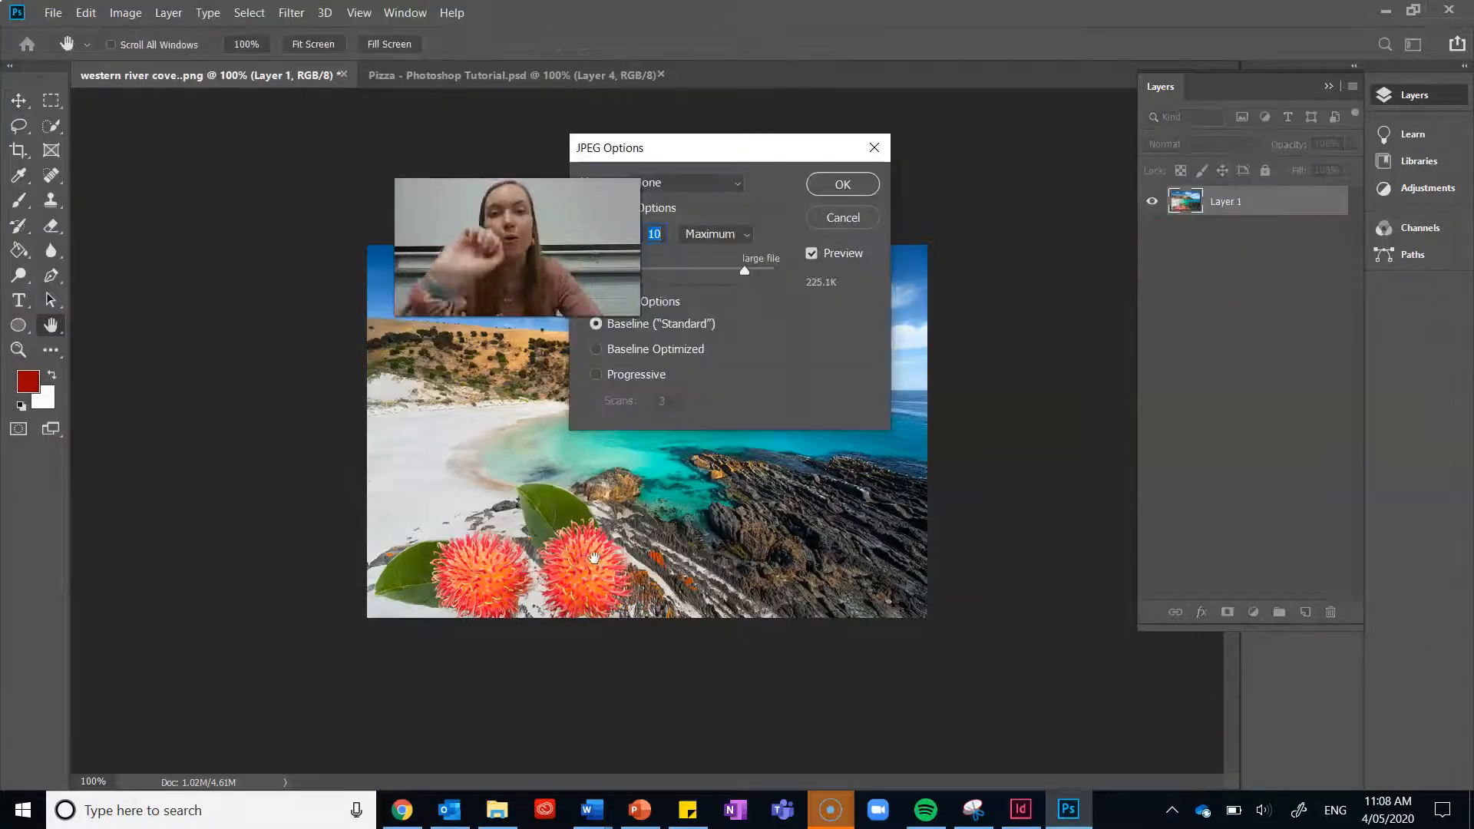
click(874, 189)
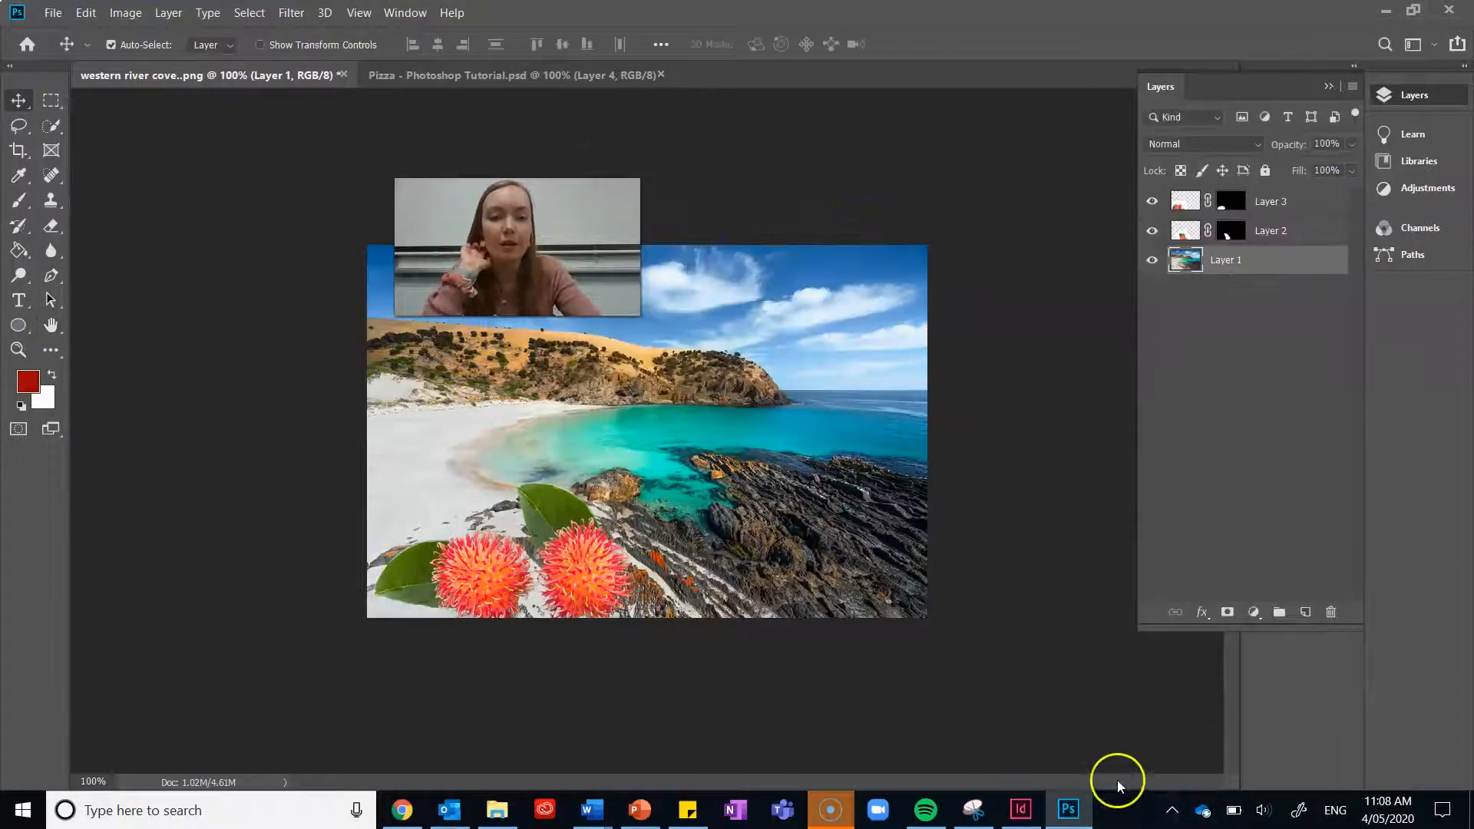
Switch to InDesign and draw a rectangular image frame about 213 × 151.5 mm across page 2, starting at its upper outer bleed corner.
click(1021, 809)
scroll(812, 452, down, 3)
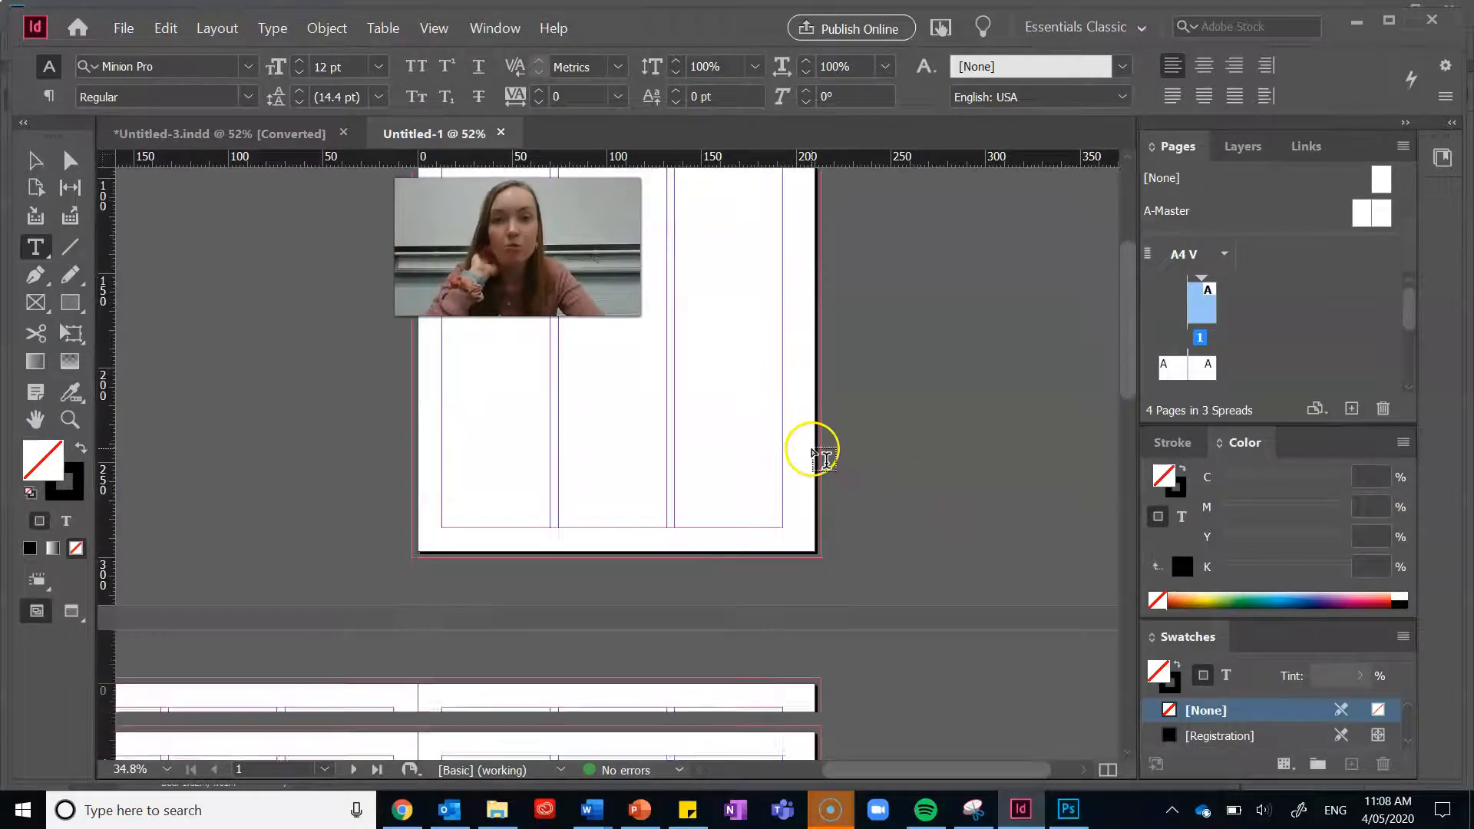
scroll(812, 451, down, 5)
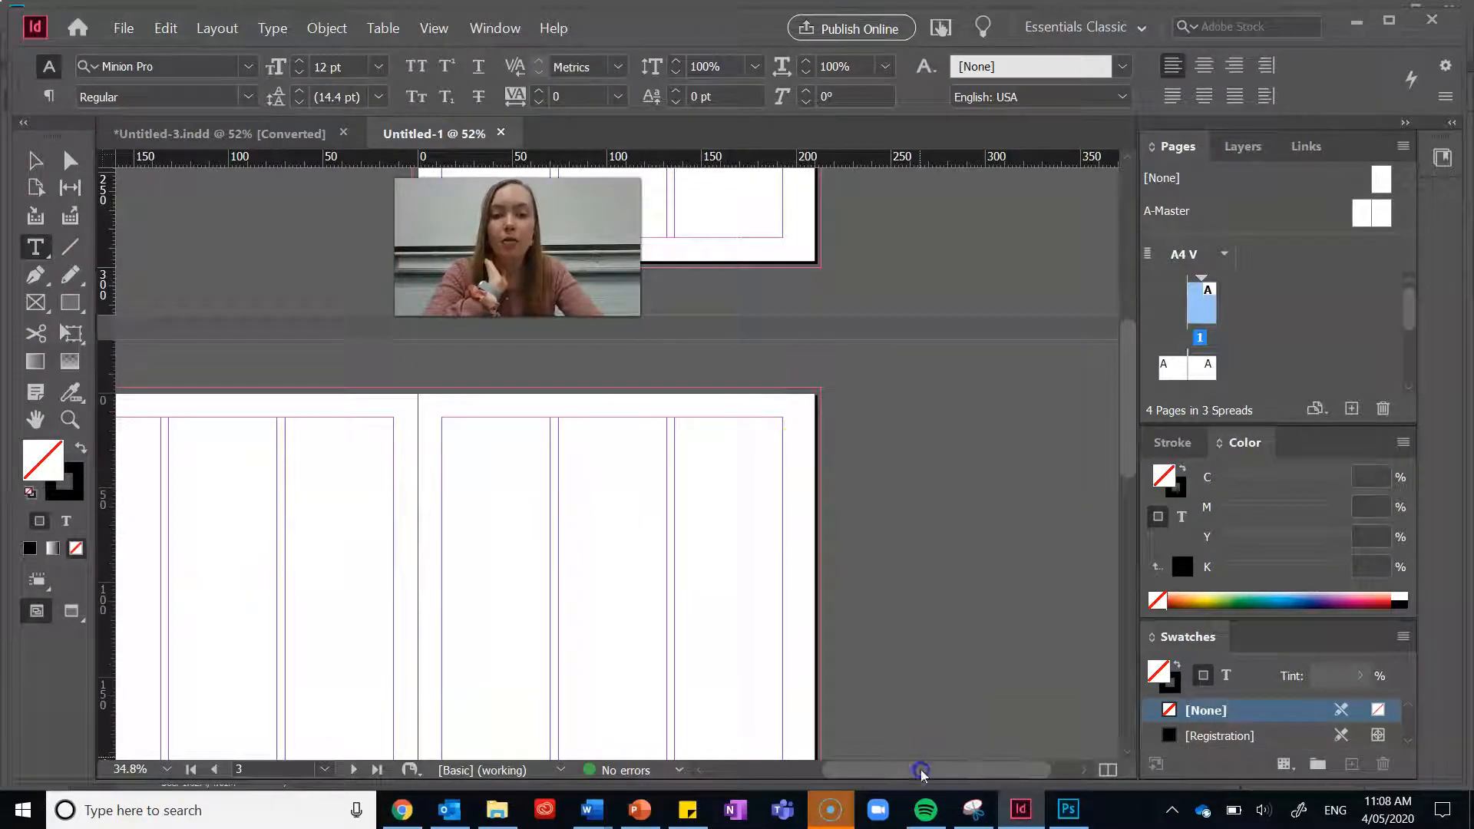
drag(808, 773, 731, 771)
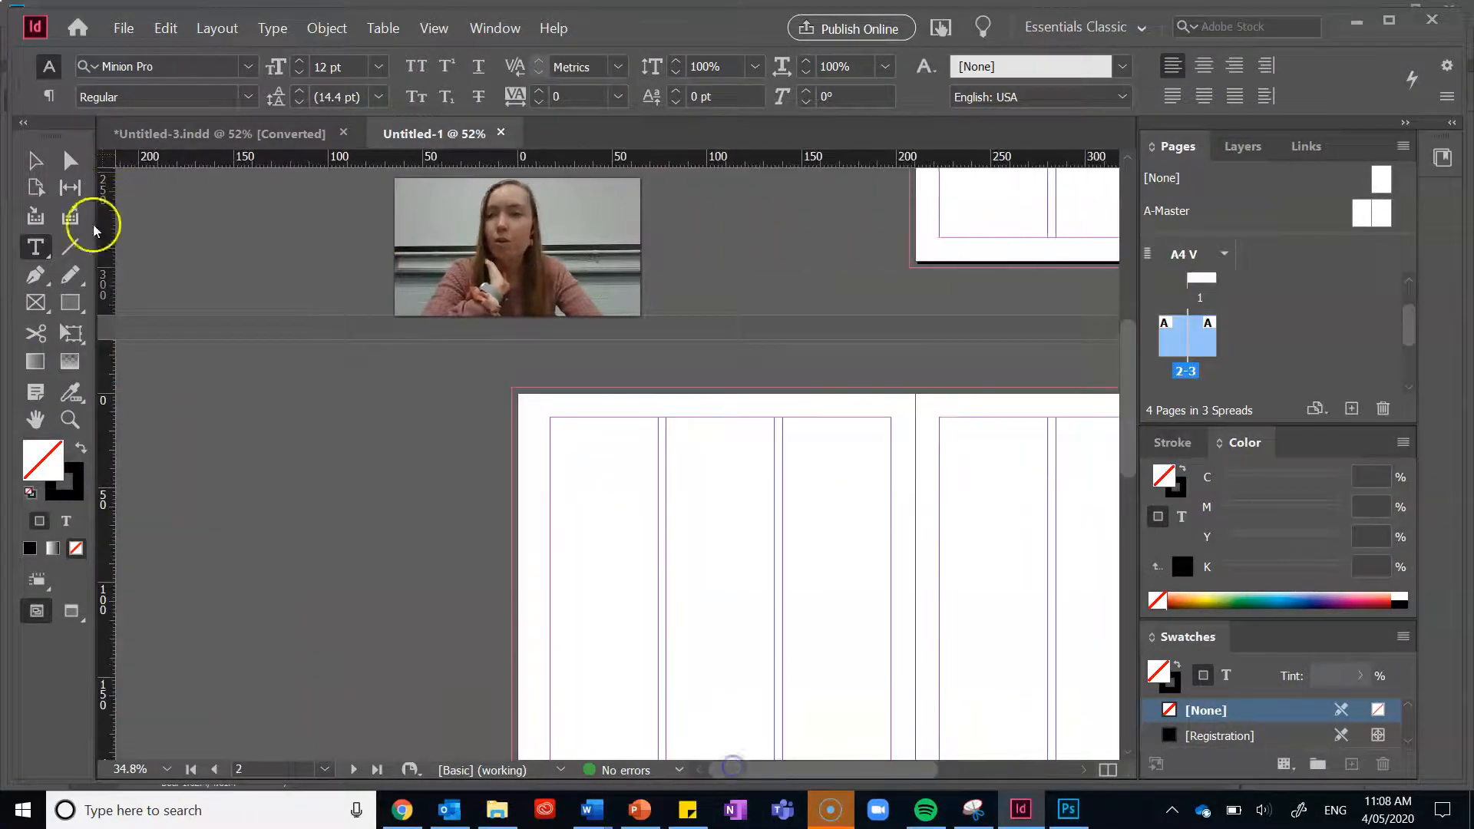
key(f)
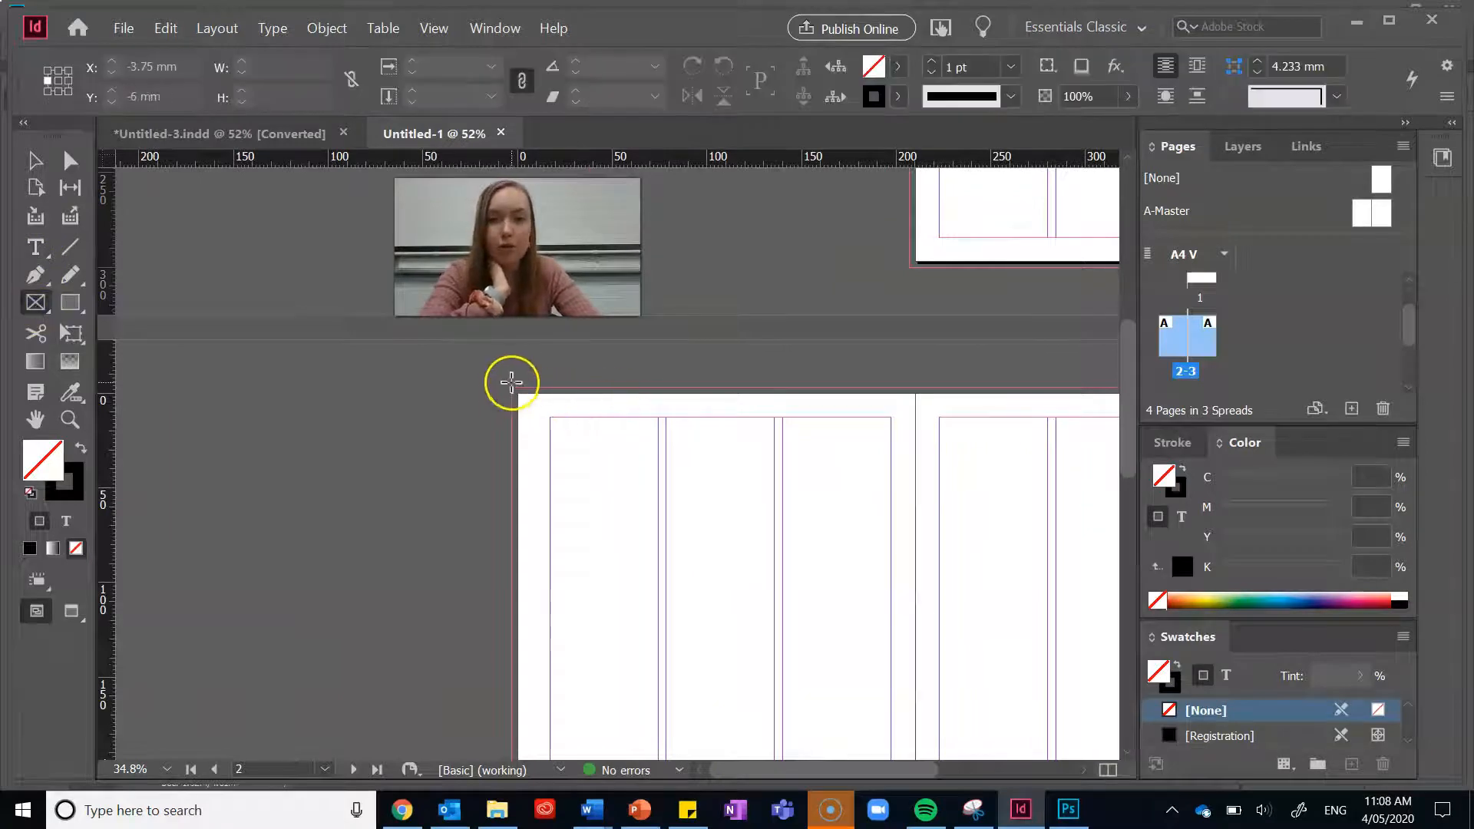
mouse_move(510, 385)
mouse_down()
mouse_move(751, 592)
mouse_move(837, 737)
mouse_move(913, 666)
mouse_move(919, 679)
mouse_up()
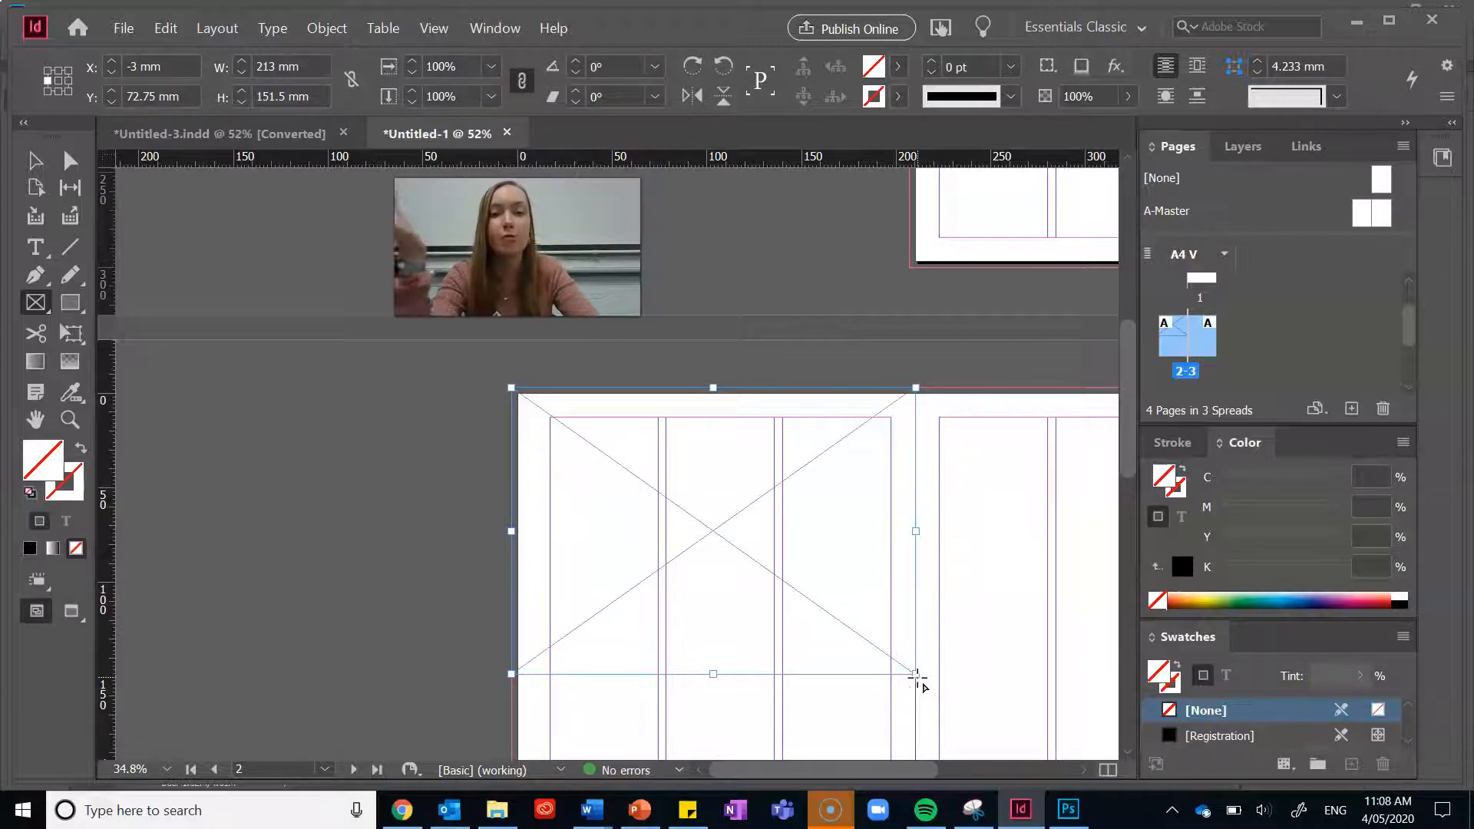
Place the western river cove image with the flowers from the Imagery + Logos + Links folder into the frame on page 2.
scroll(840, 590, down, 2)
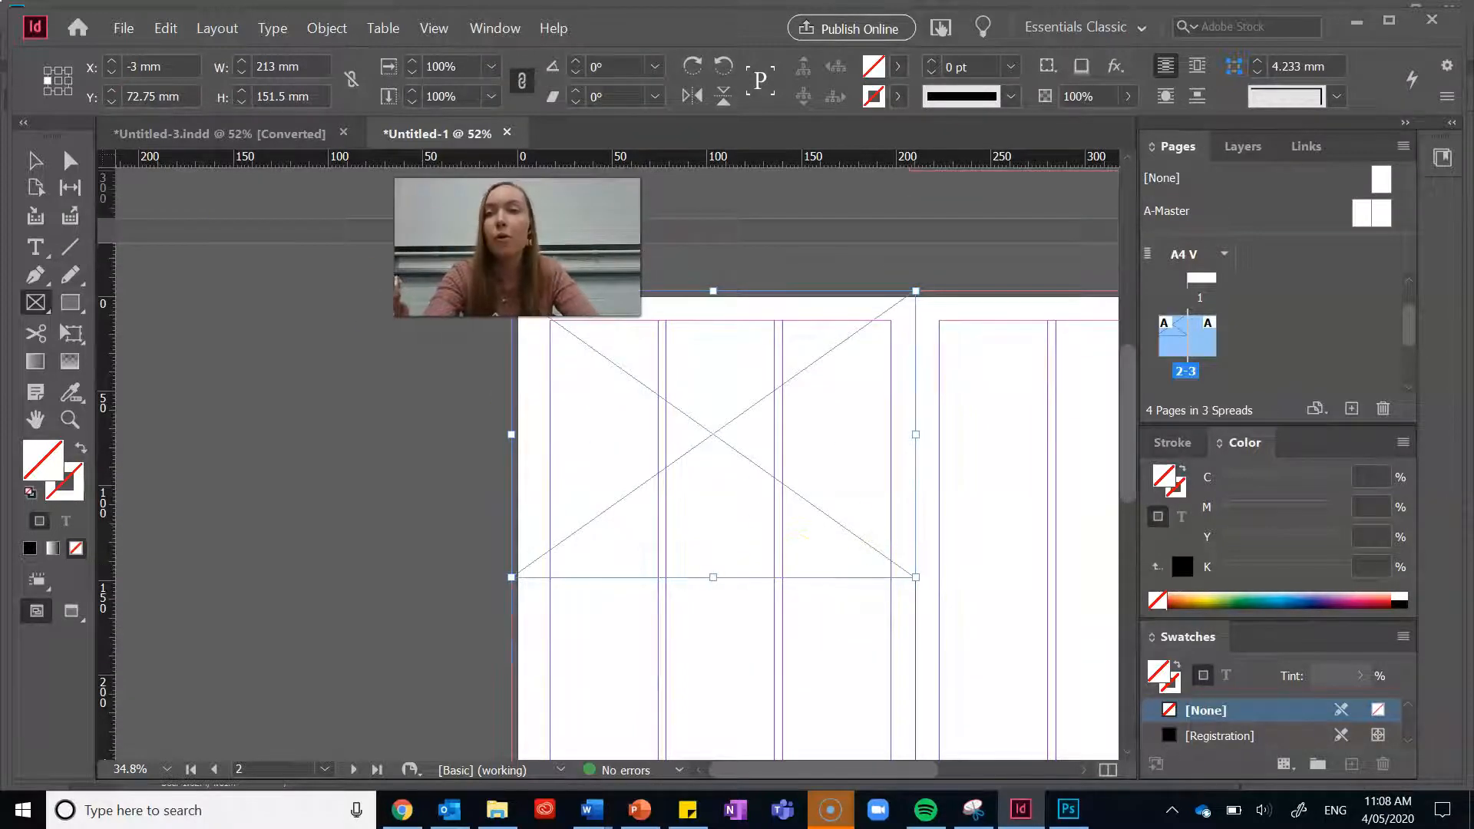
click(123, 28)
click(173, 261)
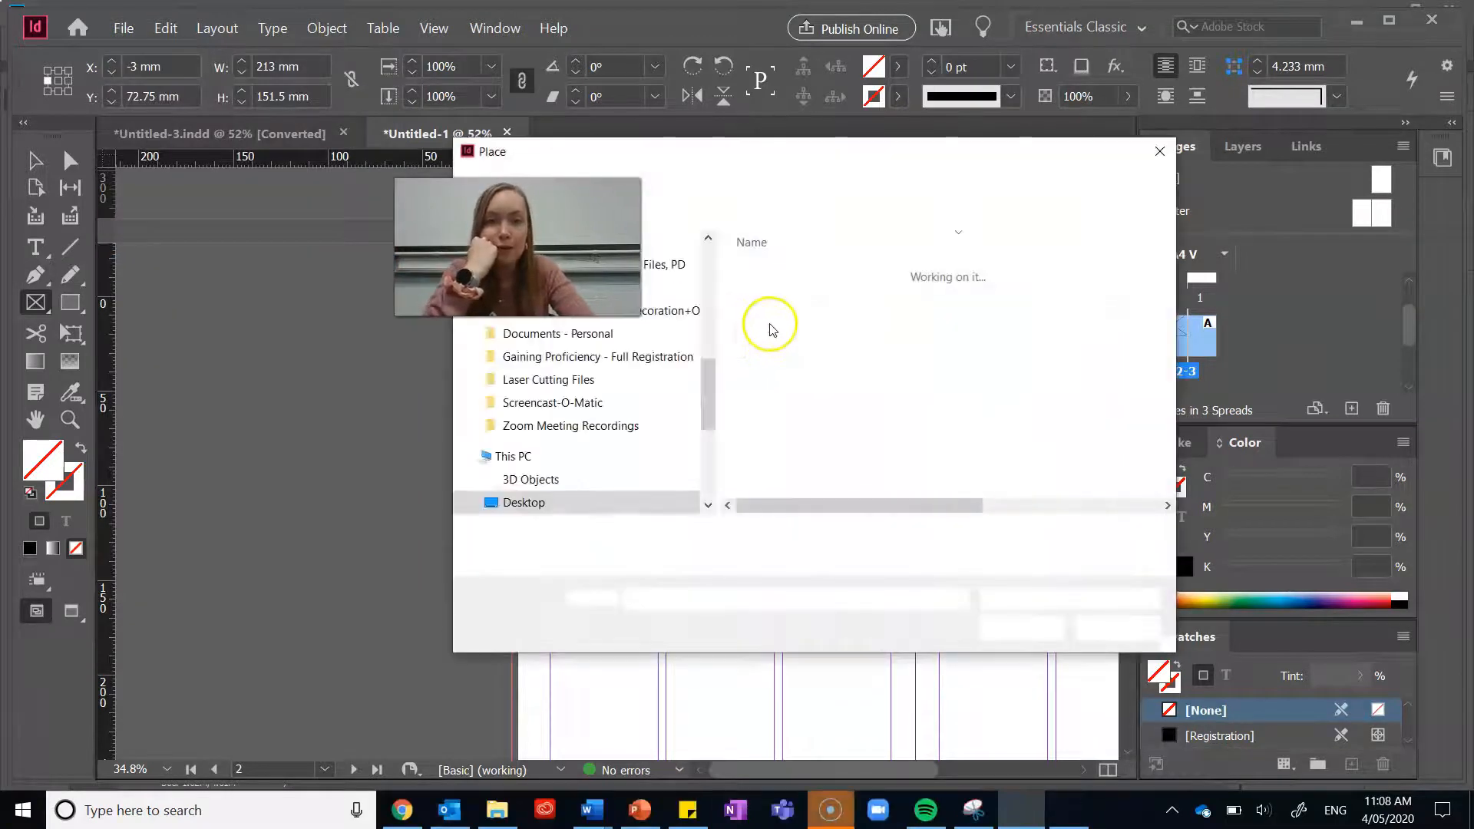
drag(708, 389, 708, 331)
click(618, 371)
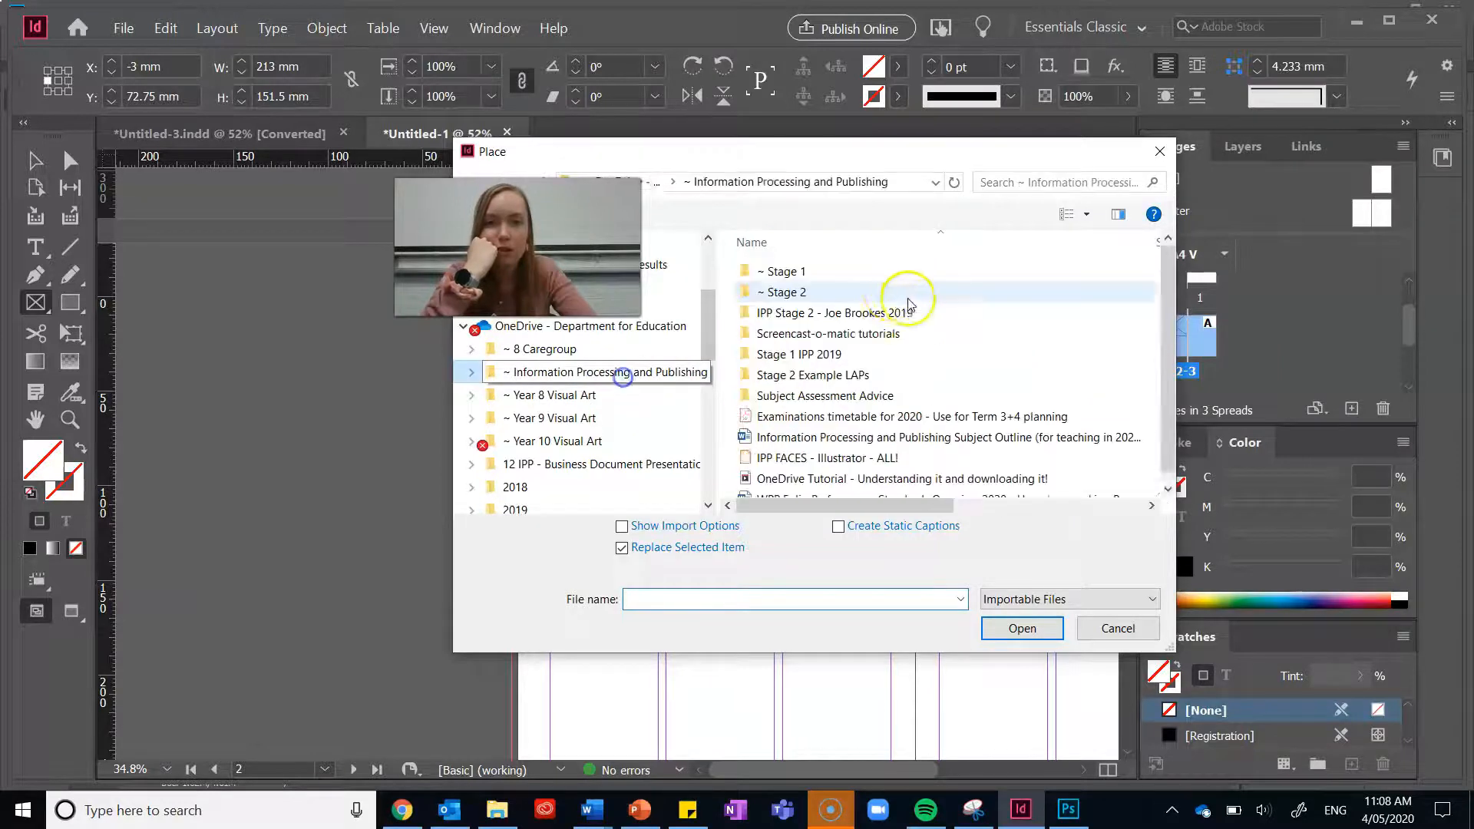
click(864, 295)
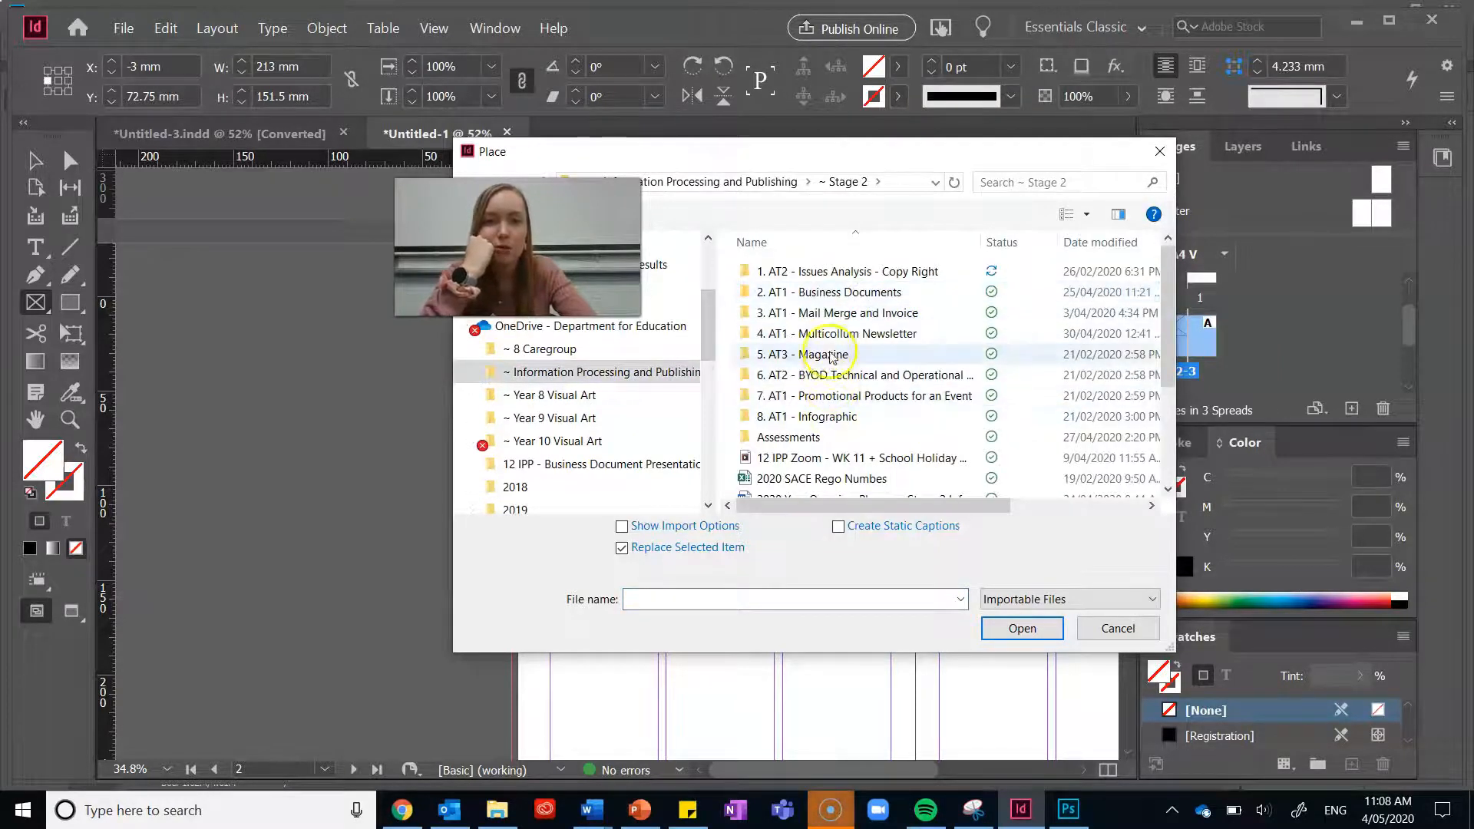
double_click(830, 338)
double_click(828, 275)
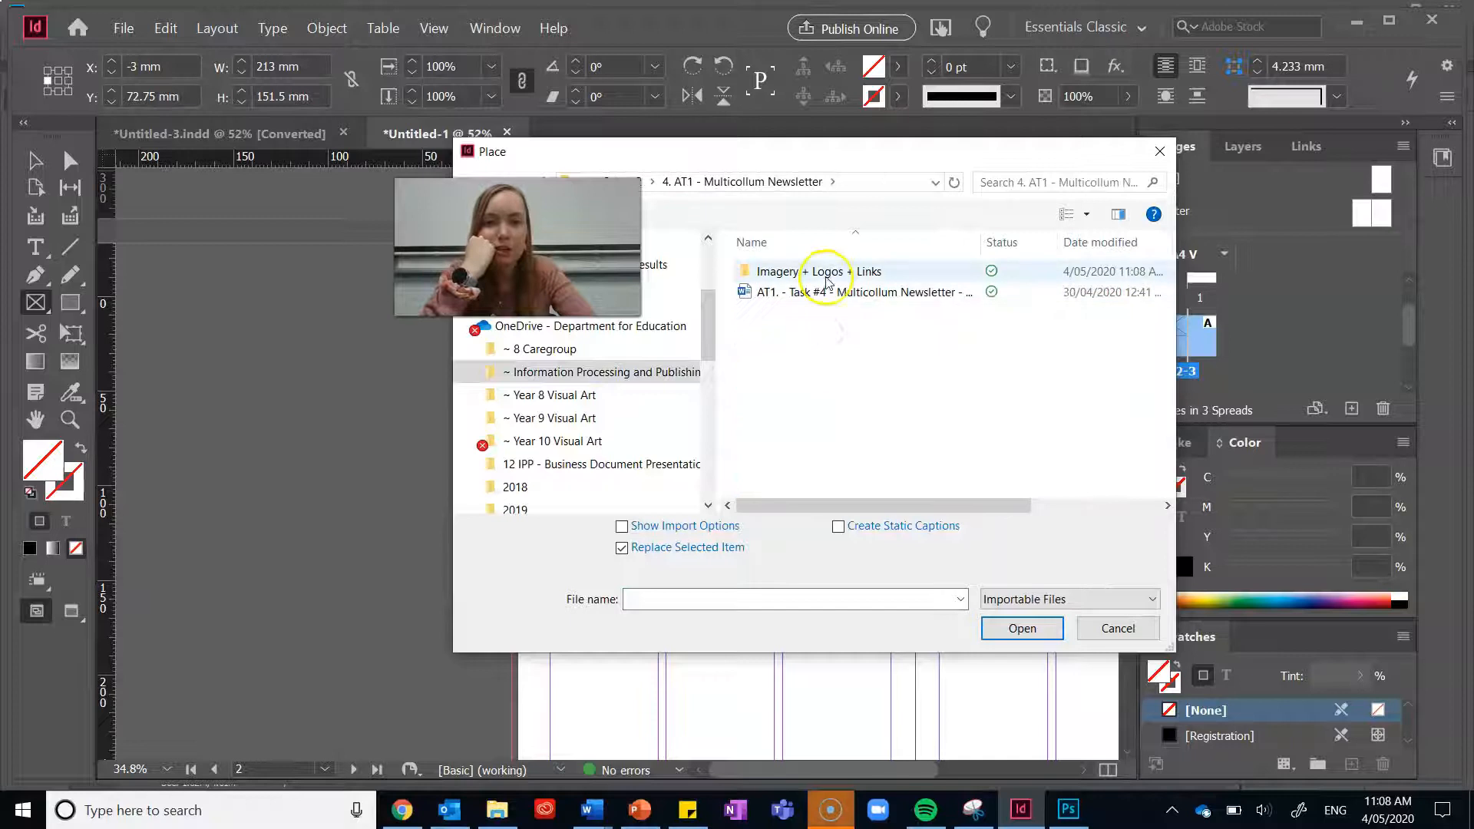
scroll(998, 323, down, 2)
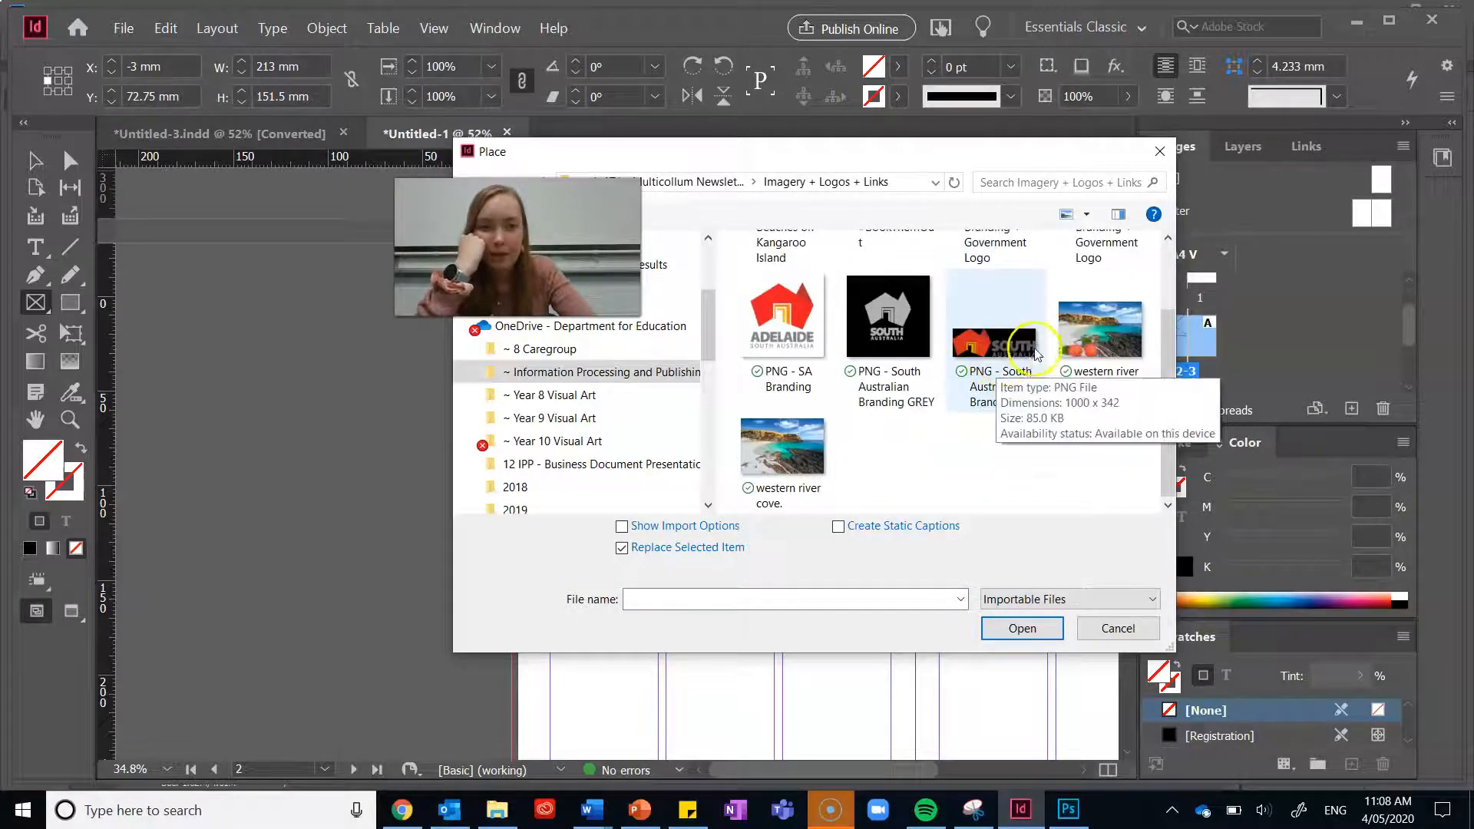
click(1143, 355)
click(1022, 628)
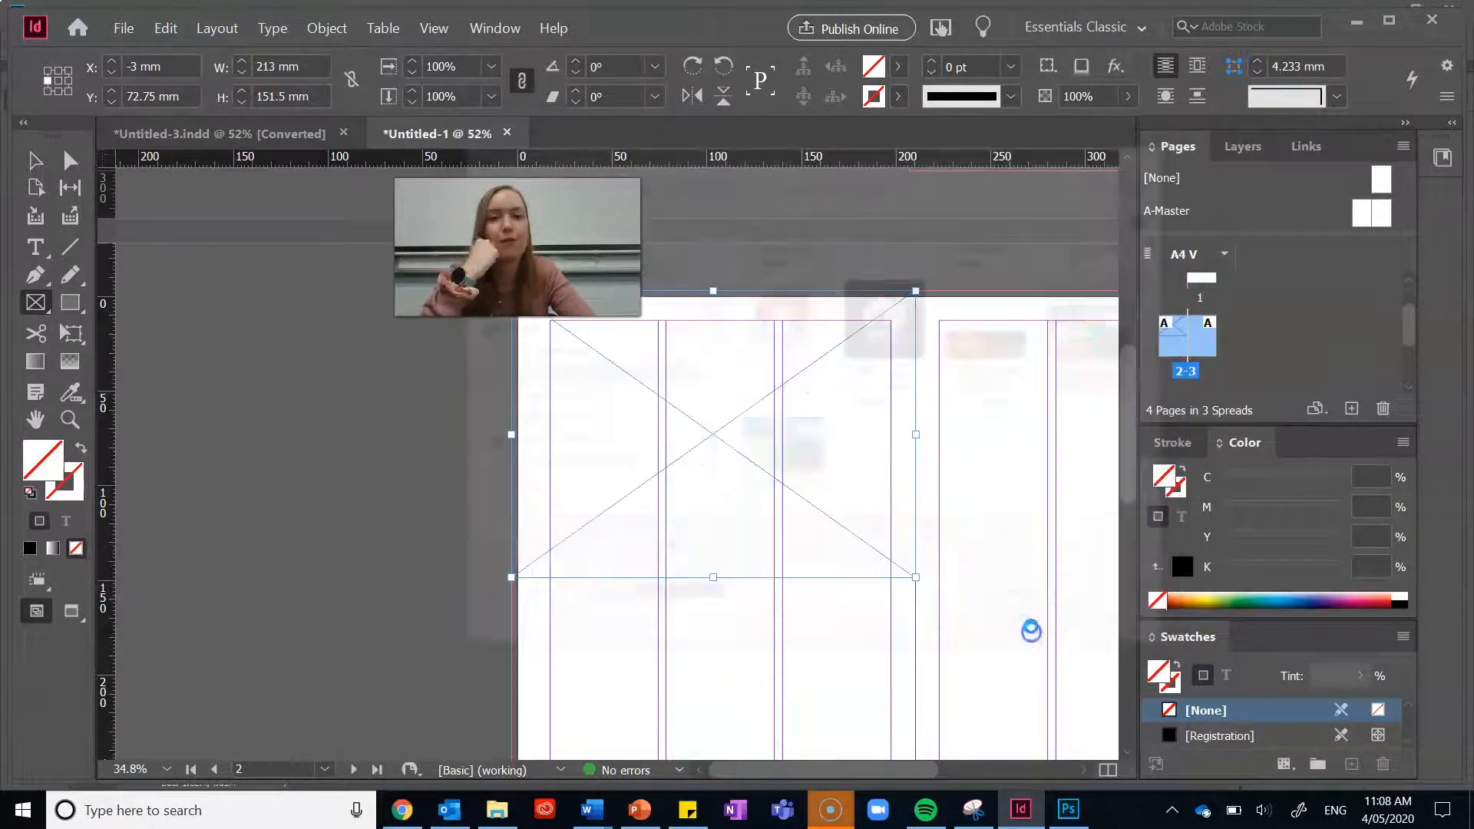
Enlarge the placed beach image inside its frame to about 227.6 × 151.5 mm so it fills the frame, and deselect it.
click(35, 160)
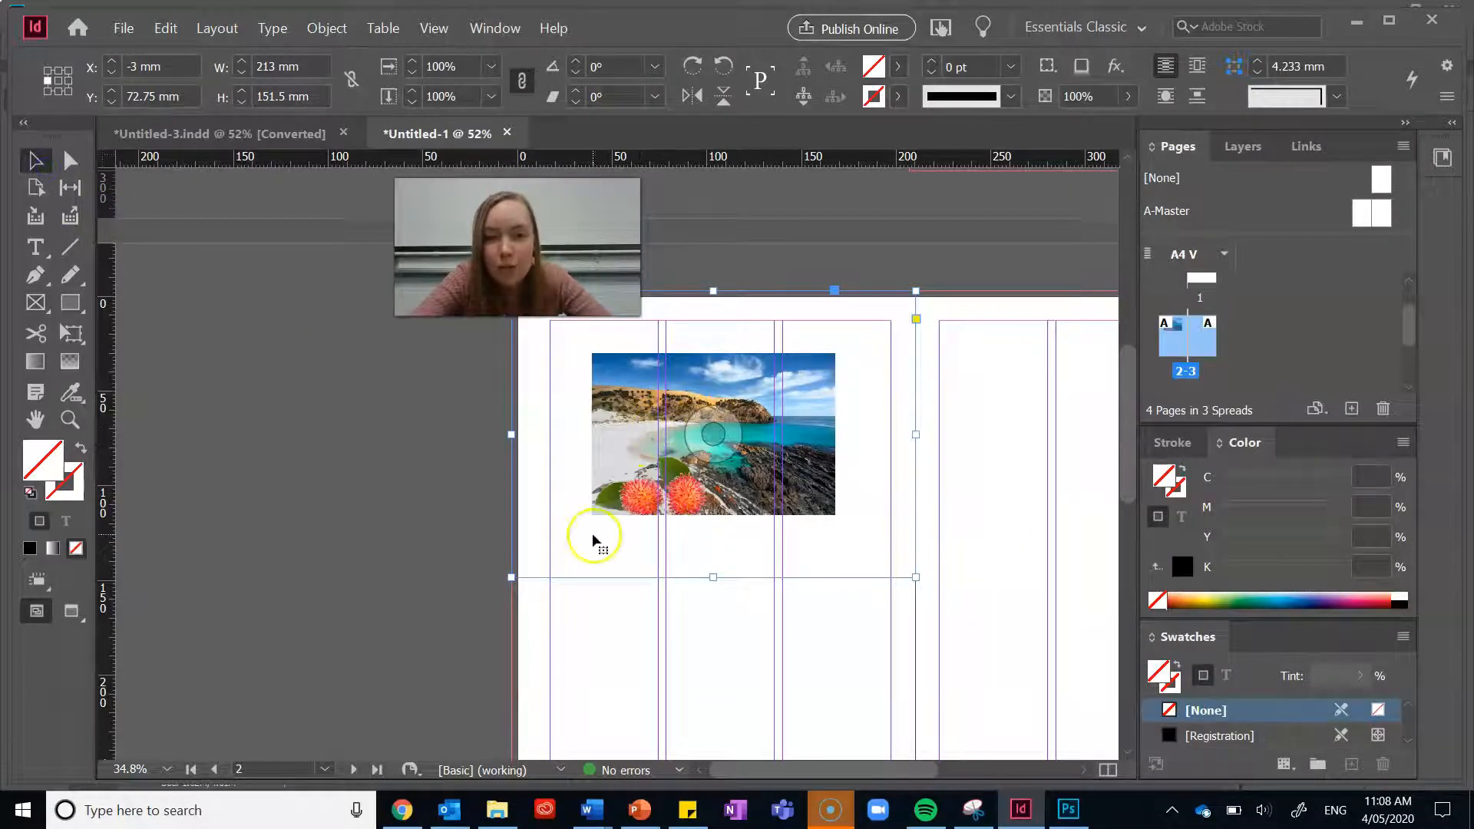
click(714, 435)
drag(591, 516, 513, 577)
drag(836, 351, 927, 291)
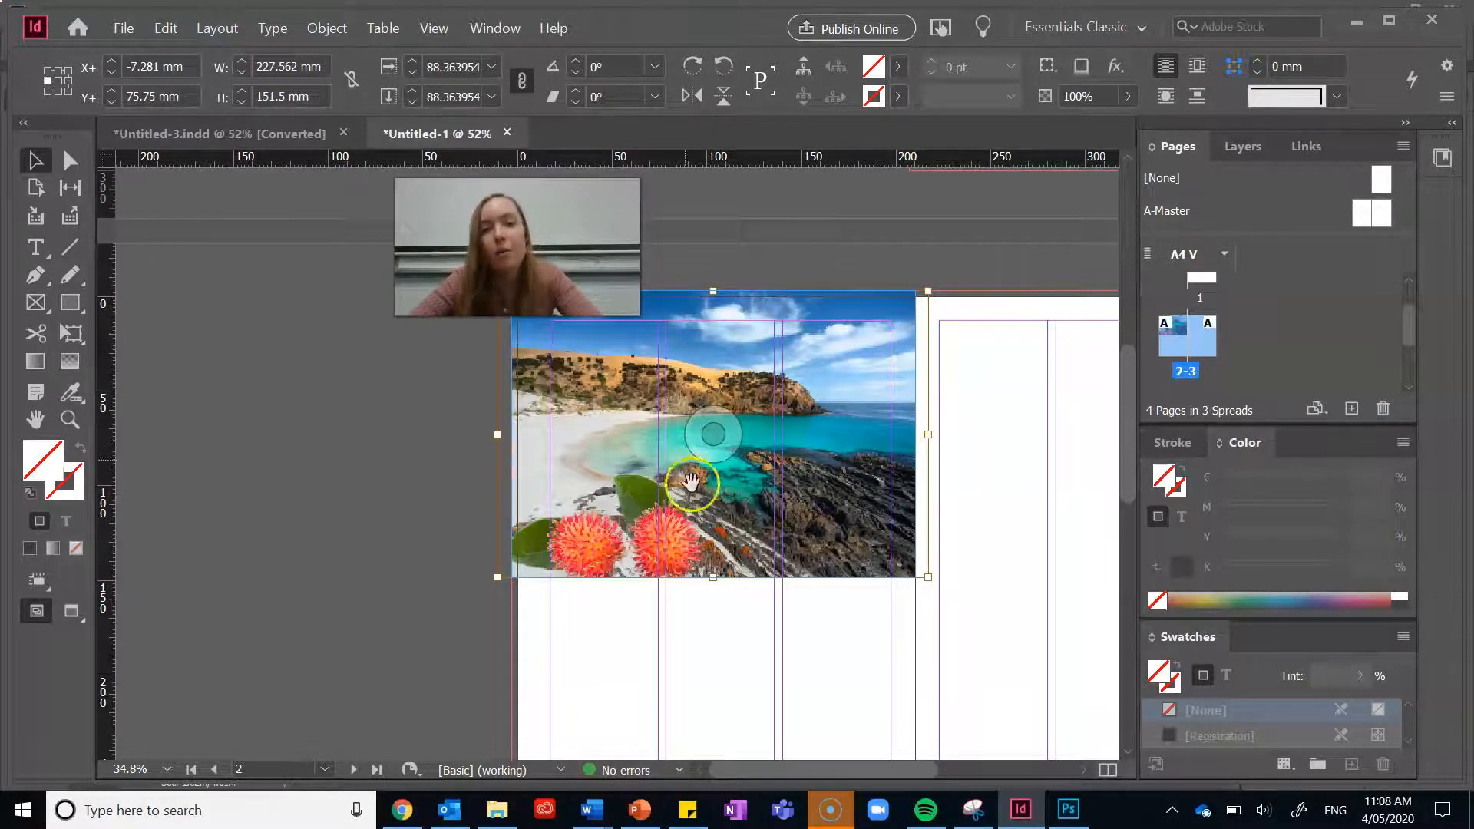
click(883, 235)
Switch to the Untitled-3.indd document and examine the beach photo, headline and linked text columns on the page 2–3 spread.
scroll(789, 527, down, 3)
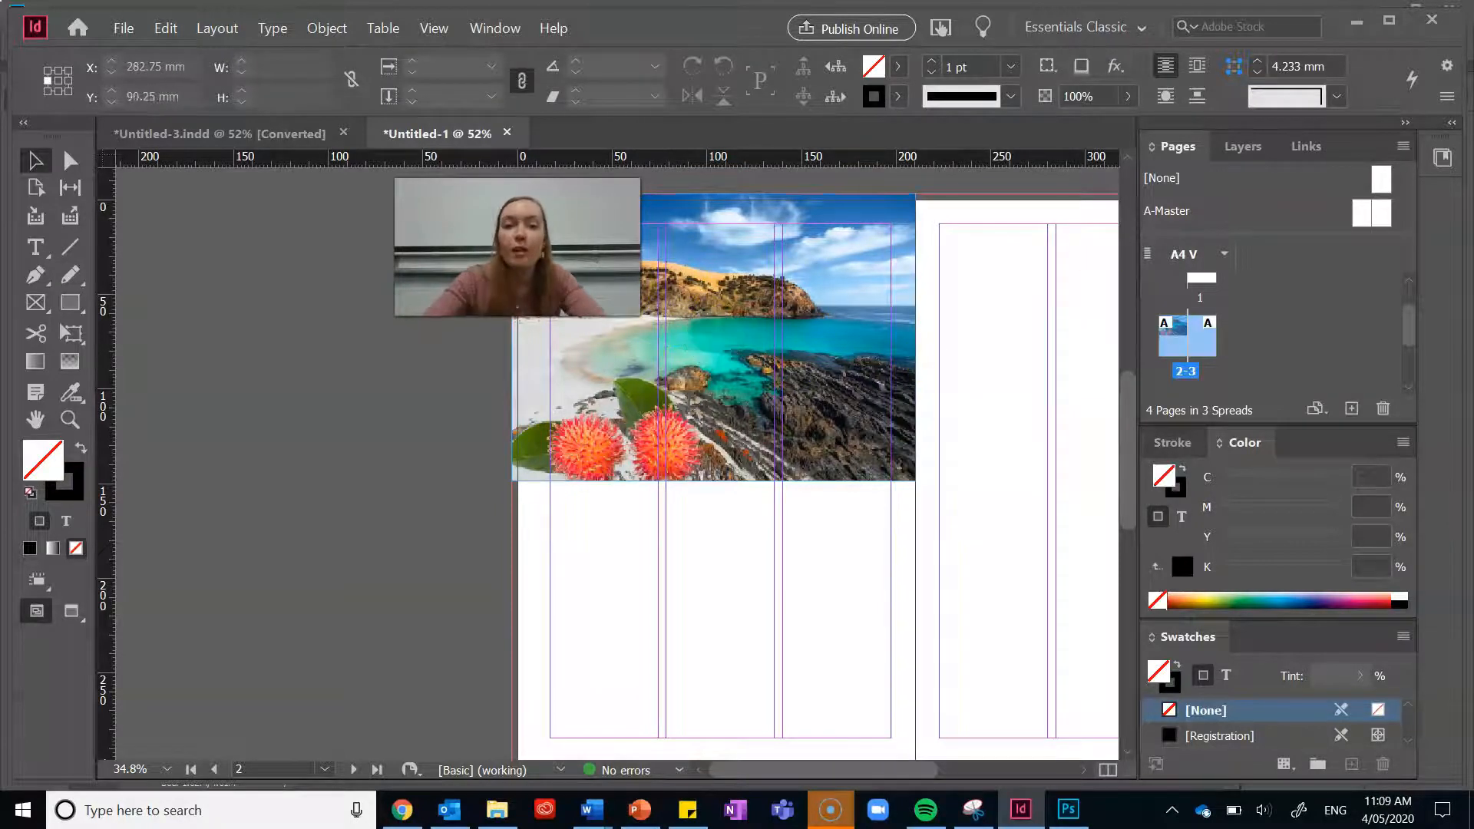
click(242, 136)
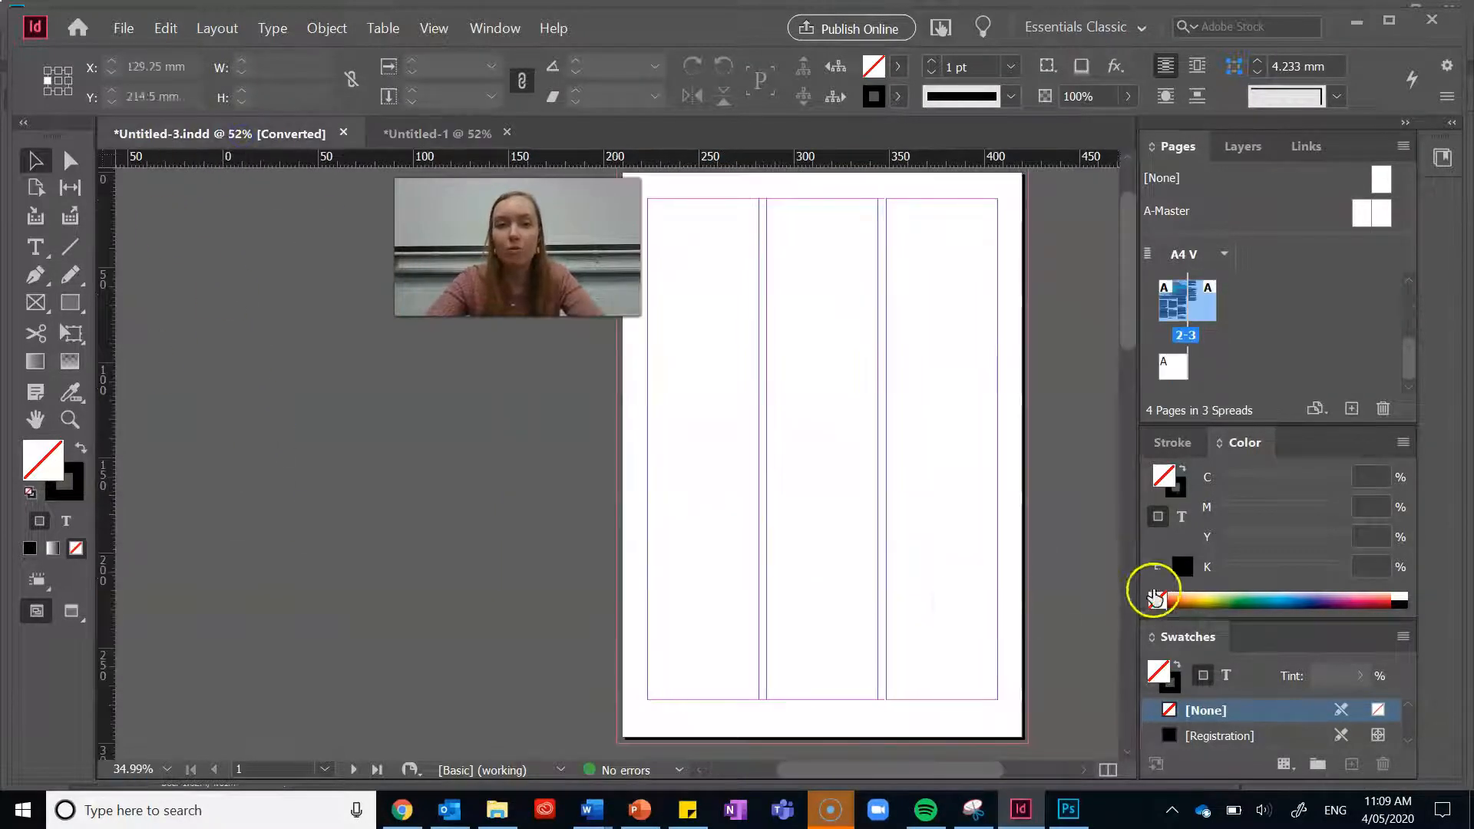
drag(1125, 254, 1129, 471)
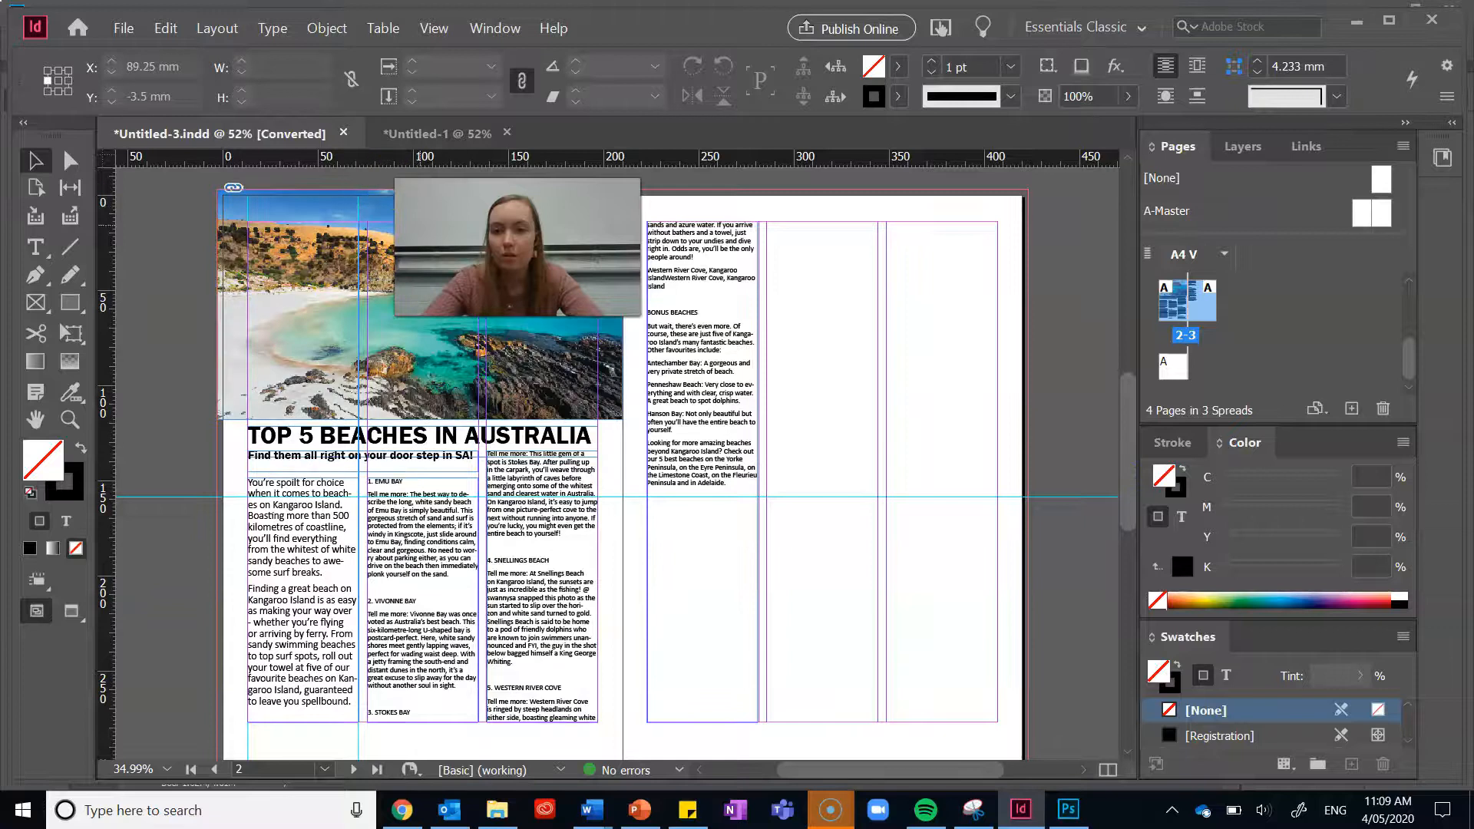
click(358, 315)
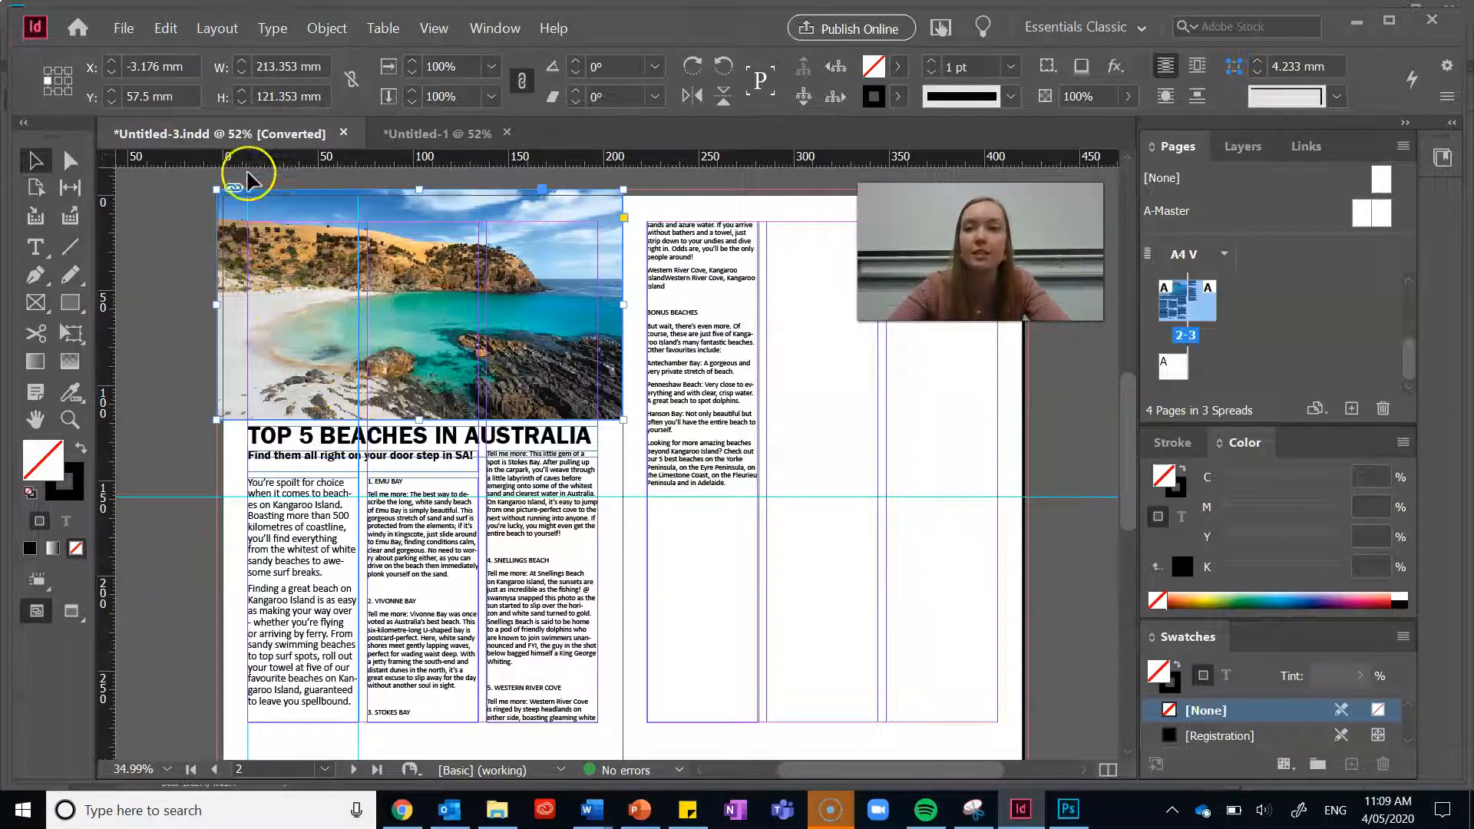
click(520, 436)
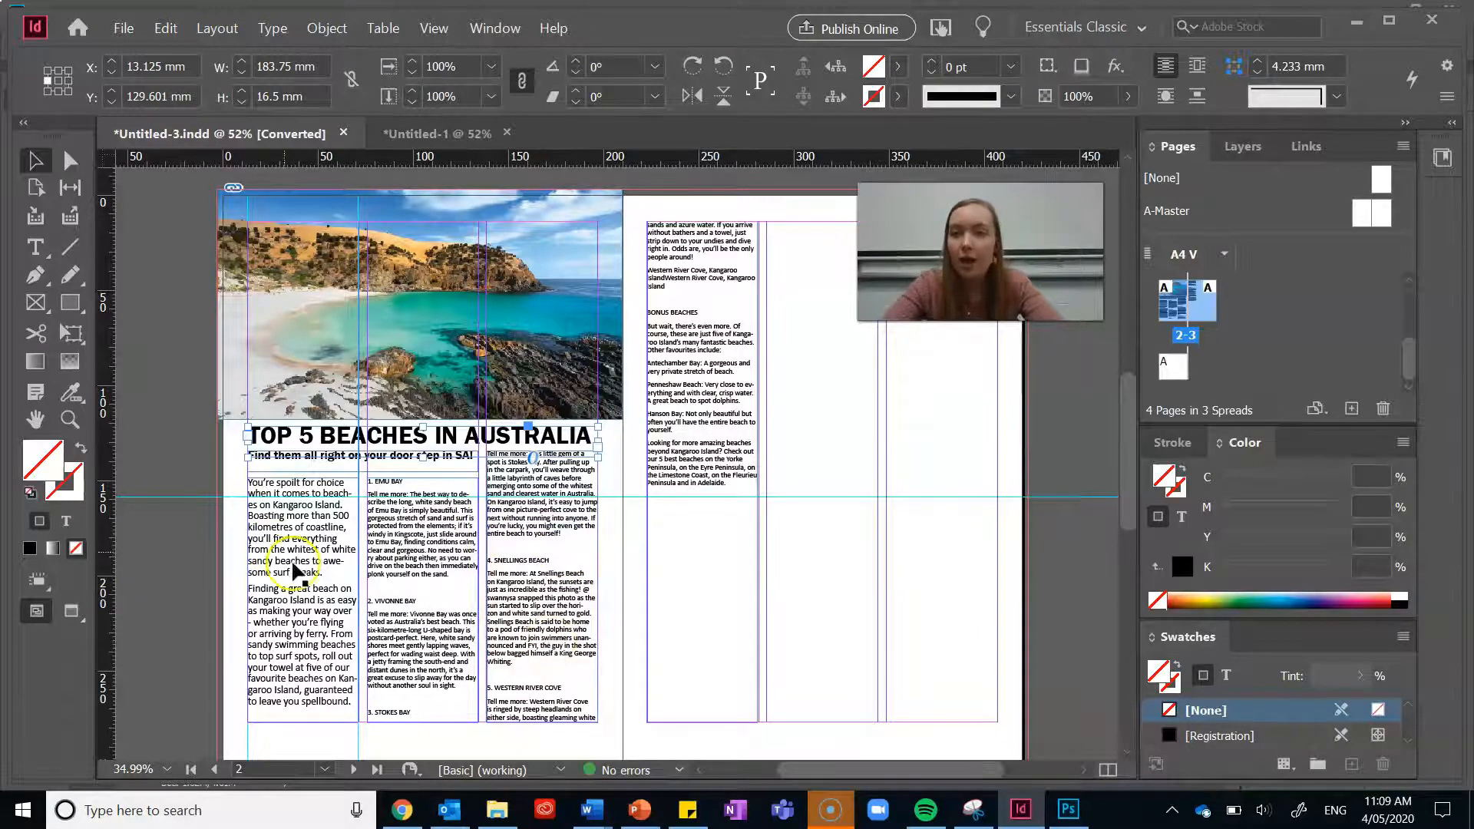
click(327, 678)
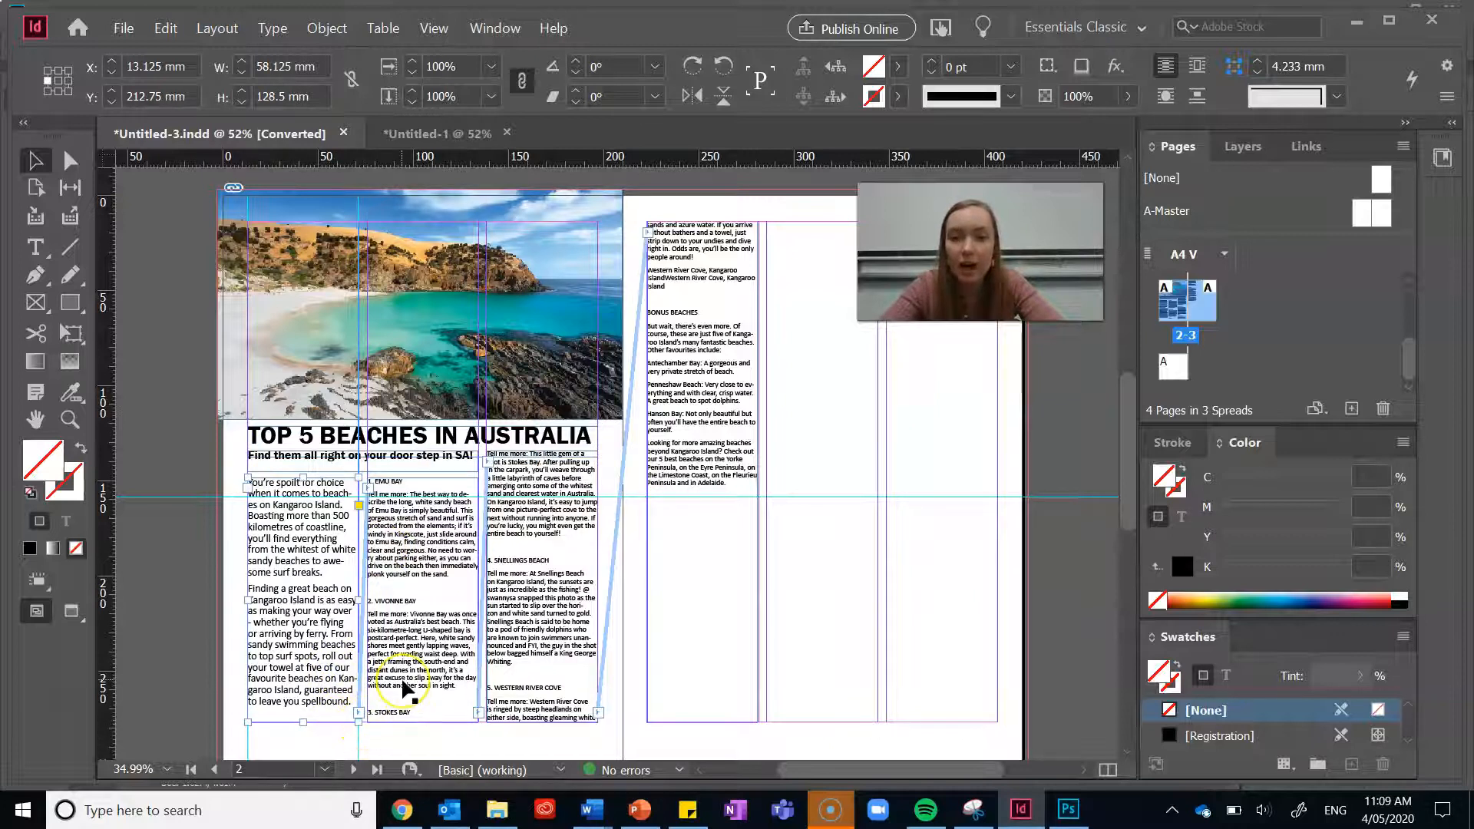
key(ctrl+equal)
key(ctrl+equal)
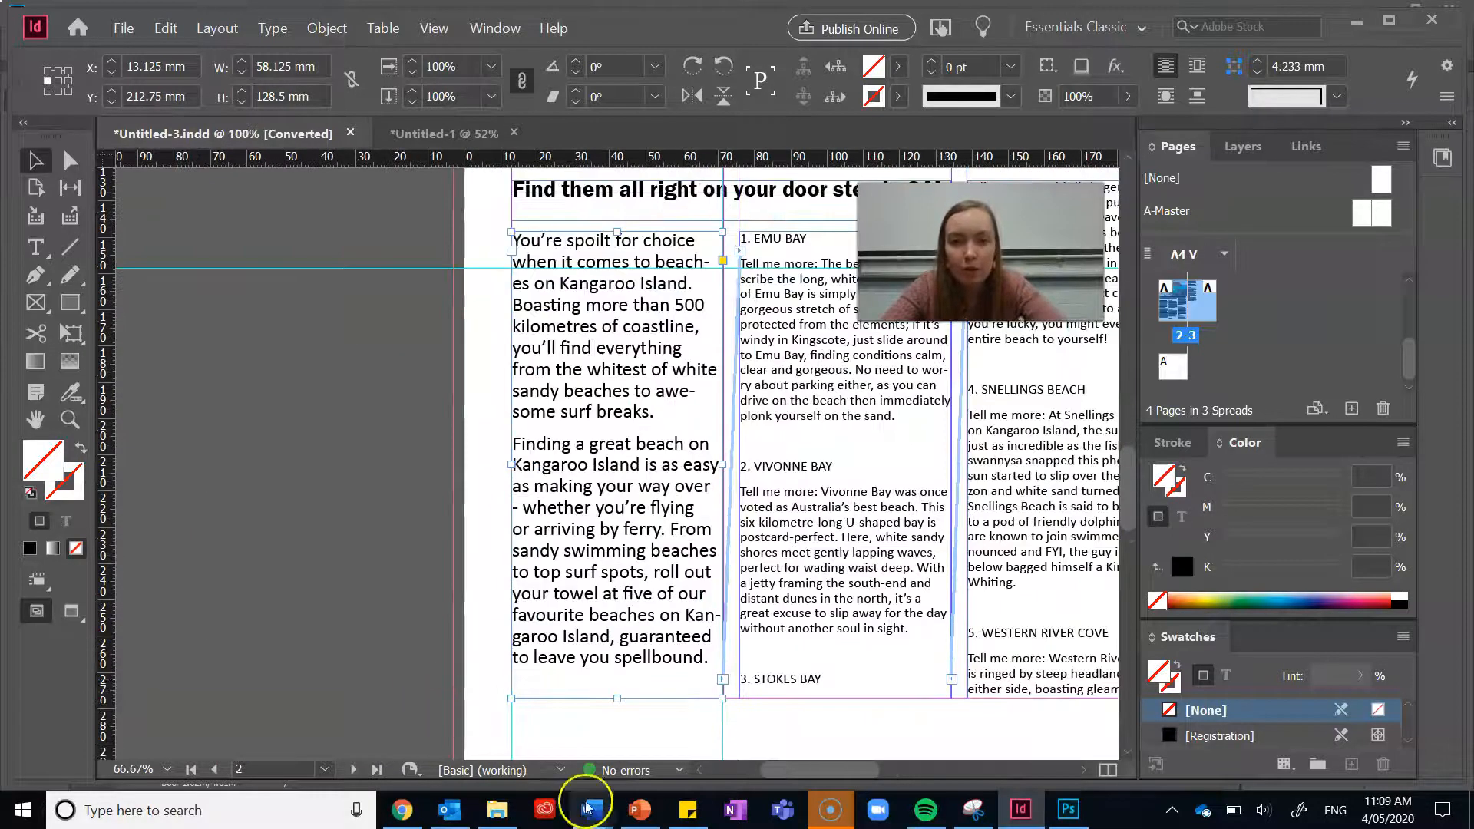
Try adding four blank lines before the paragraph starting "Finding a great beach" in the first column of page 2.
mouse_move(823, 770)
mouse_down()
mouse_move(873, 770)
mouse_move(851, 768)
mouse_up()
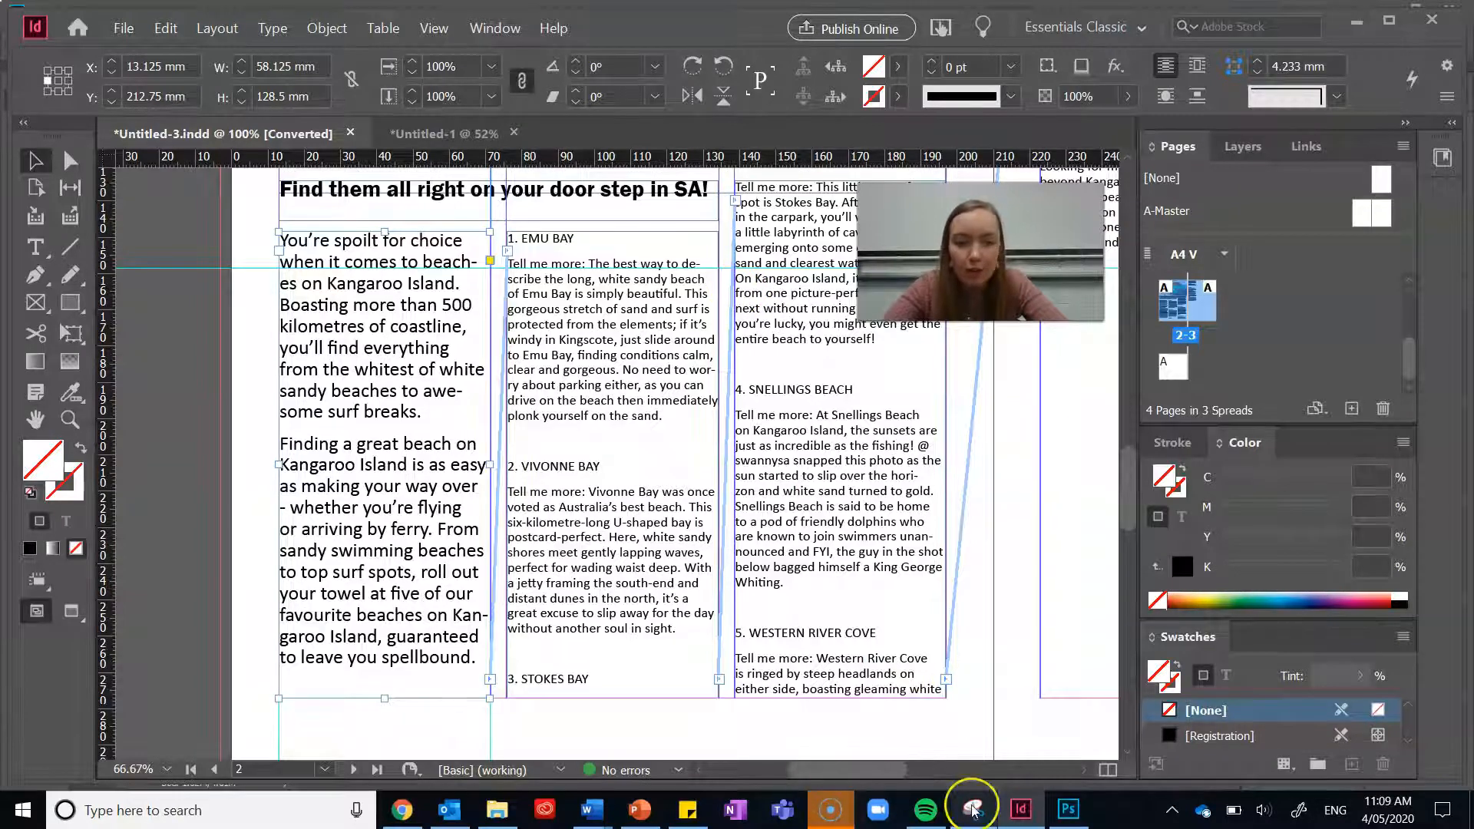
key(ctrl+0)
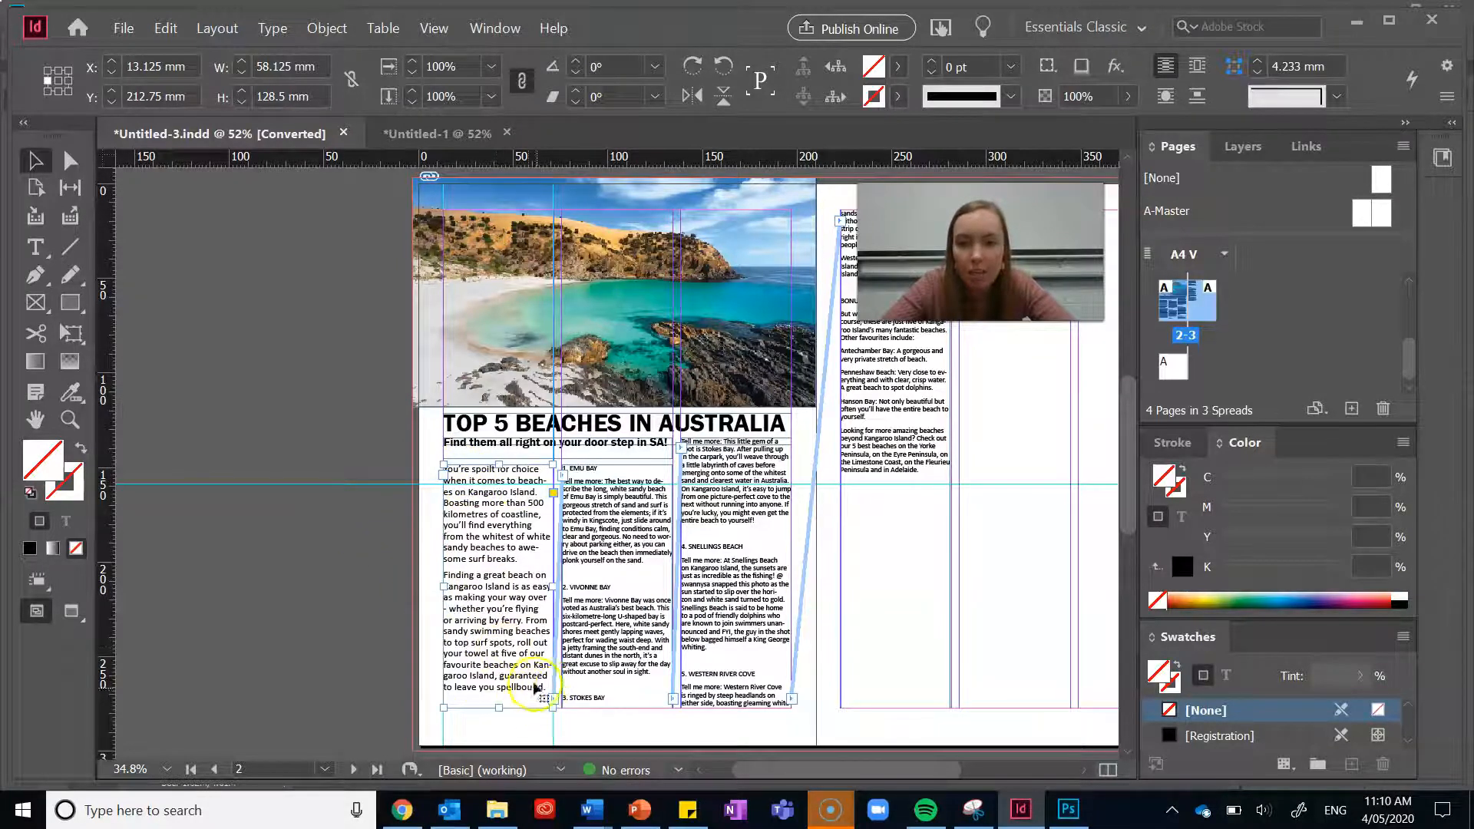
double_click(453, 574)
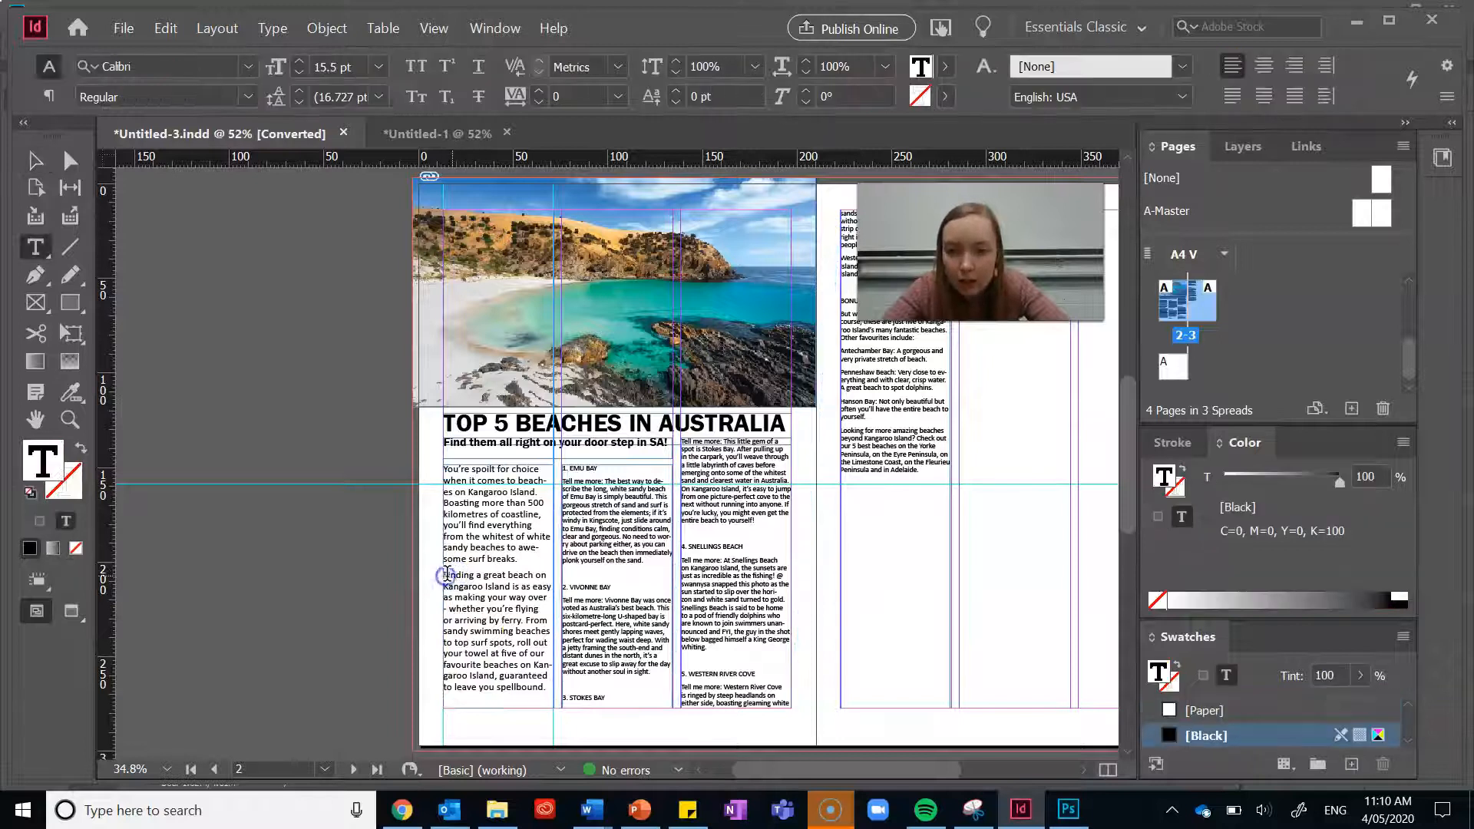
key(Return)
key(Return)
key(Return)
key(Return)
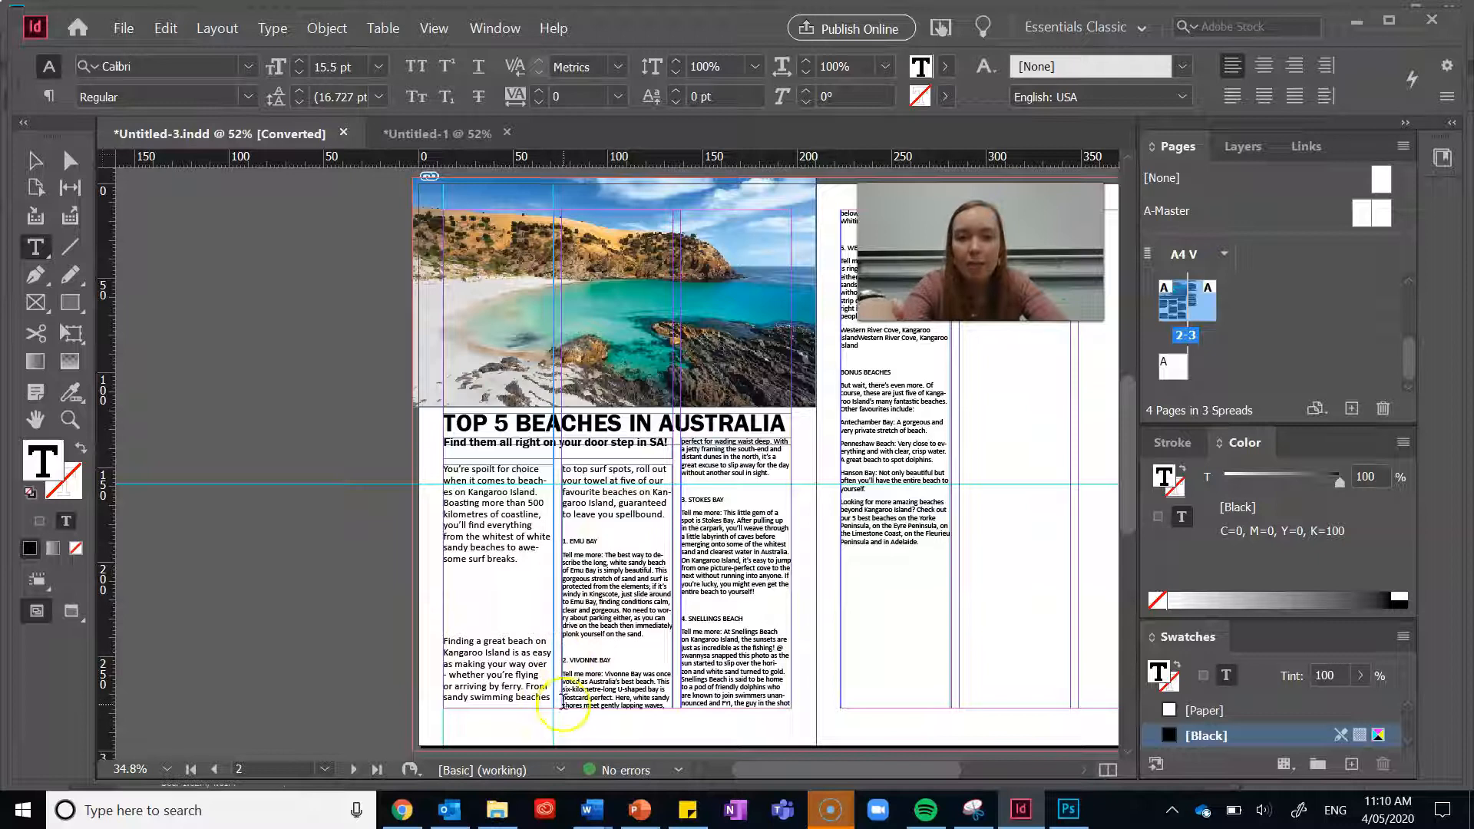
Undo the four blank lines added before the "Finding a great beach" paragraph.
click(621, 619)
key(ctrl+z)
key(ctrl+z)
key(ctrl+z)
key(ctrl+z)
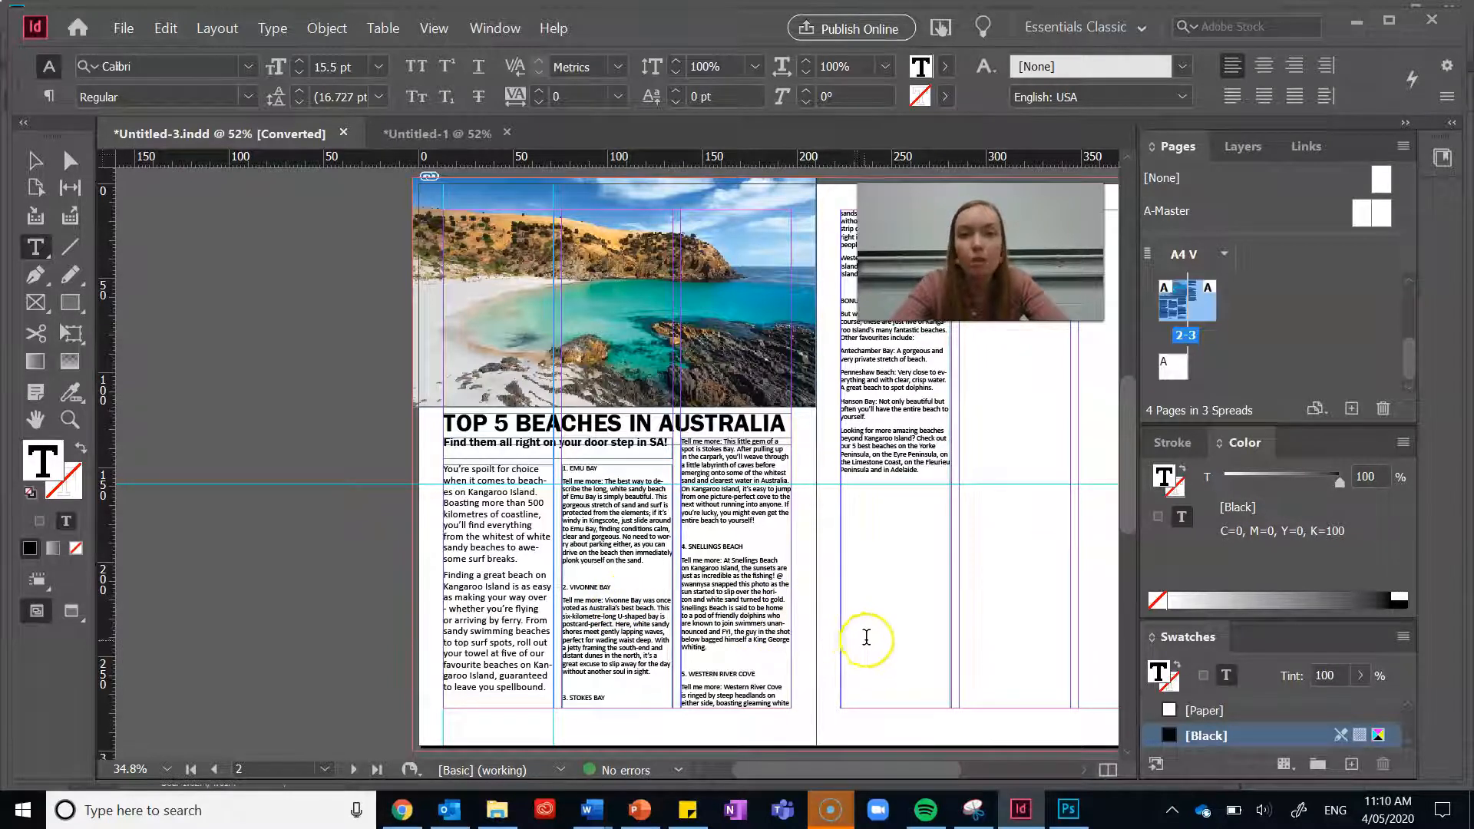
Switch to the Untitled-1 document and draw three text frames, each about 57.3 × 114.3 mm, in the page 2 columns below the beach image.
click(390, 135)
scroll(906, 636, down, 1)
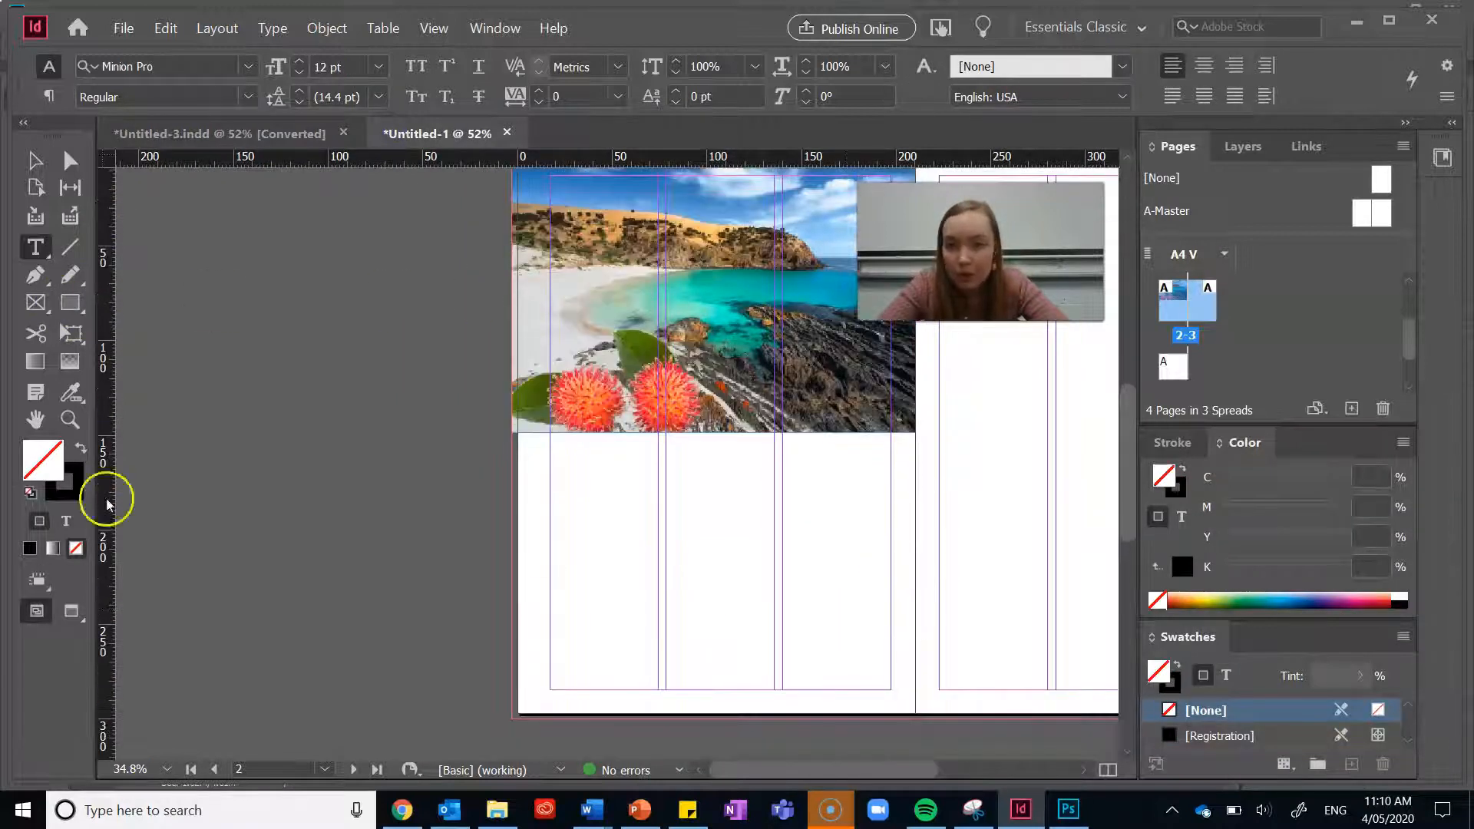
click(36, 247)
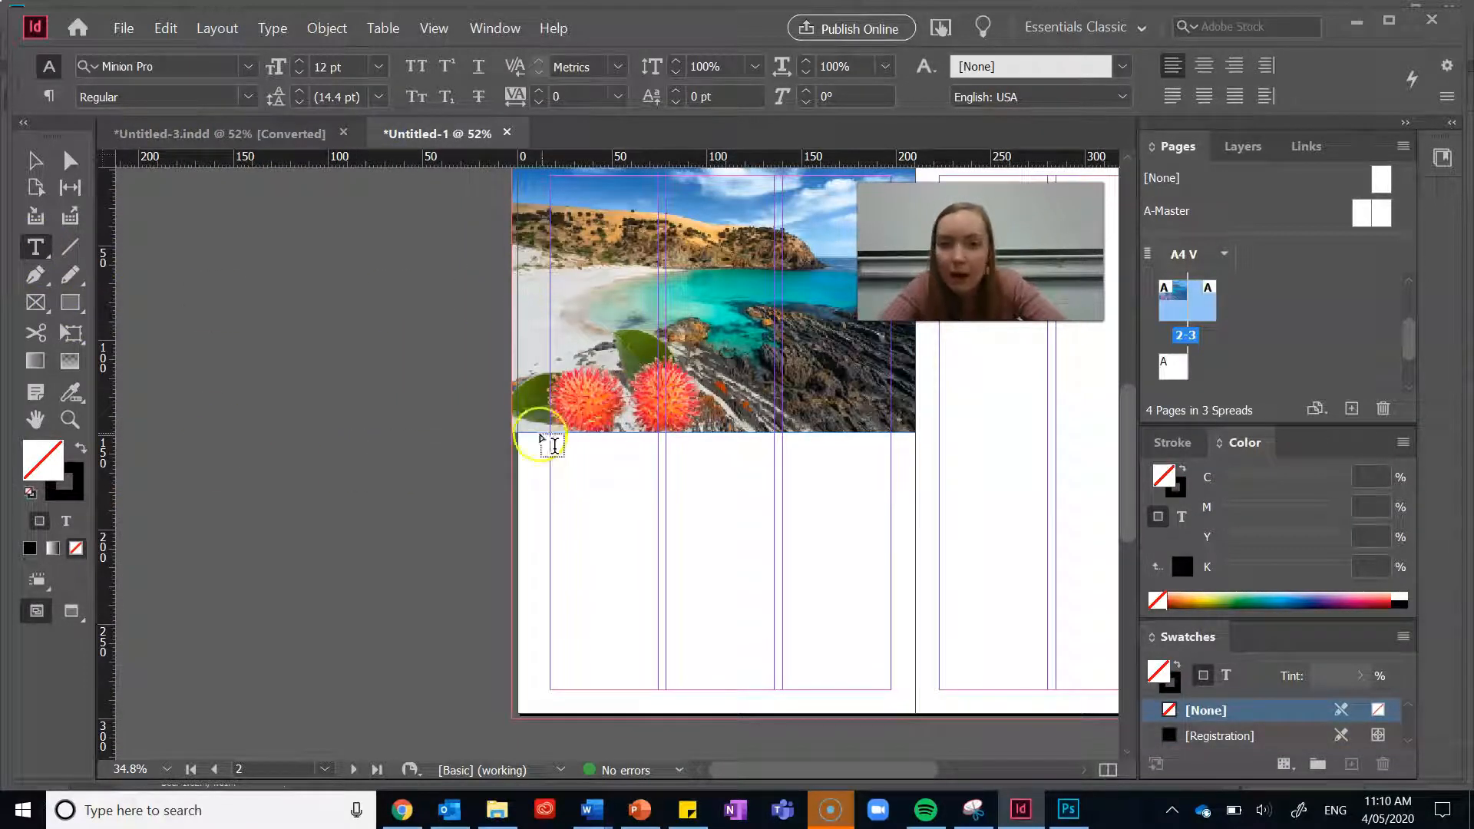
drag(550, 474, 658, 691)
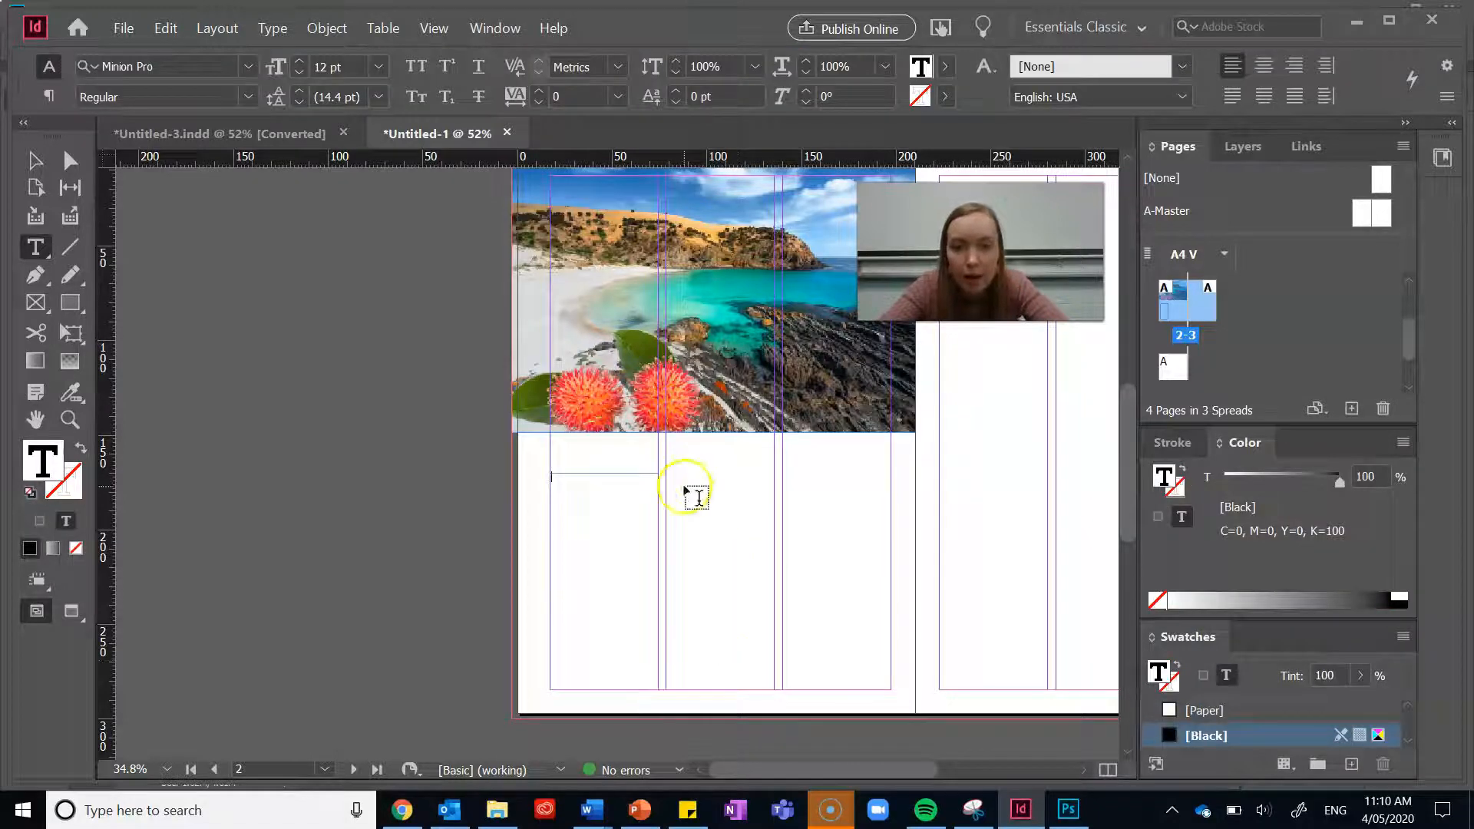
drag(669, 477, 775, 688)
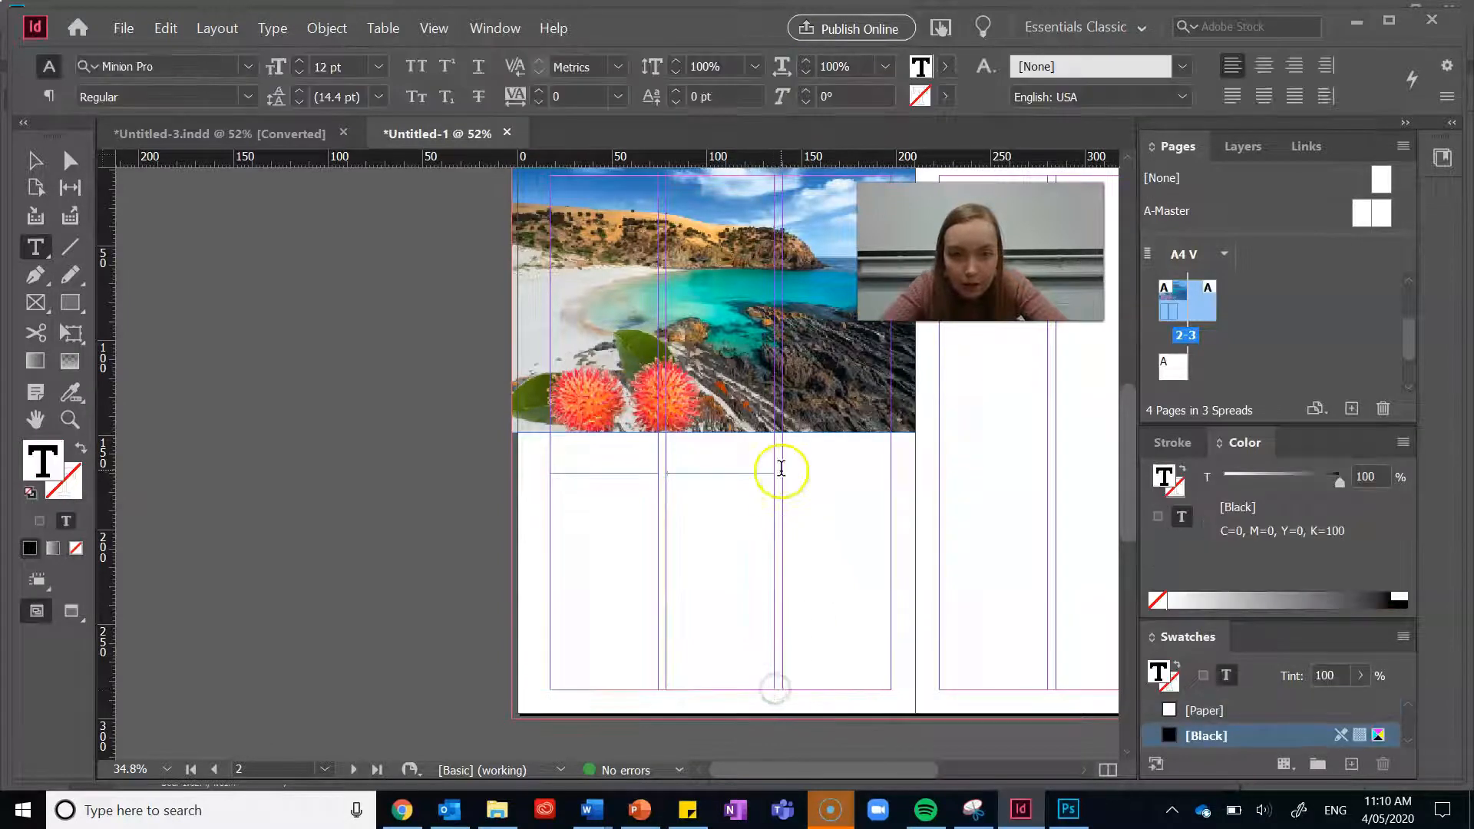
drag(784, 476, 891, 688)
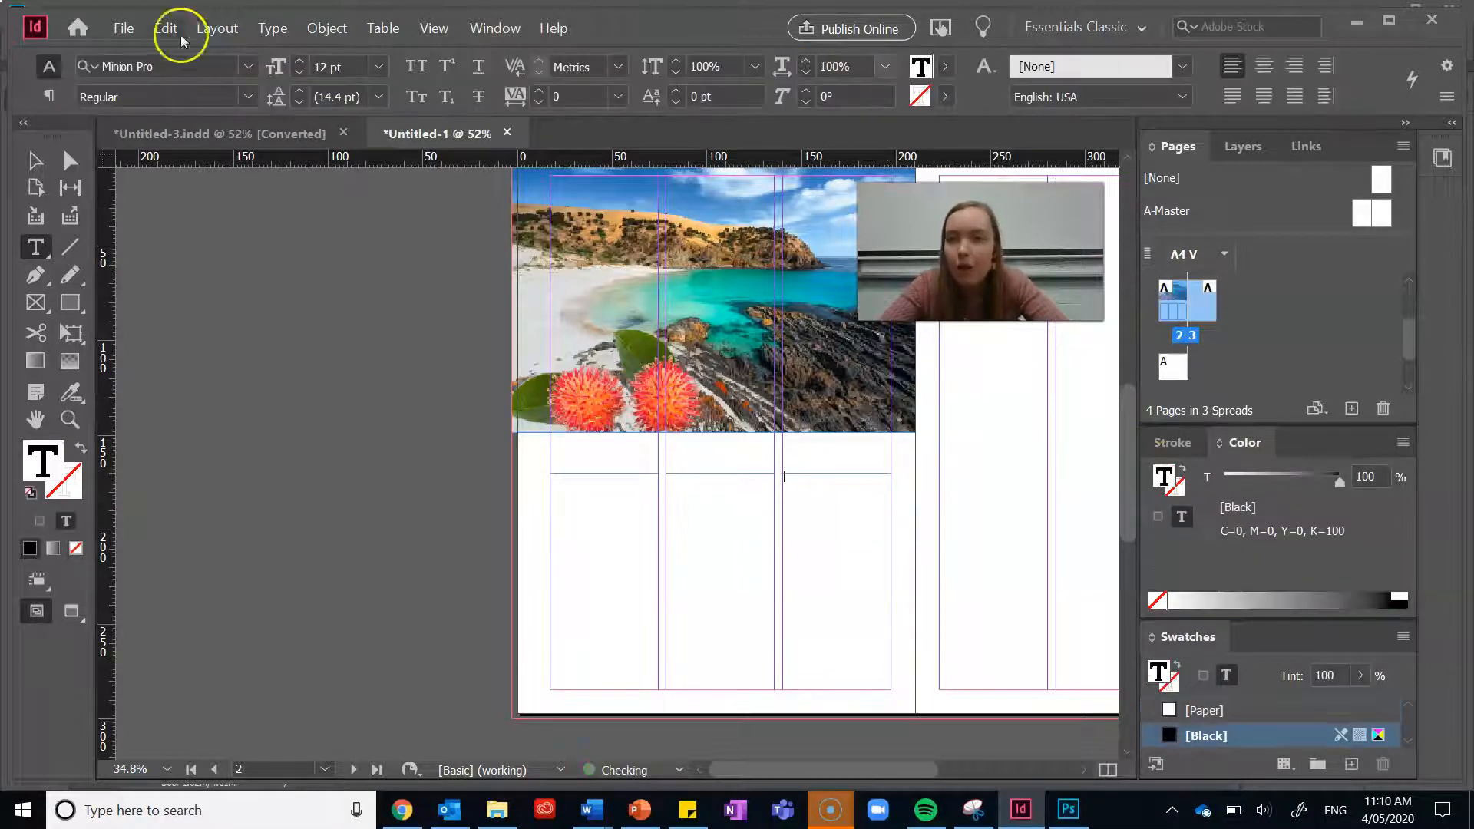
Place the Word document "Article - Best Beaches on Kangaroo Island" into the first column's text frame on page 2.
click(48, 171)
click(626, 540)
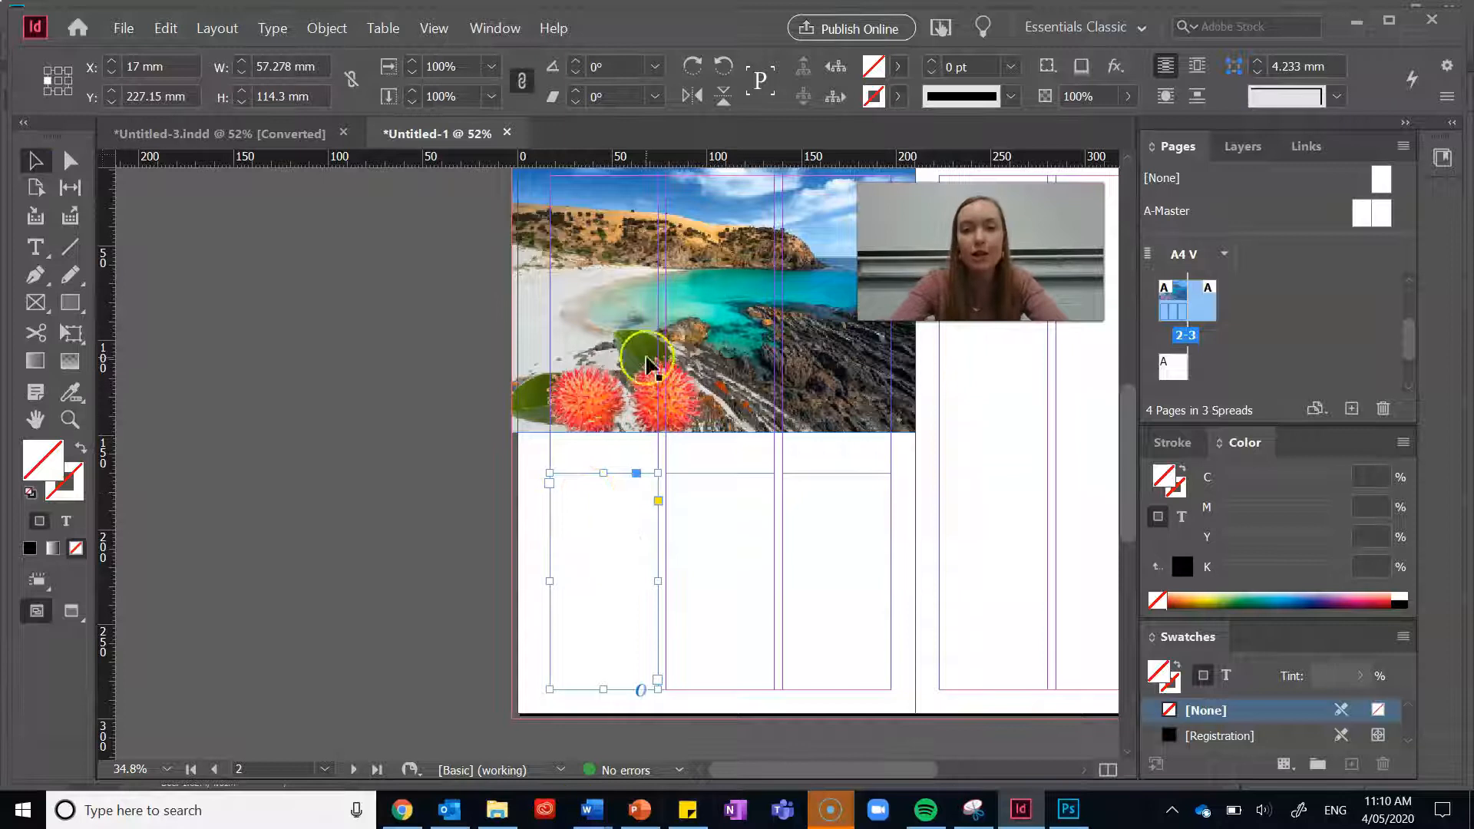
click(125, 29)
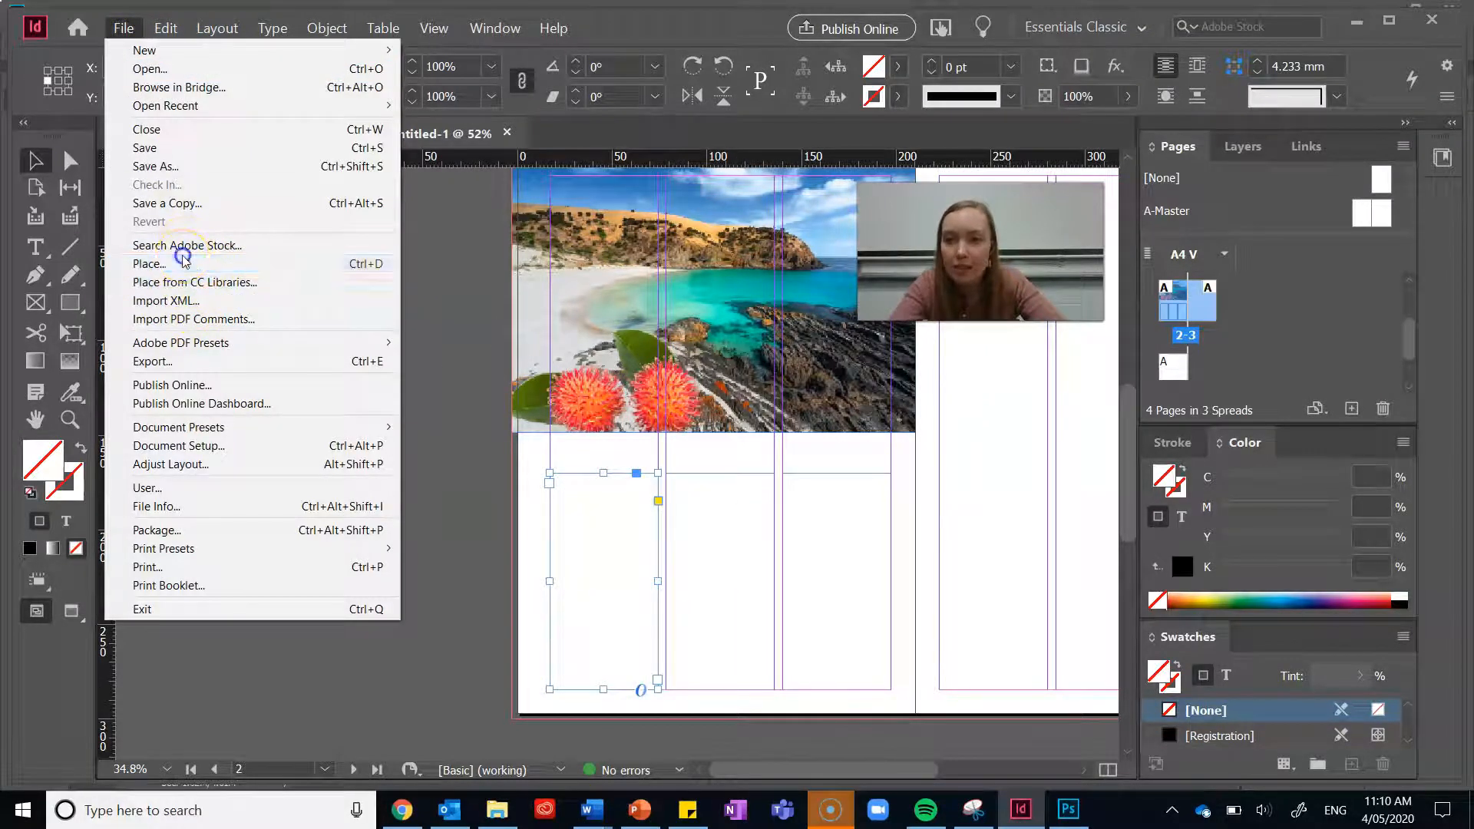
click(150, 264)
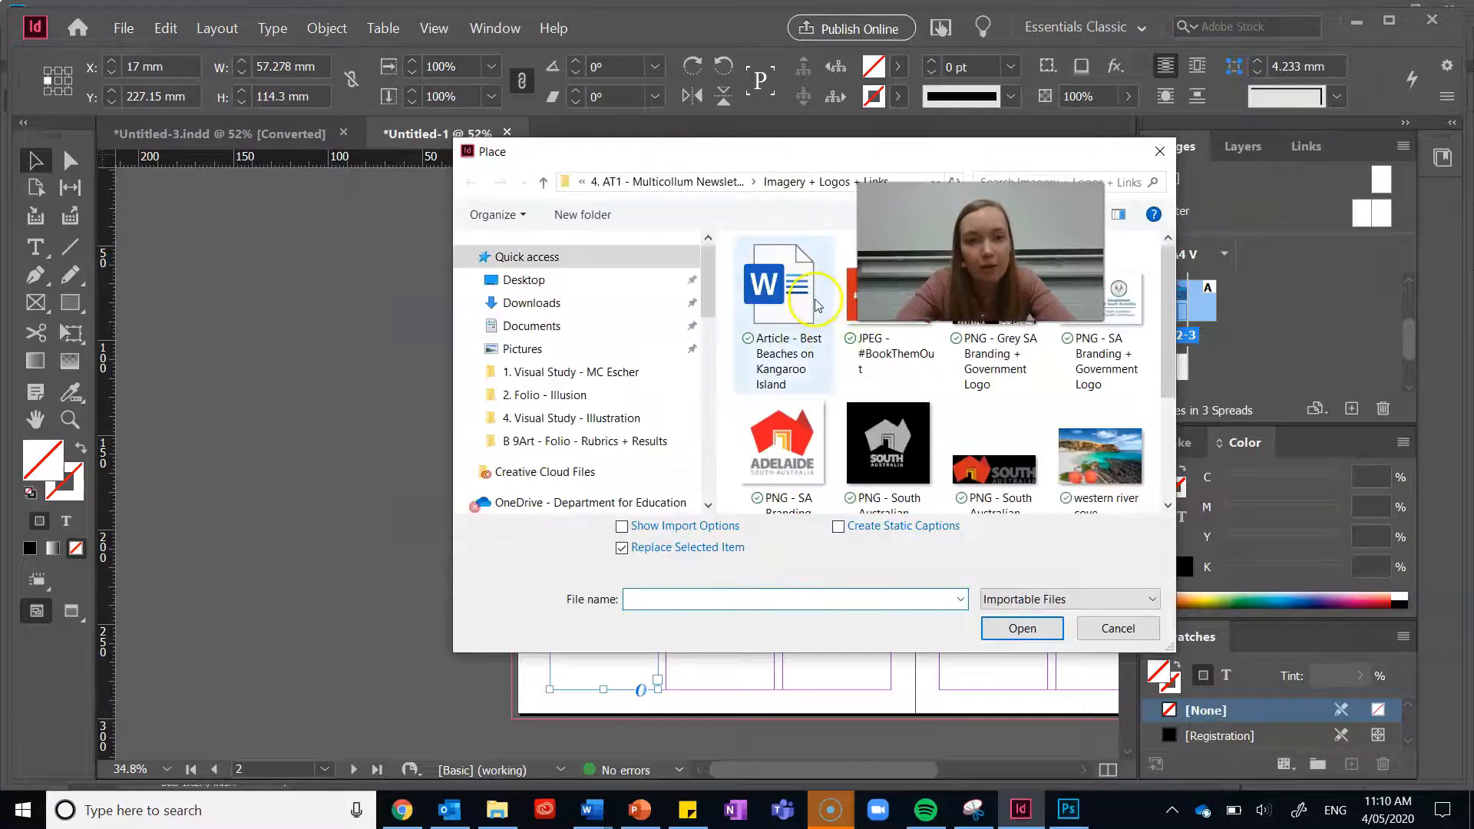
click(808, 297)
click(1024, 630)
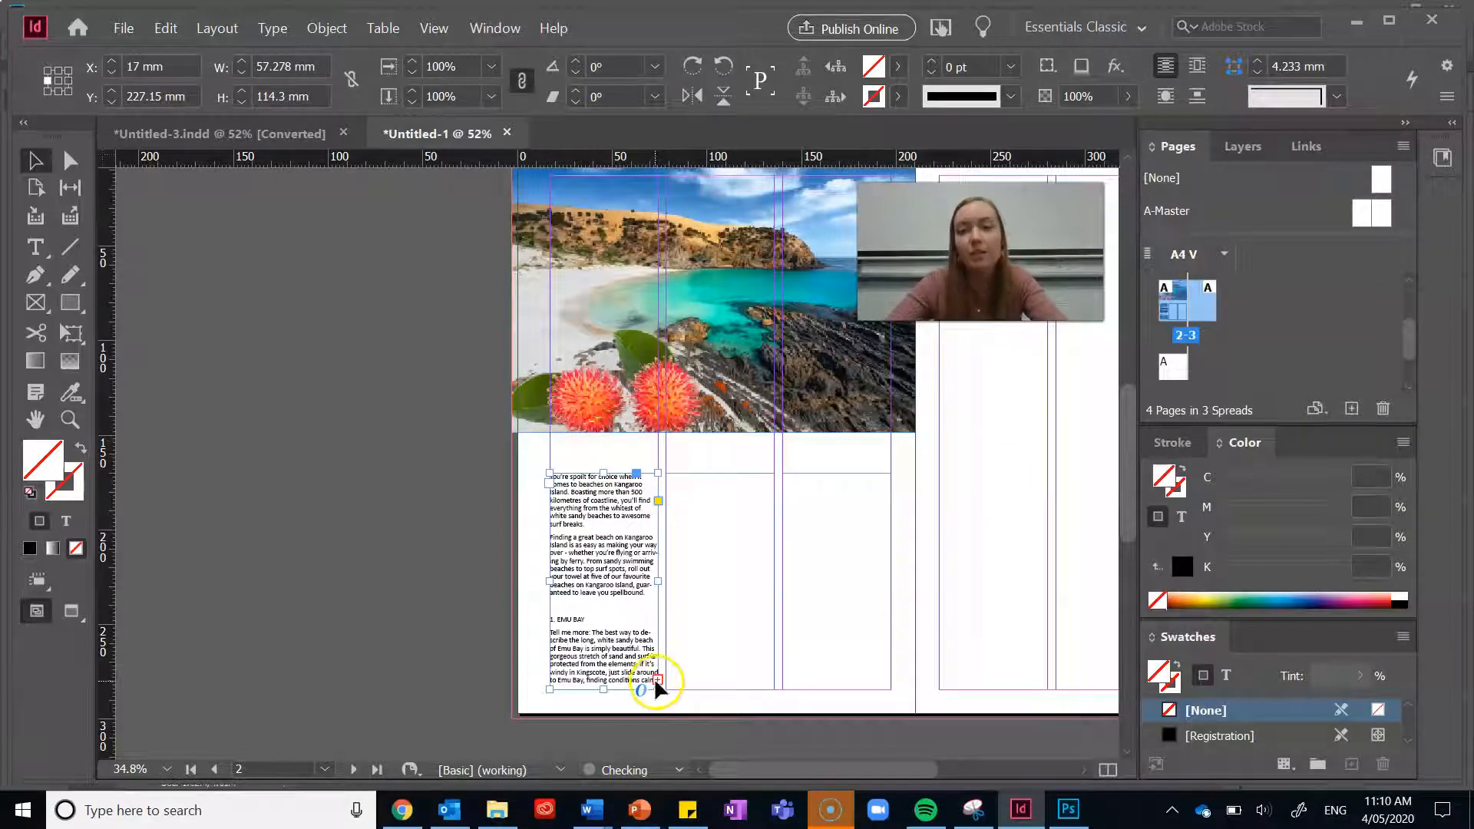
Link the overset text of the first column's frame into the second column's text frame on page 2.
key(ctrl+1)
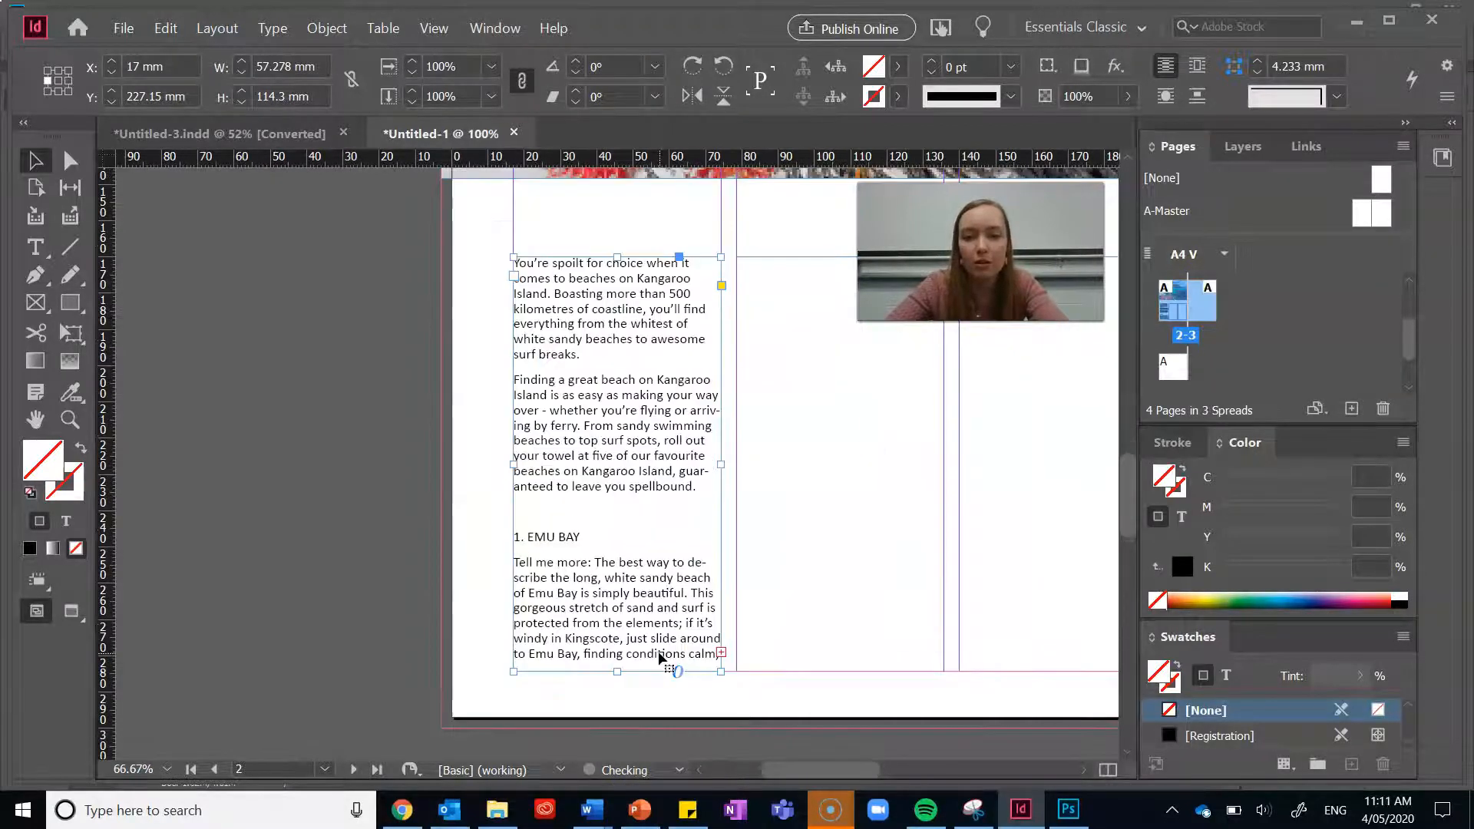
key(ctrl+equal)
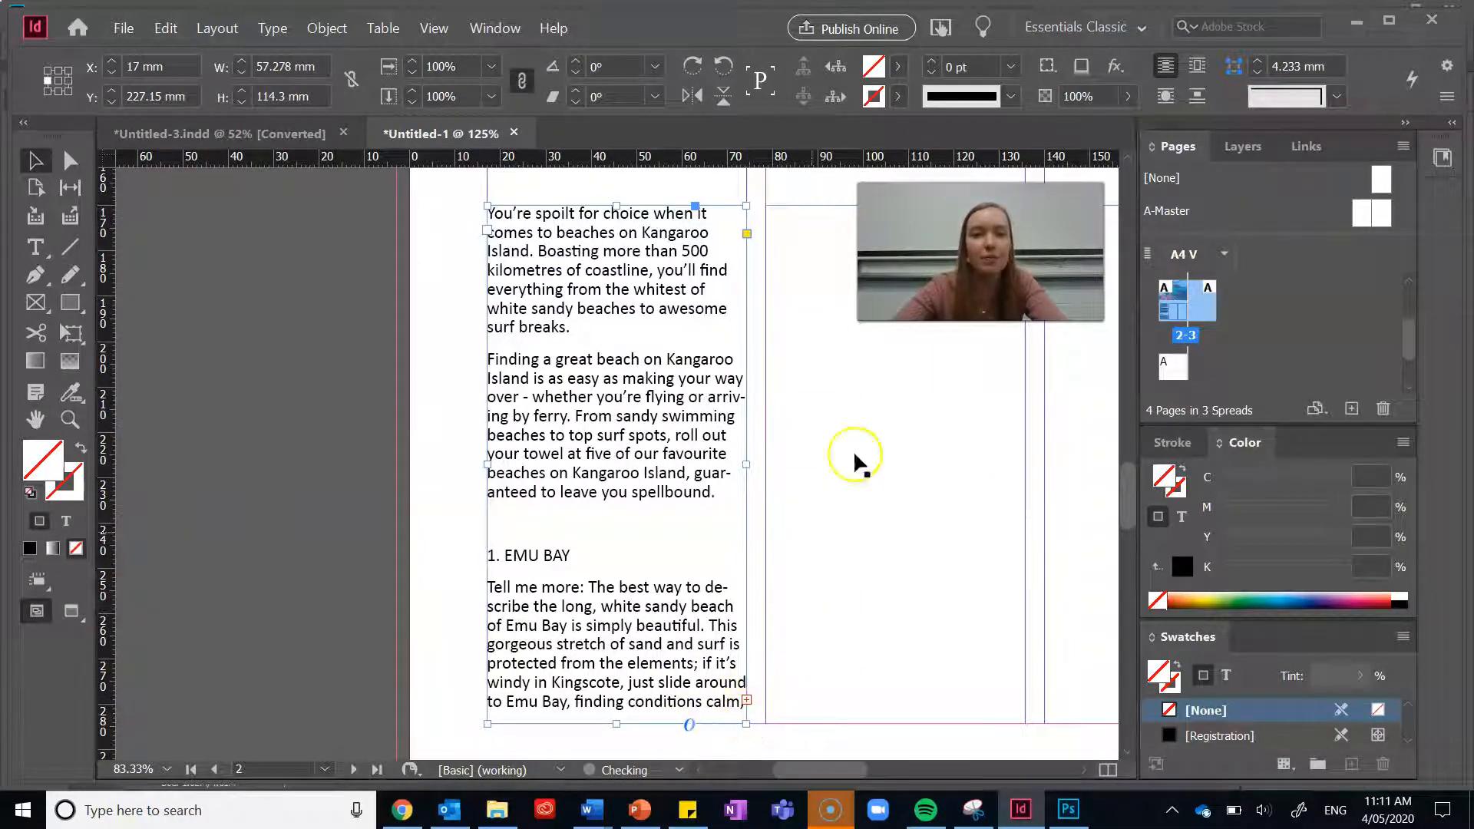
click(746, 700)
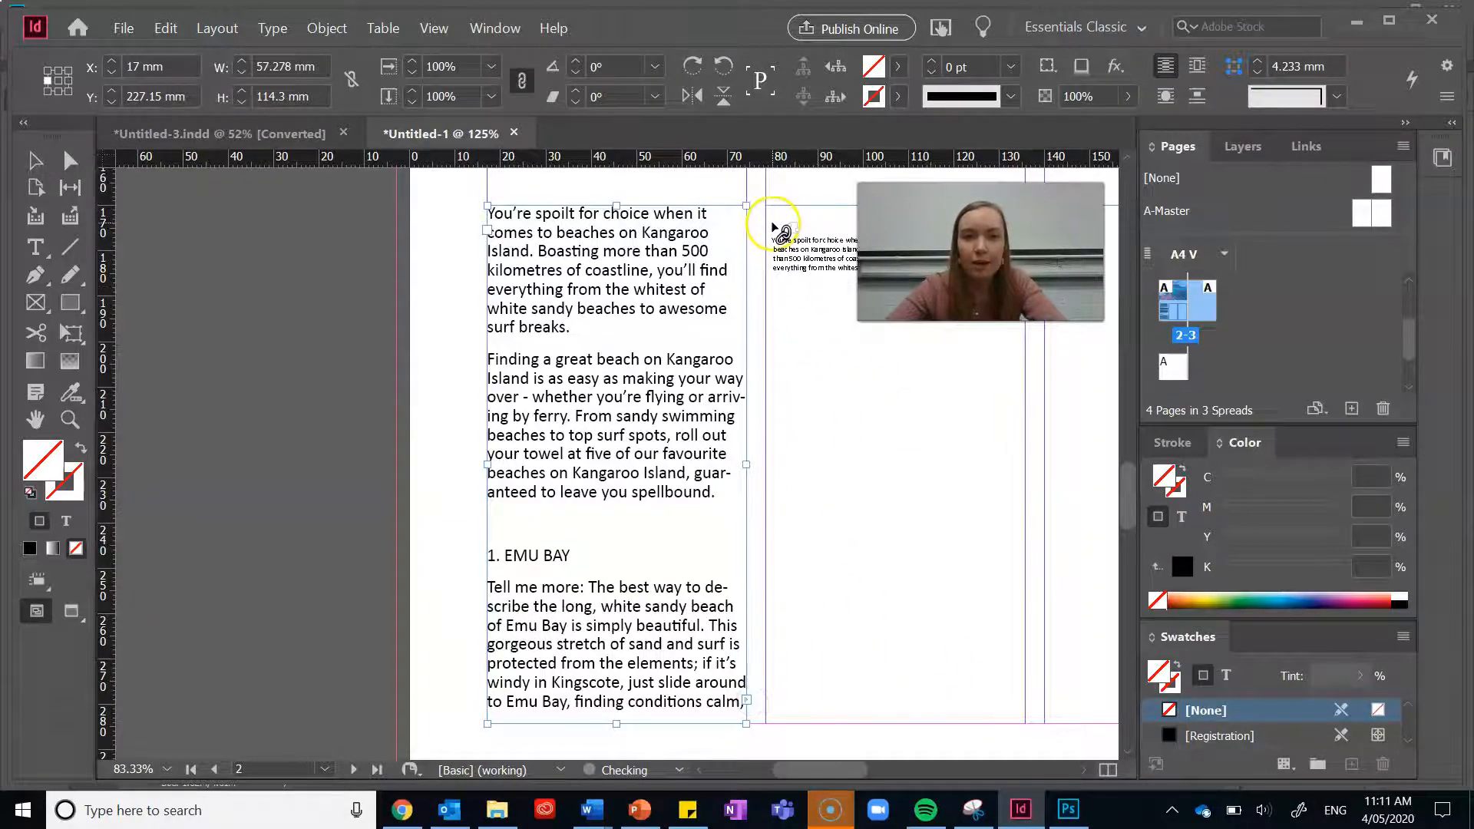
click(774, 228)
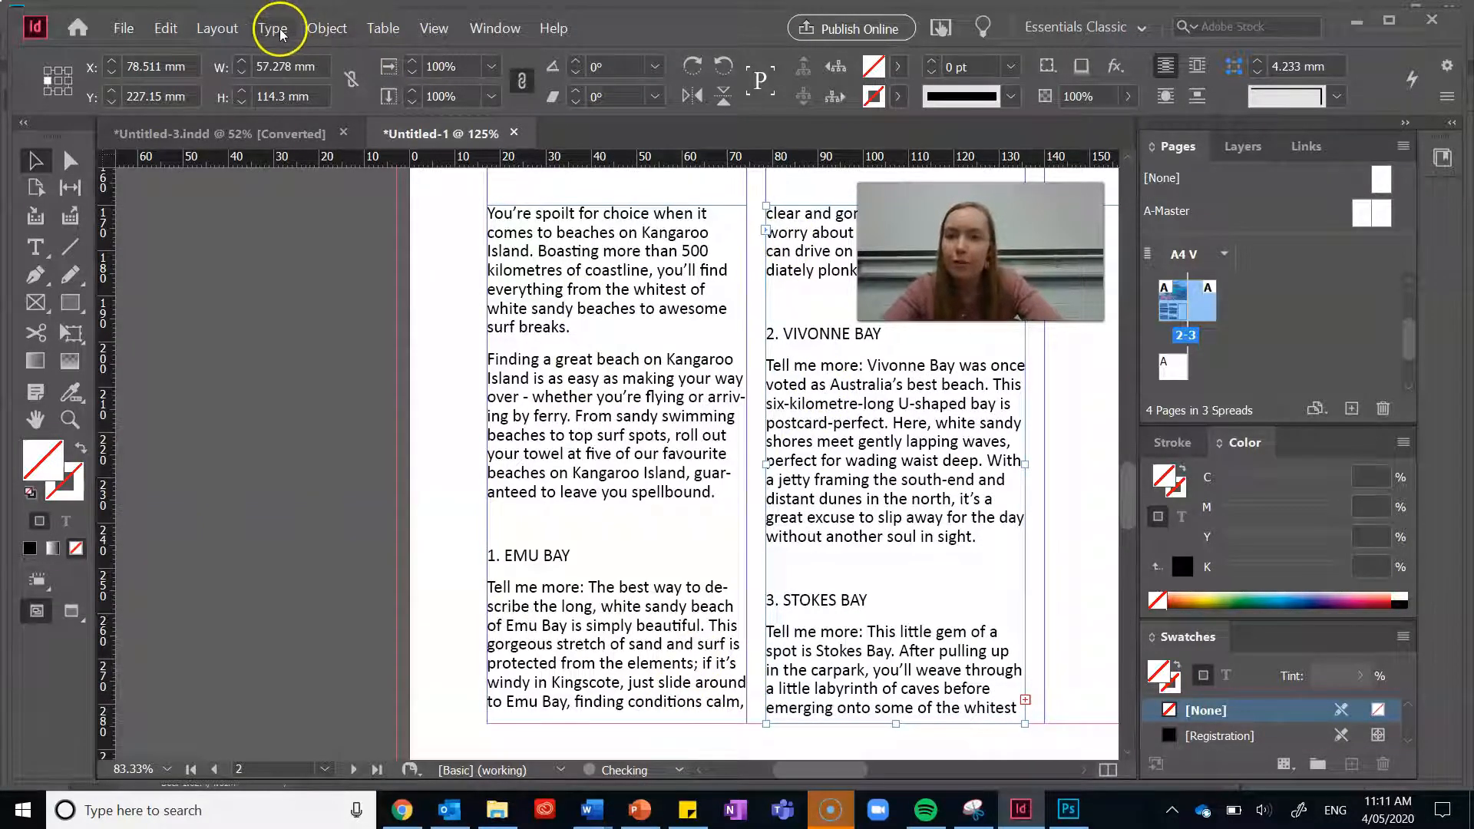
Show the text threads between the linked frames.
click(434, 29)
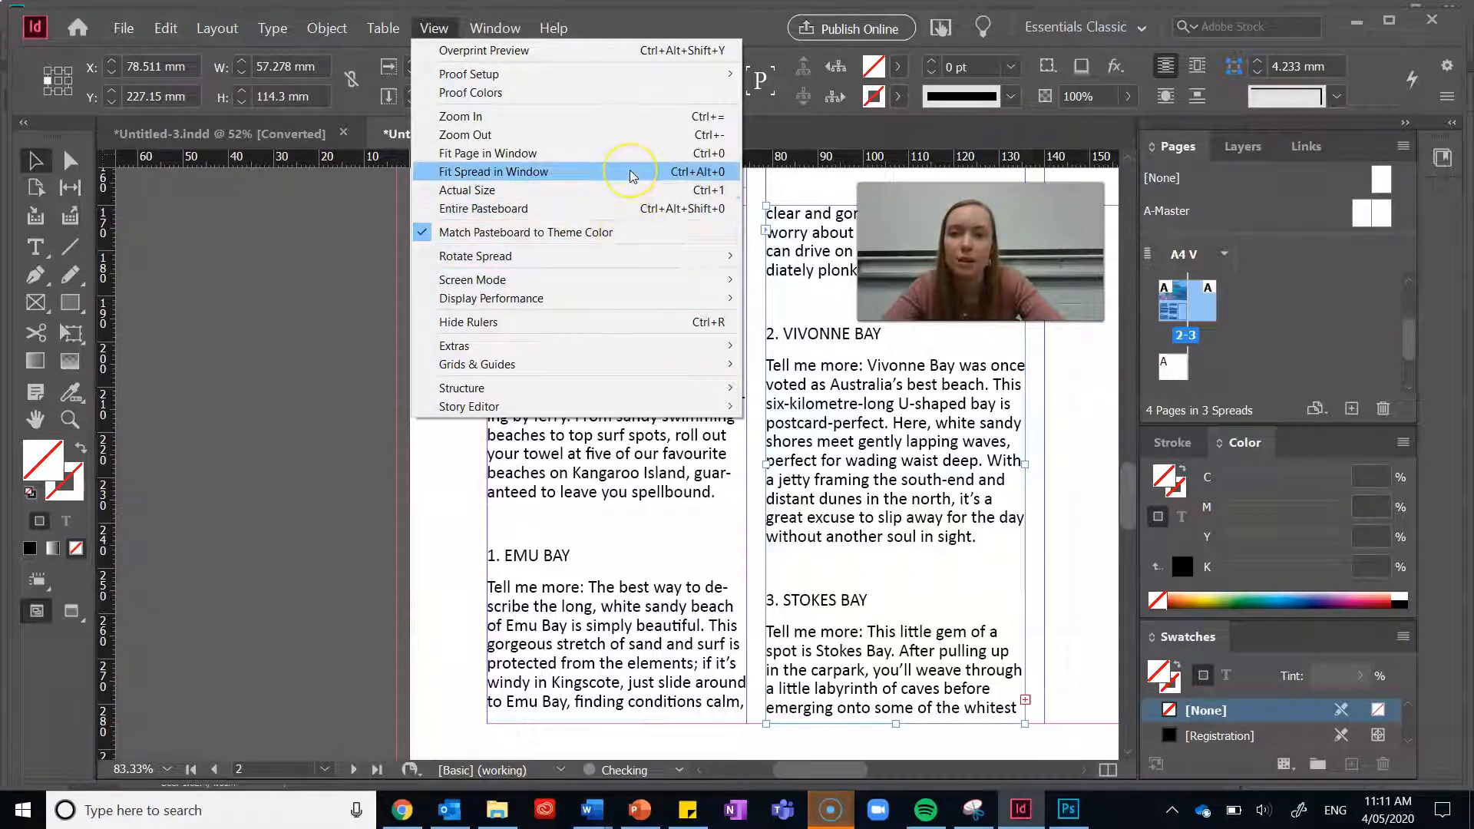
mouse_move(644, 346)
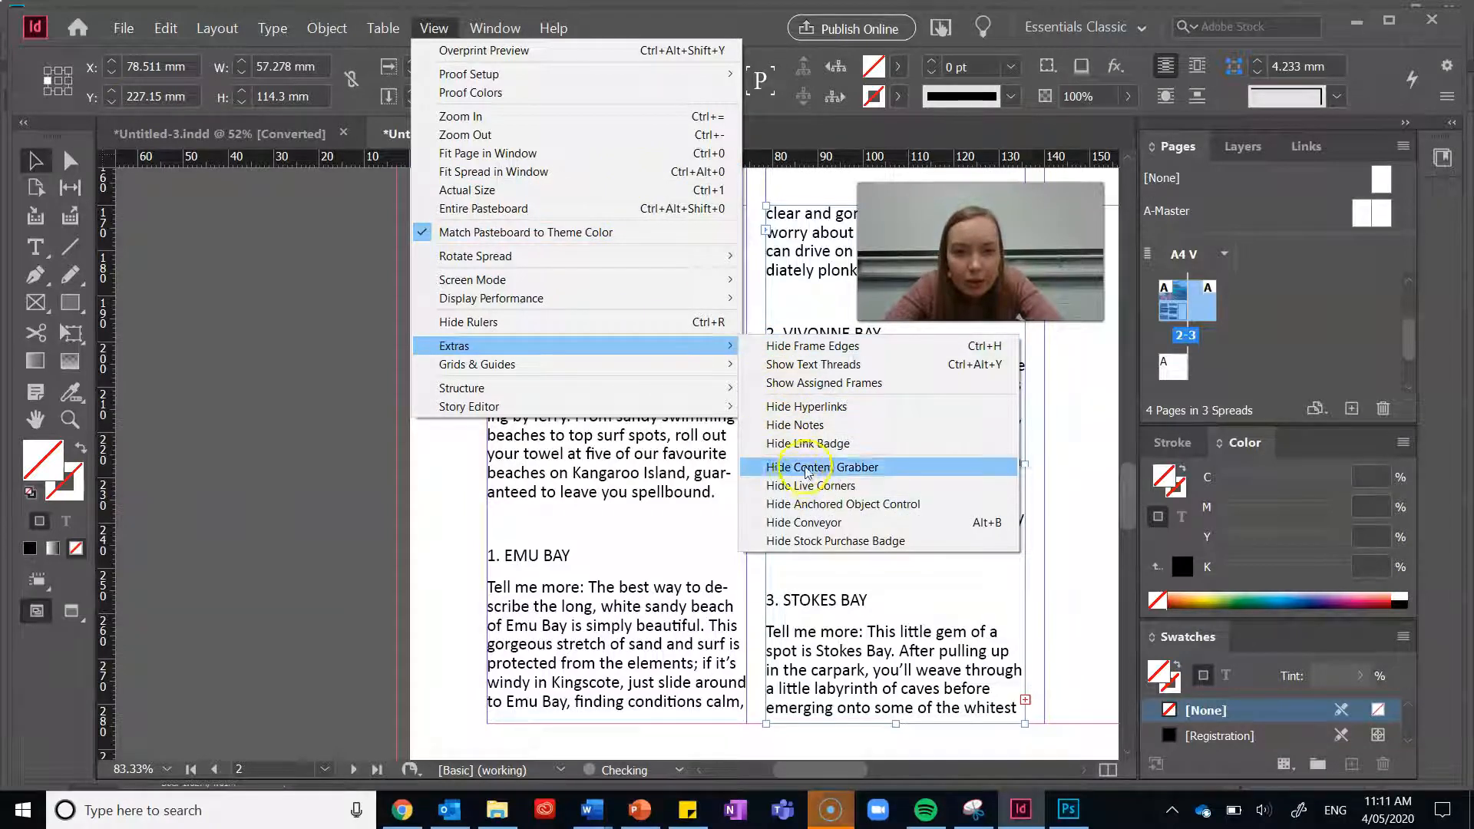
click(825, 364)
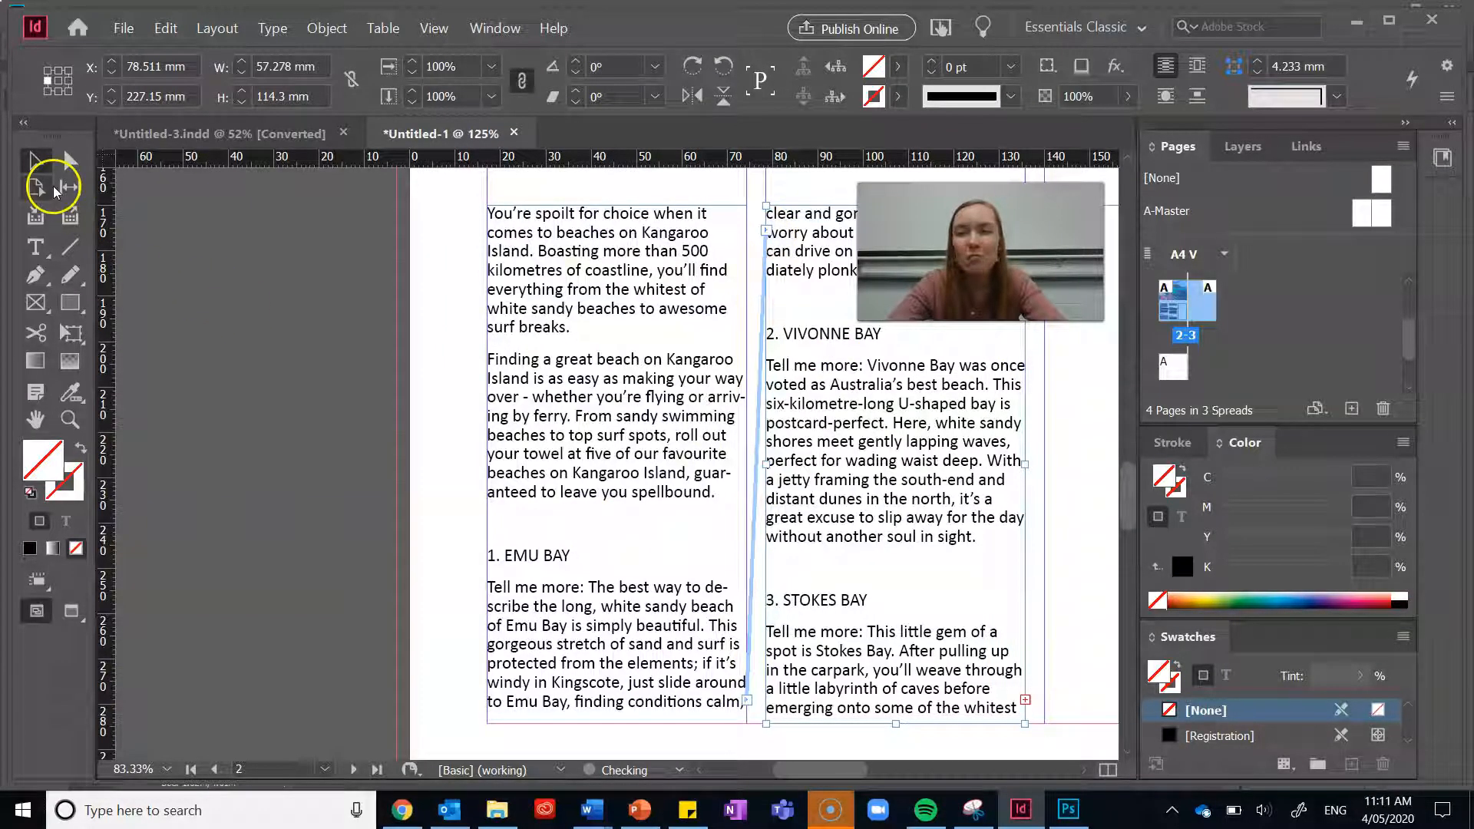
Try adding three blank lines at the "1. EMU BAY" heading in the first column to test the text flow.
click(46, 237)
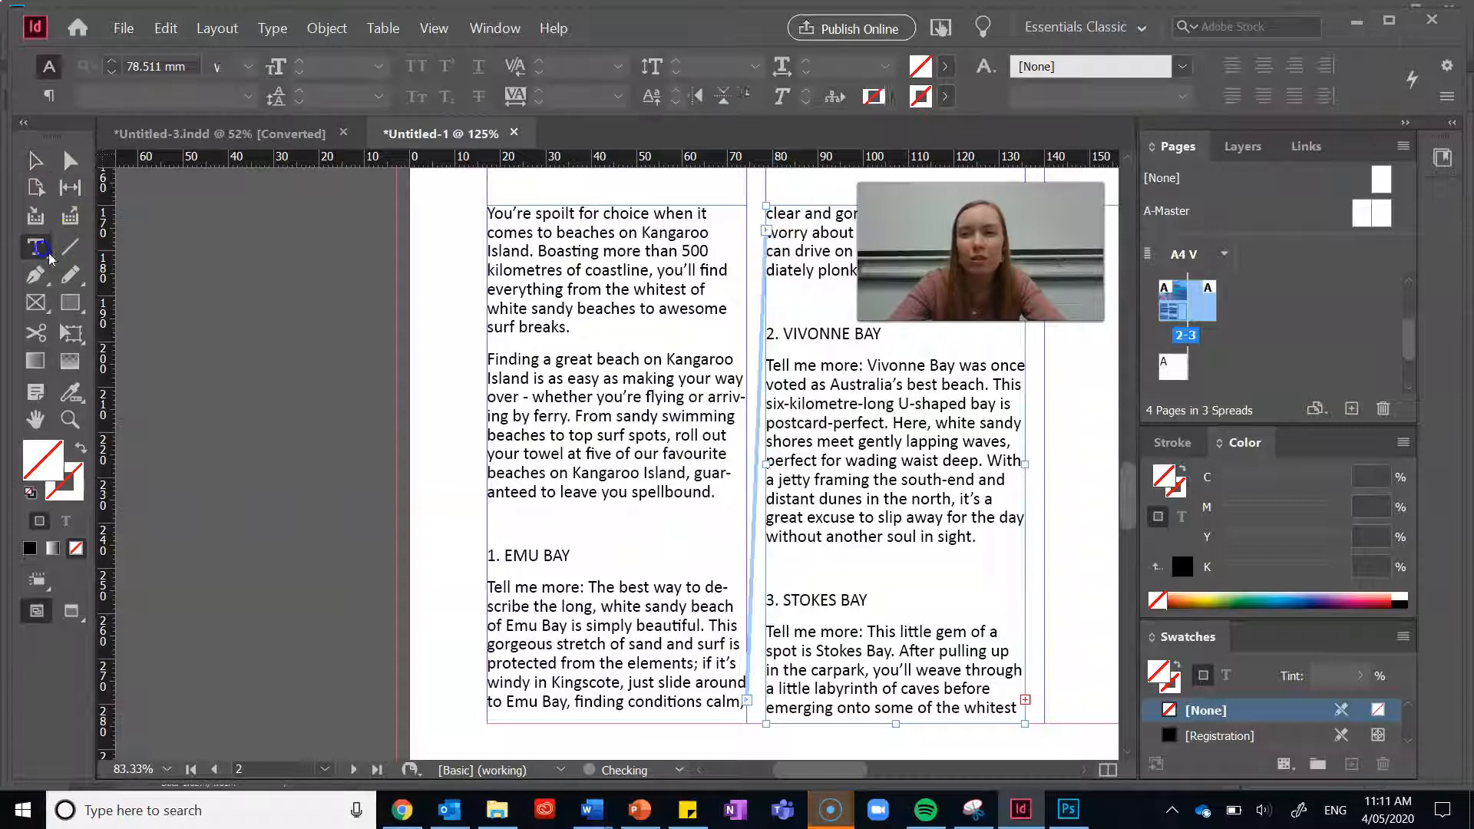
click(492, 553)
key(Return)
key(Return)
key(Return)
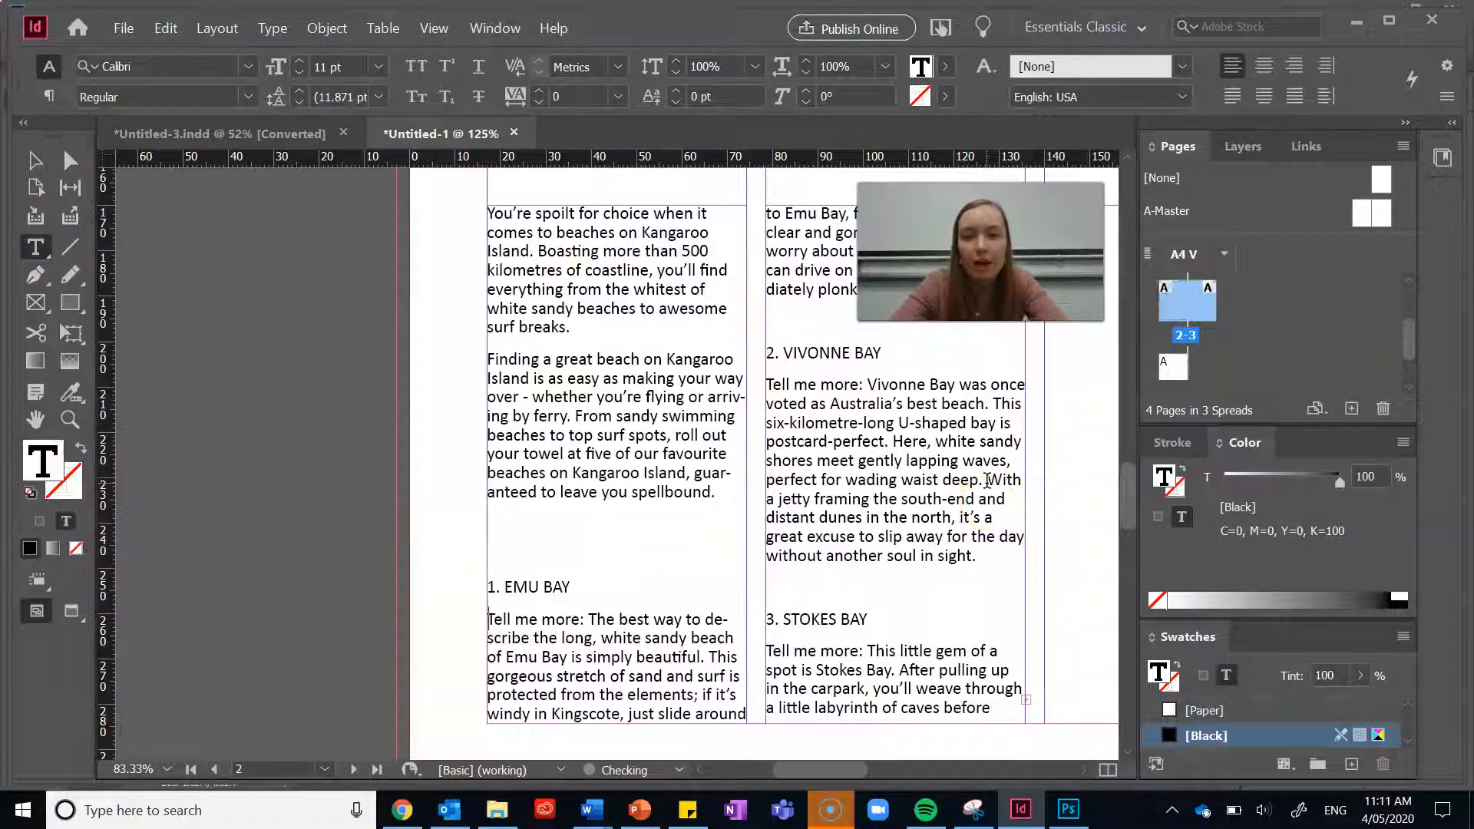
Remove the three blank lines added at the "1. EMU BAY" heading.
key(BackSpace)
key(BackSpace)
key(BackSpace)
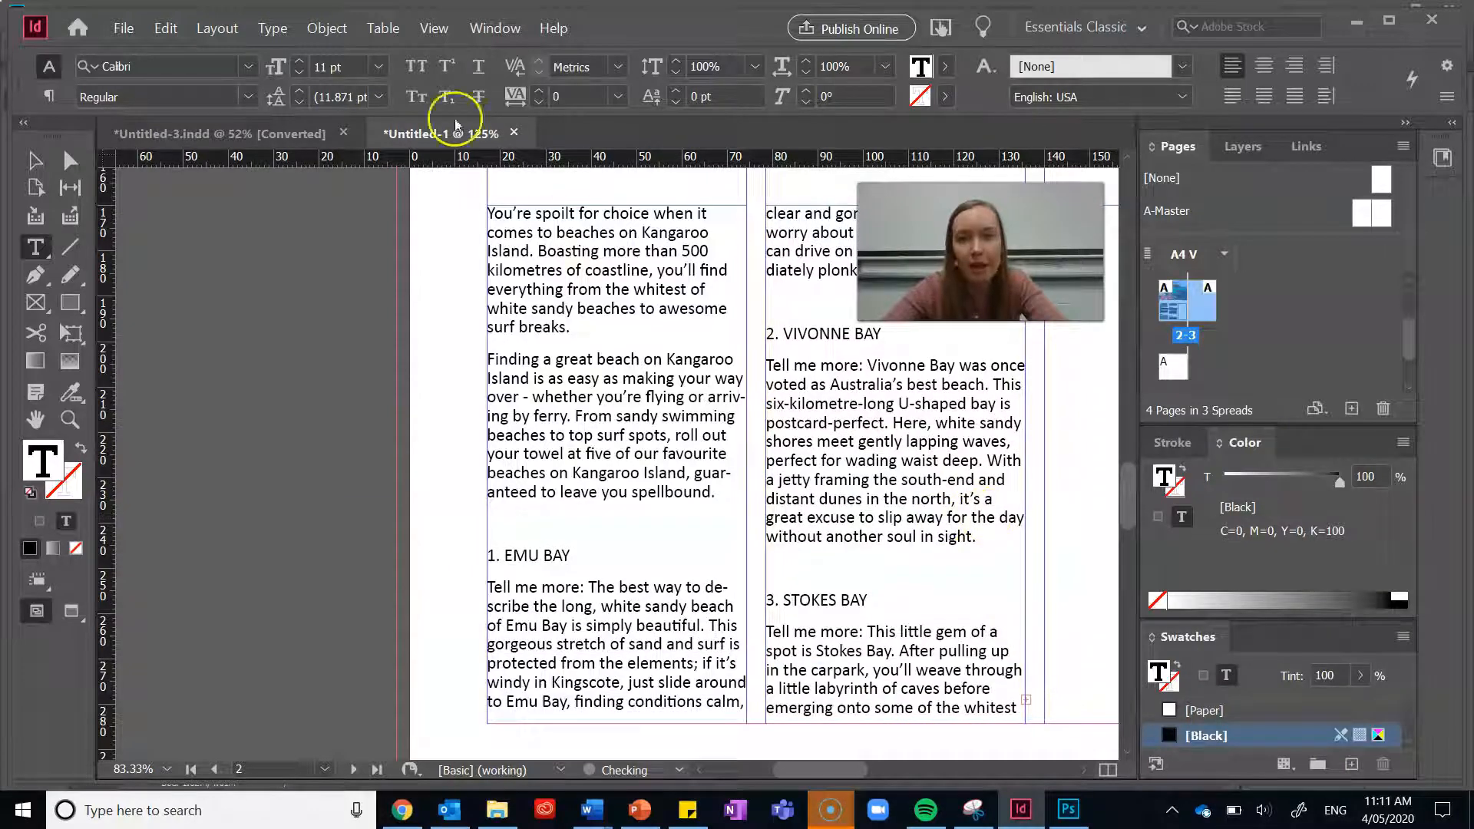
Link the overset text of the second column's frame into the third column's text frame on page 2.
drag(807, 774, 868, 774)
click(35, 160)
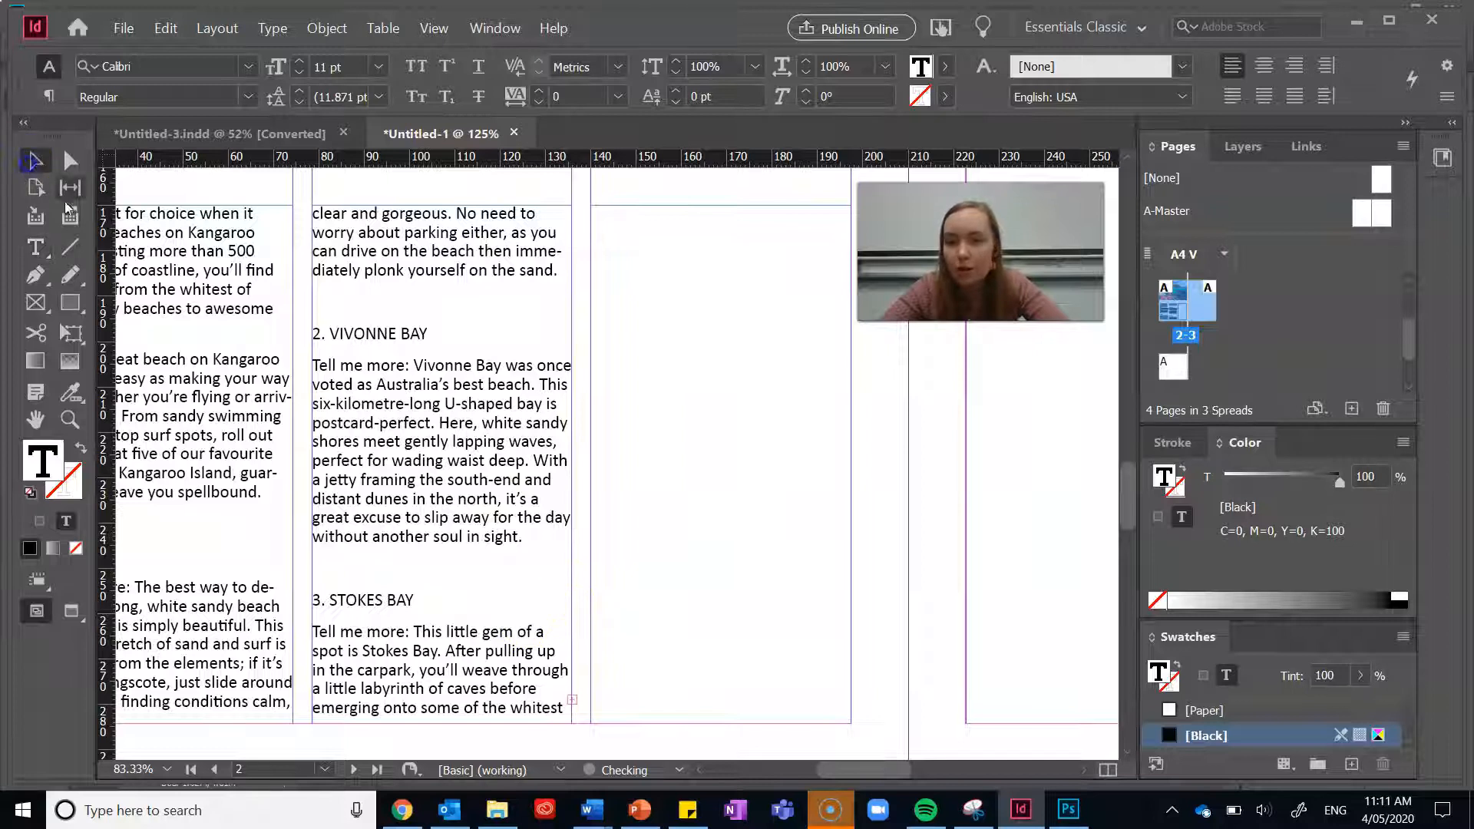
click(574, 702)
click(629, 233)
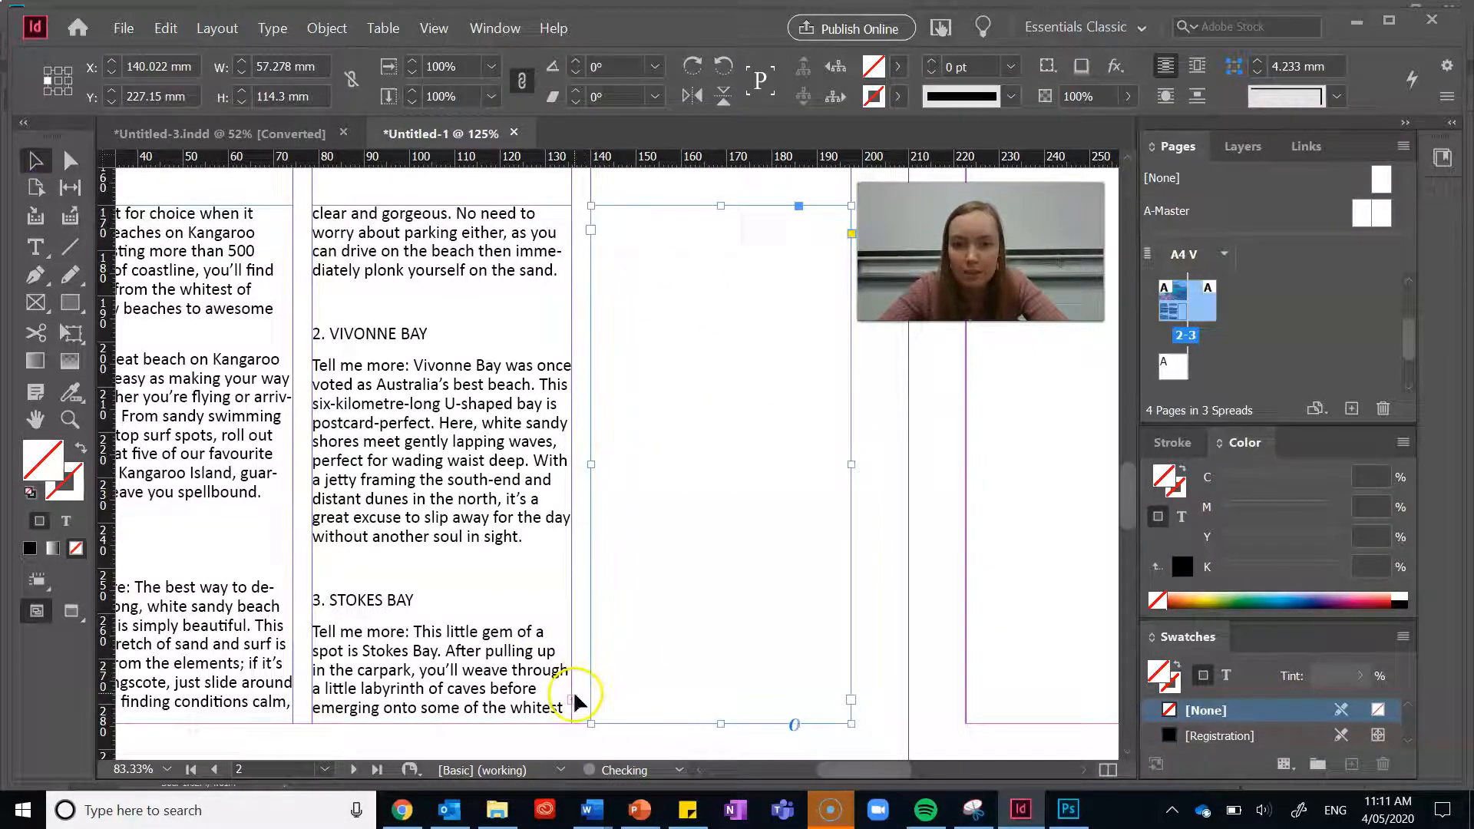
click(569, 701)
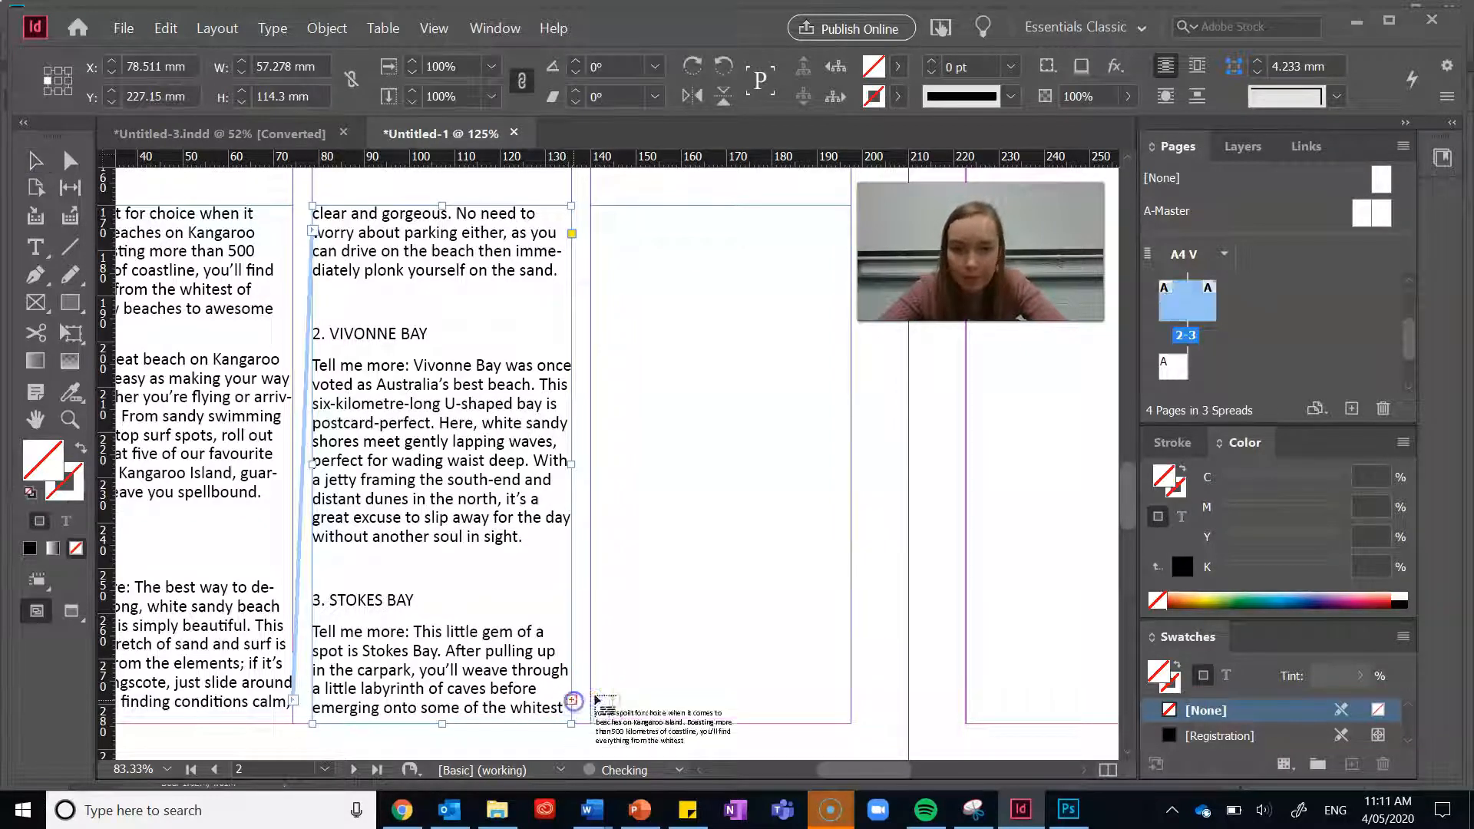
click(666, 400)
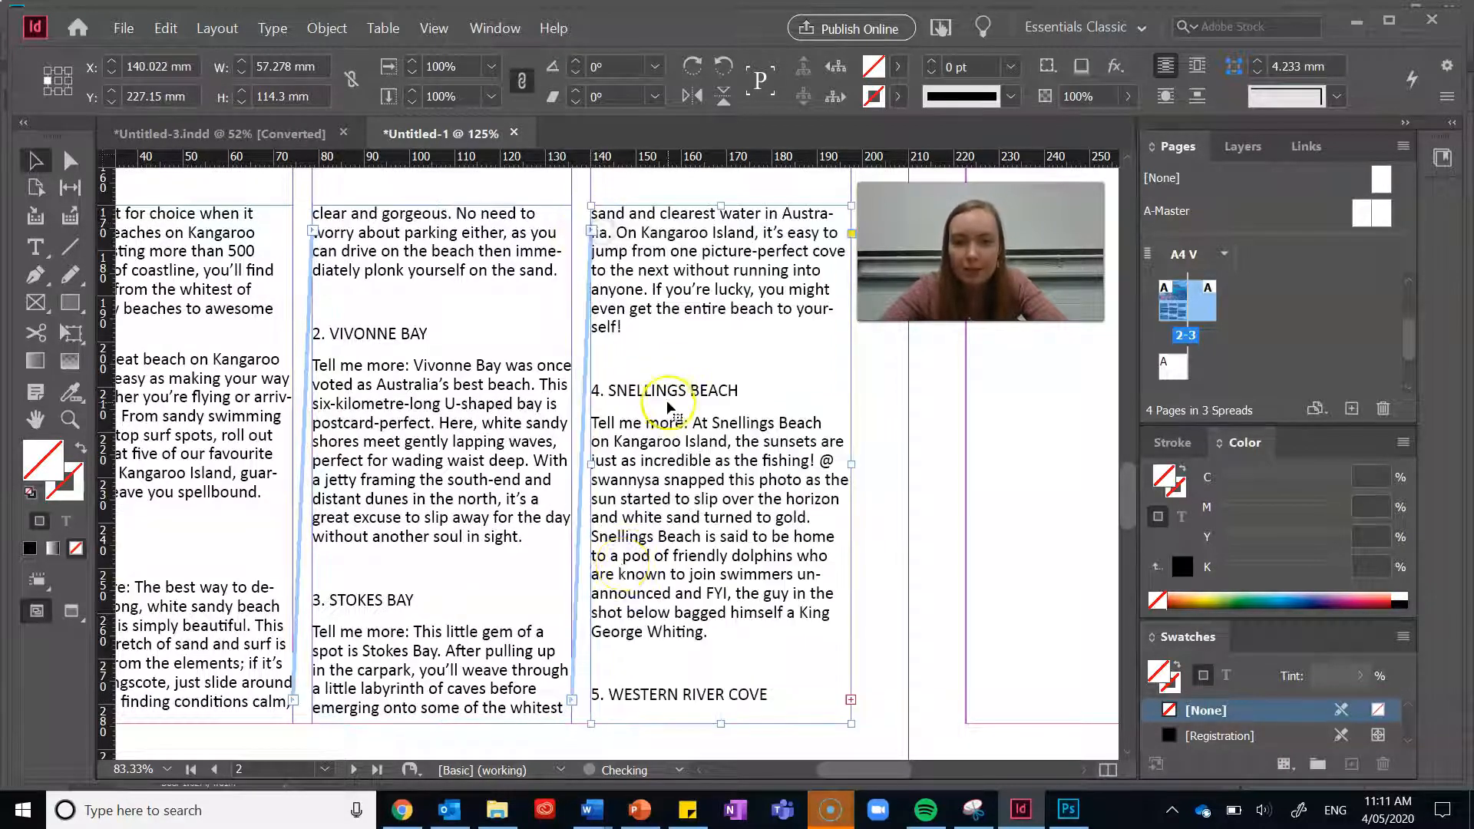
Draw a text frame about 57.3 × 271.6 mm filling the first column of page 3 from margin to margin.
drag(829, 770, 930, 761)
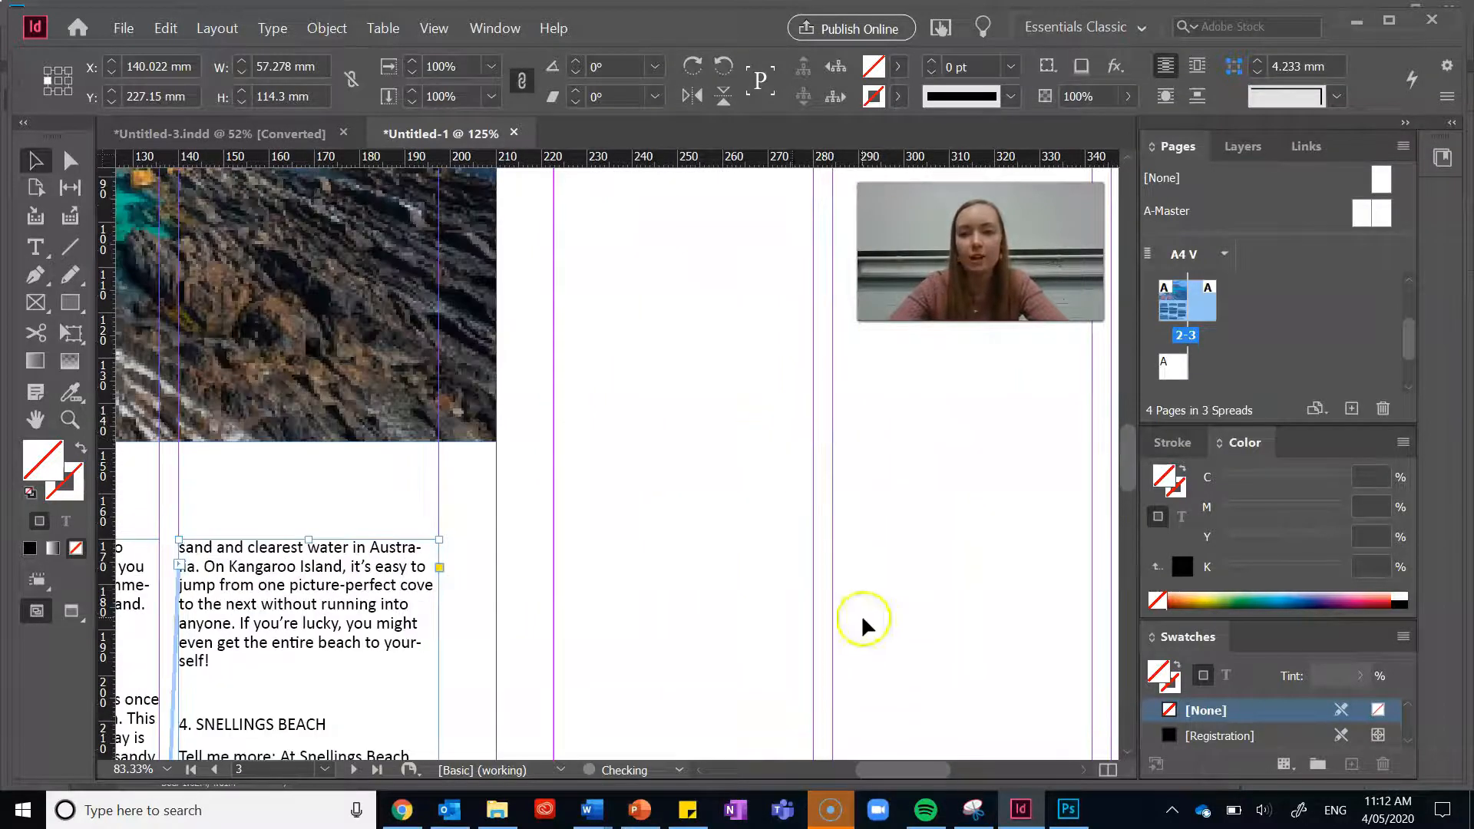
key(ctrl+minus)
key(ctrl+minus)
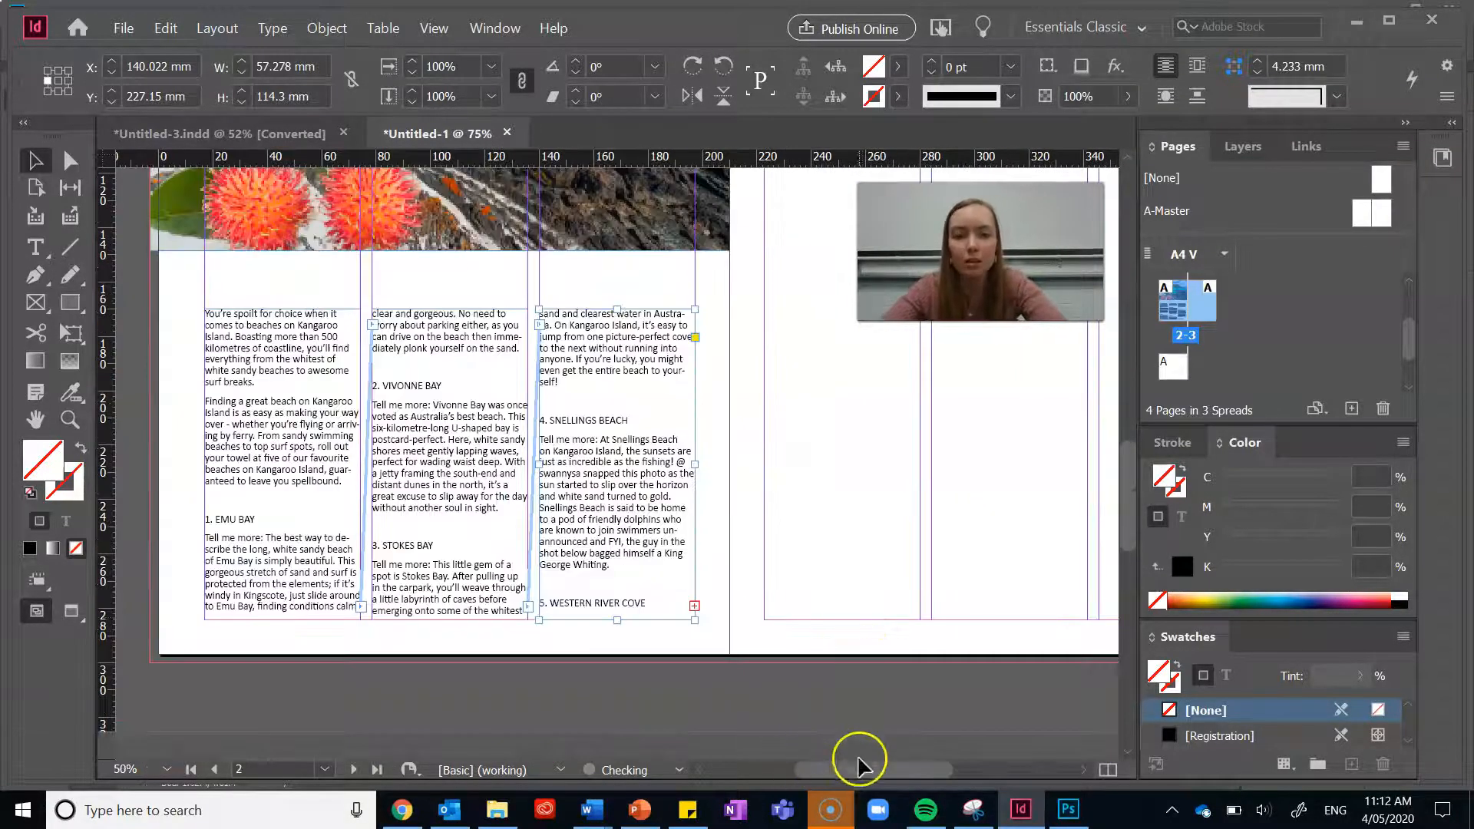
scroll(859, 765, left, 5)
drag(858, 769, 955, 770)
scroll(784, 573, down, 2)
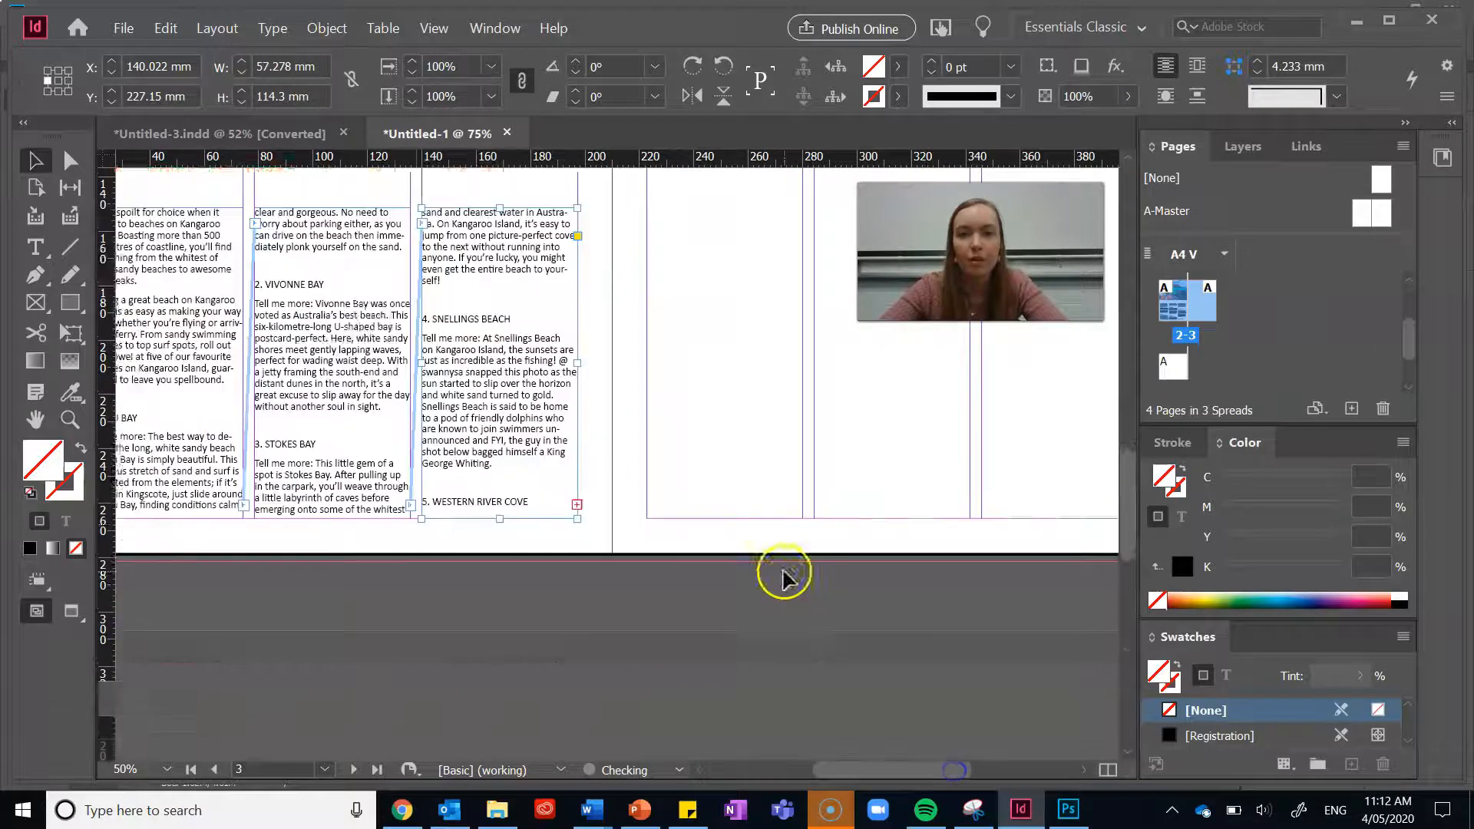
scroll(792, 584, up, 8)
scroll(792, 583, down, 2)
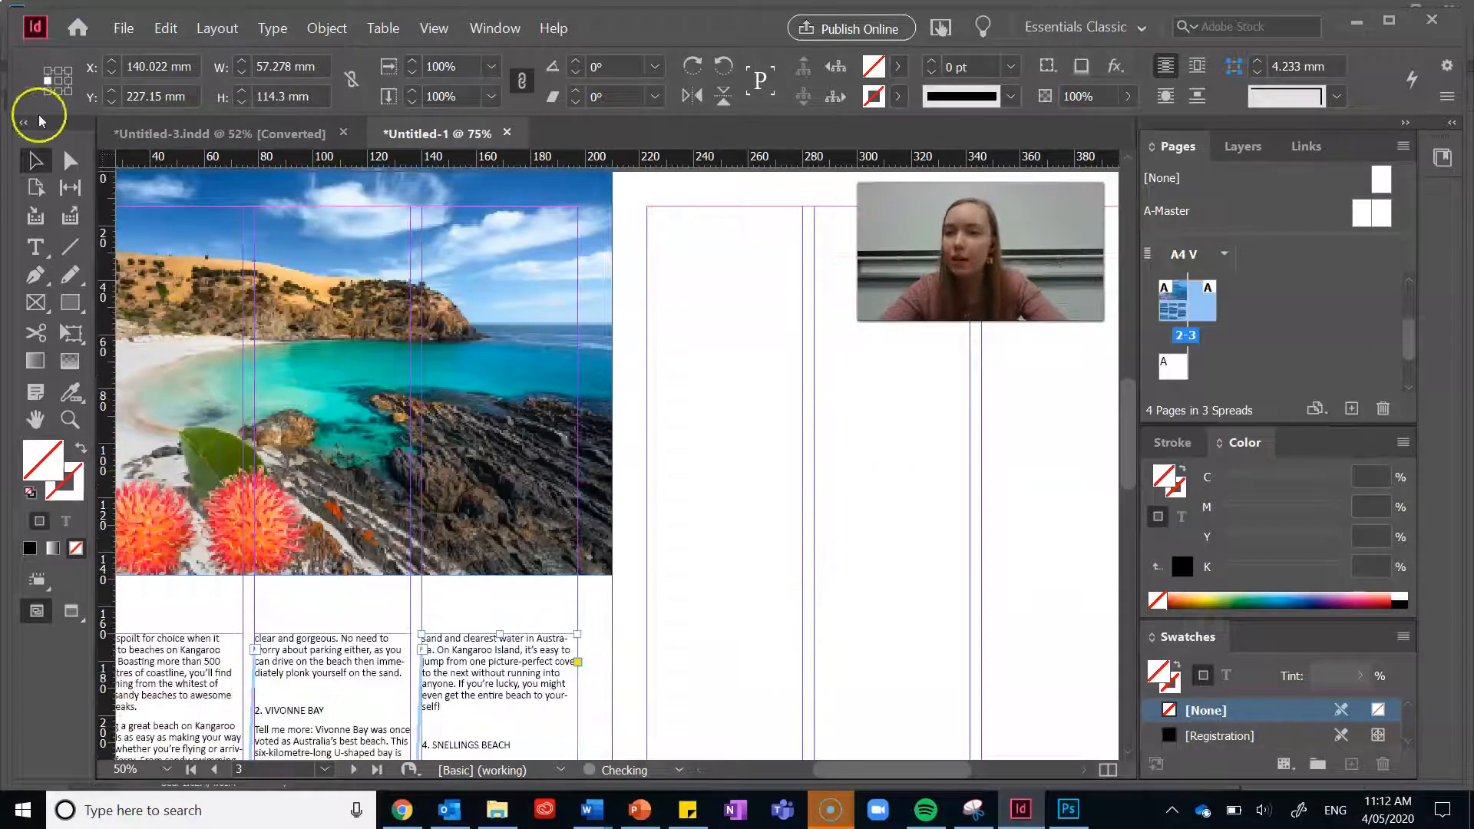
click(35, 247)
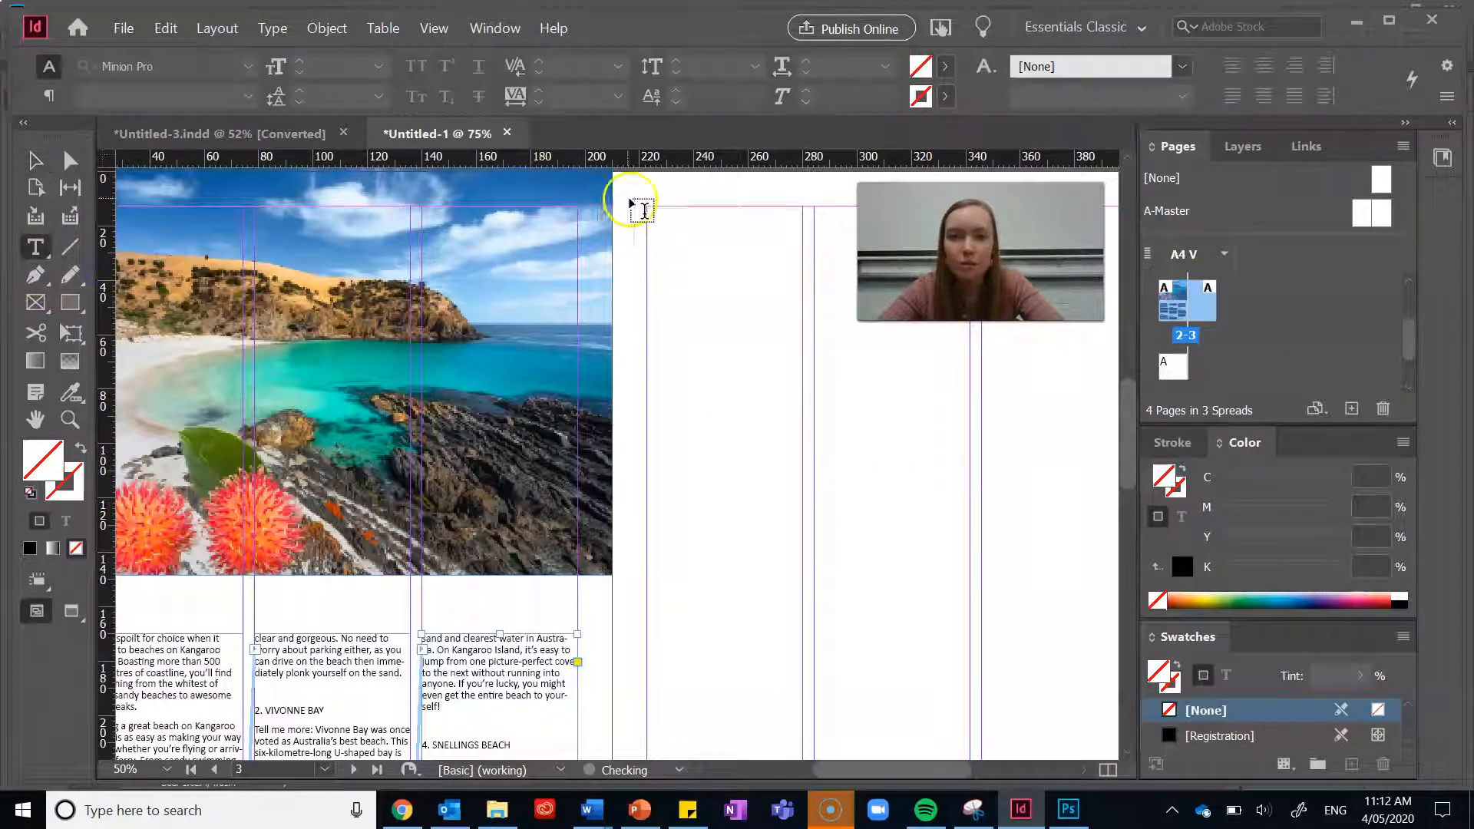
mouse_move(649, 209)
mouse_down()
mouse_move(780, 553)
mouse_move(816, 764)
mouse_move(802, 714)
mouse_up()
click(34, 160)
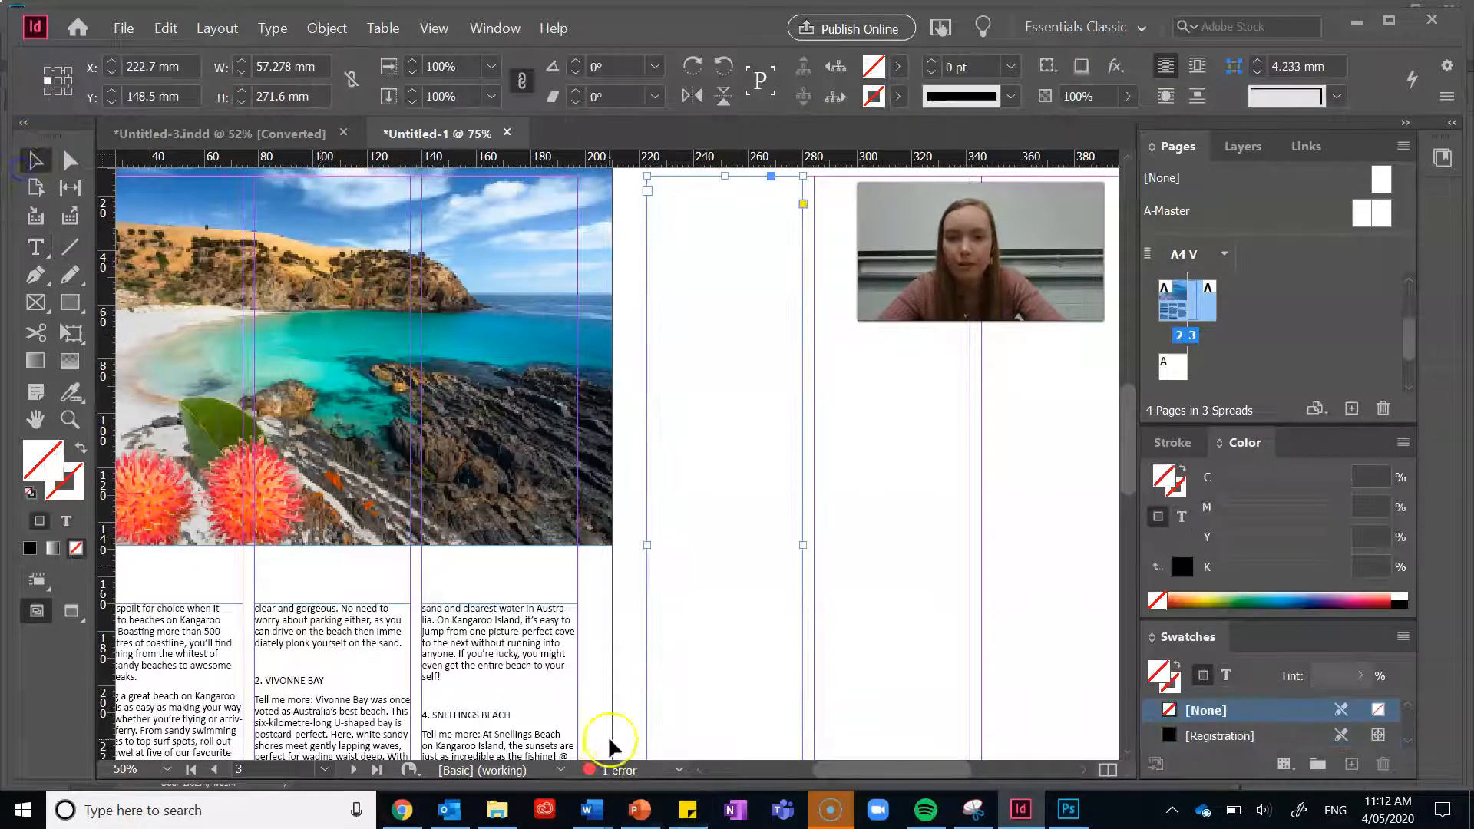
Link the overset text of the third column's frame on page 2 into the text frame in page 3's first column.
scroll(583, 707, down, 5)
click(576, 658)
scroll(667, 384, up, 6)
click(663, 376)
scroll(676, 649, down, 5)
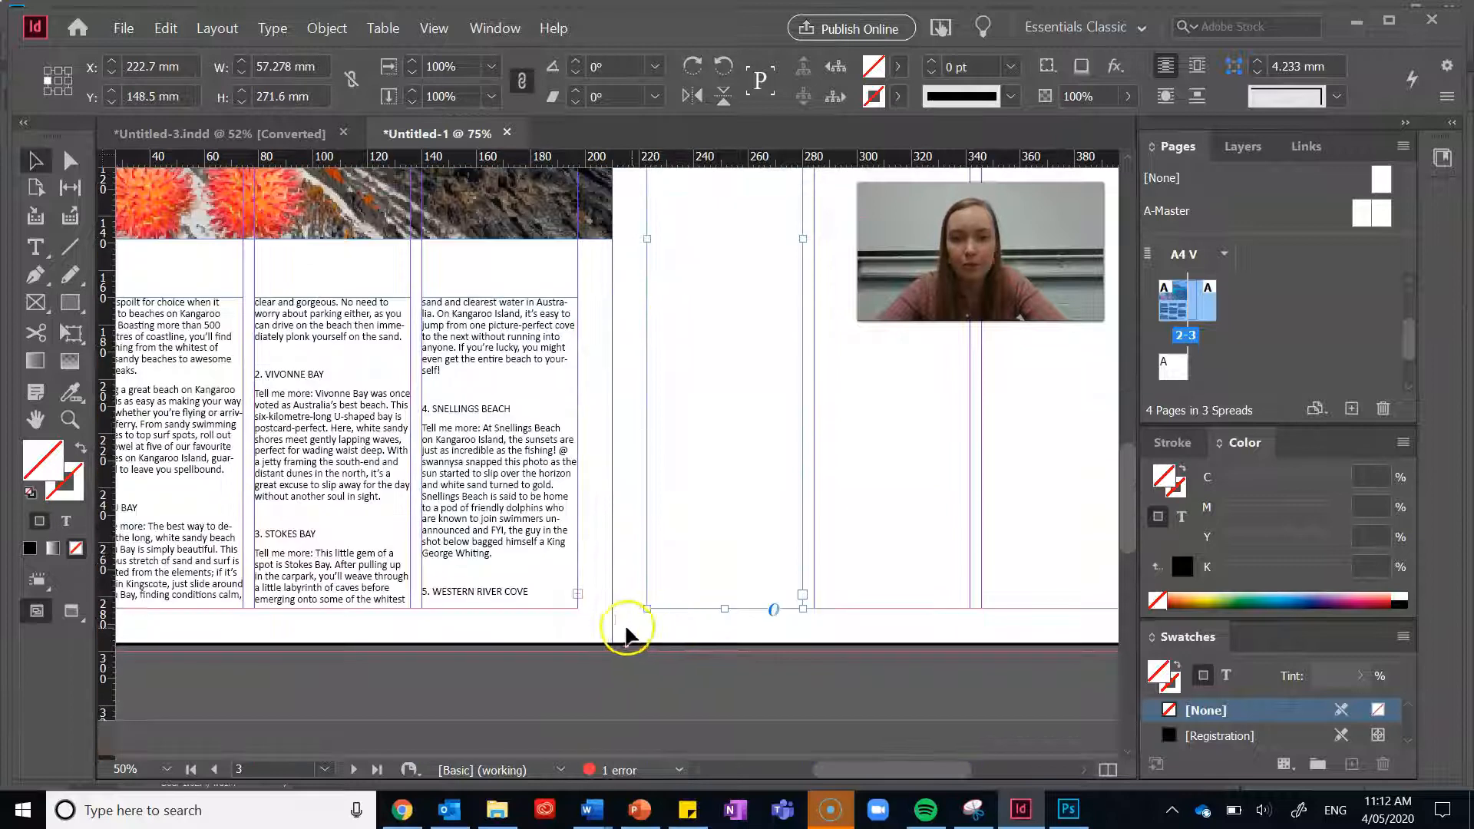
click(577, 598)
scroll(665, 547, up, 5)
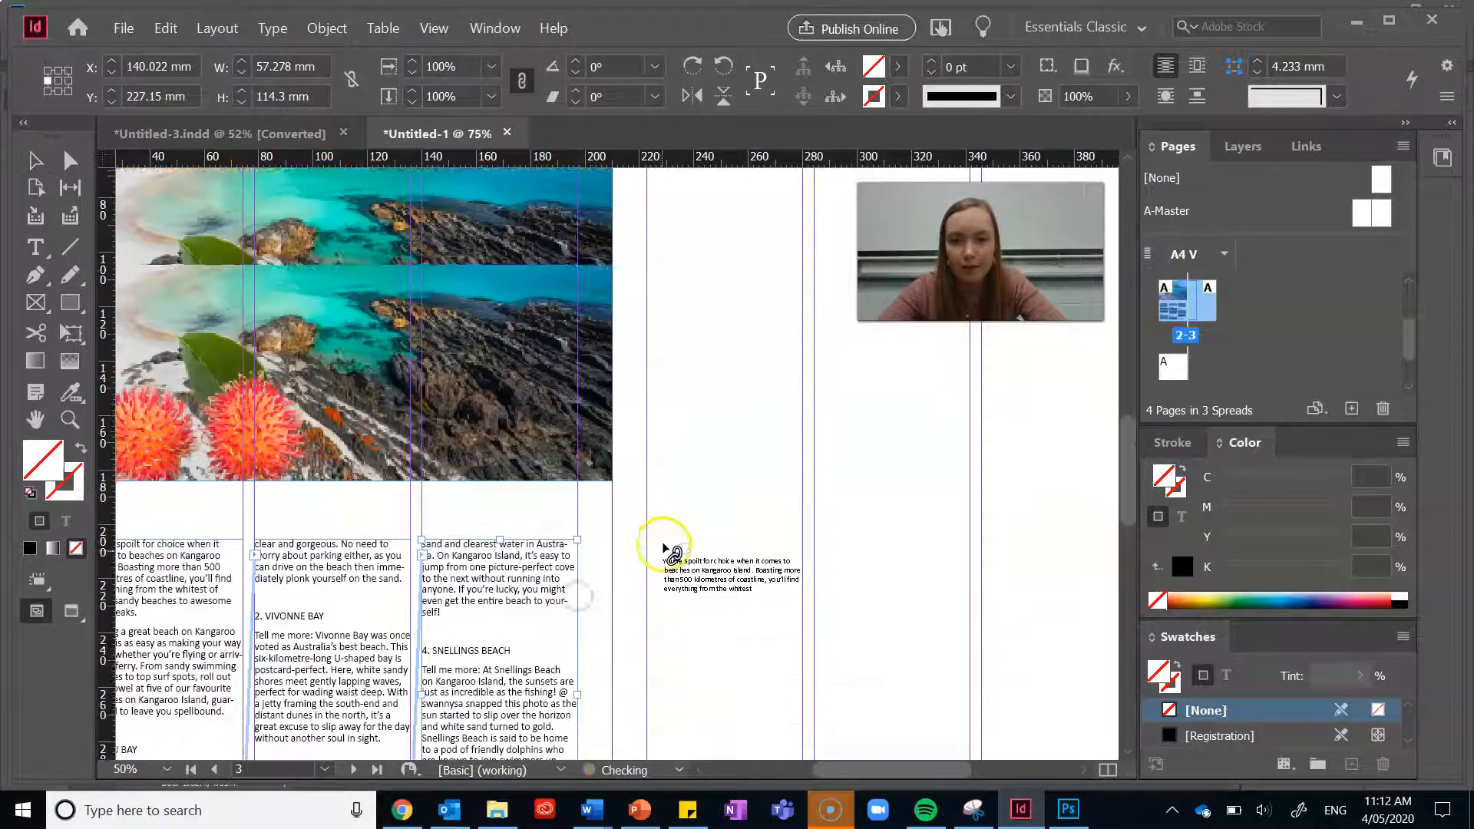
scroll(691, 461, up, 3)
click(700, 323)
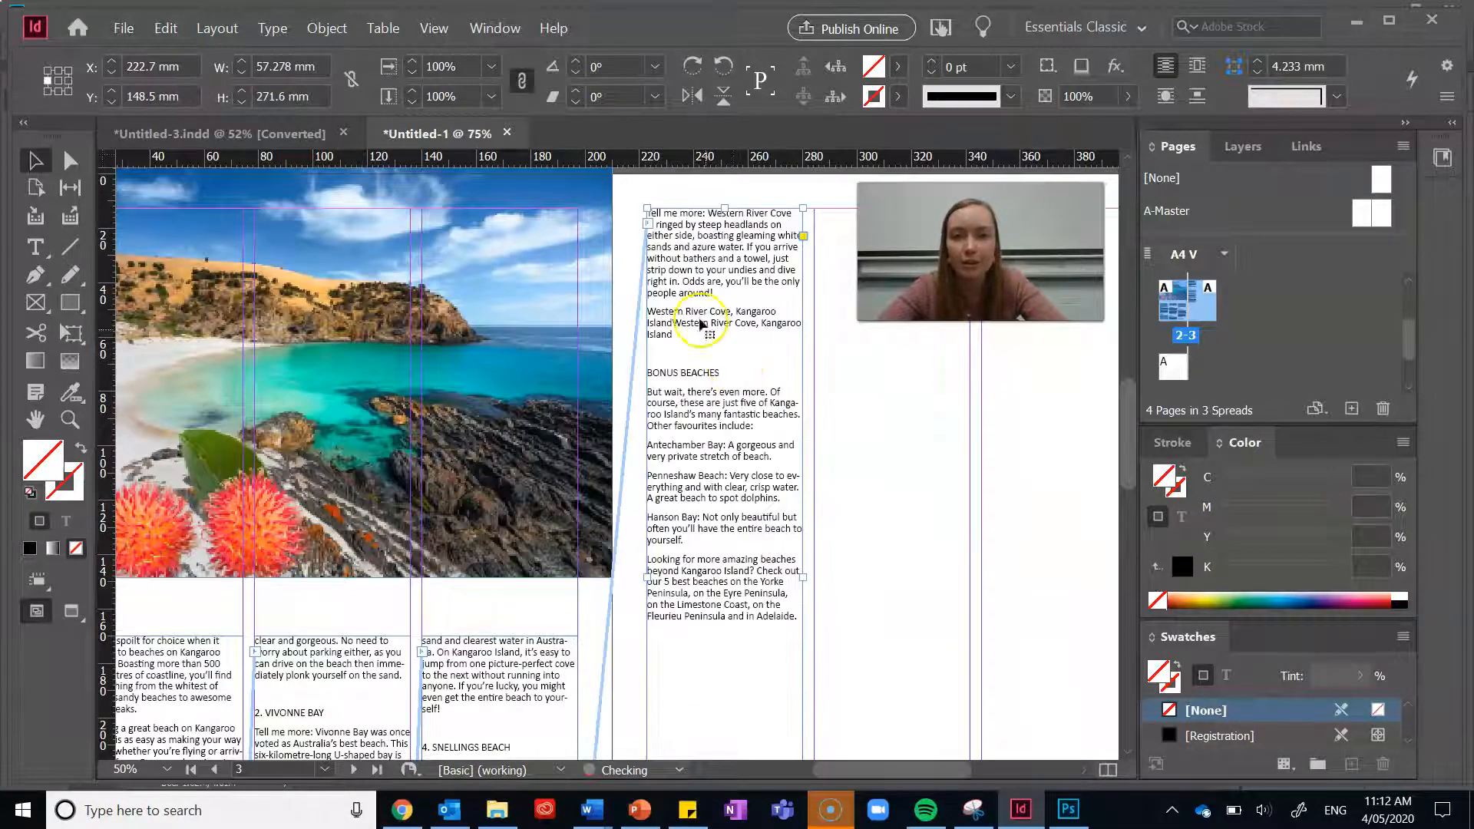
scroll(737, 568, down, 3)
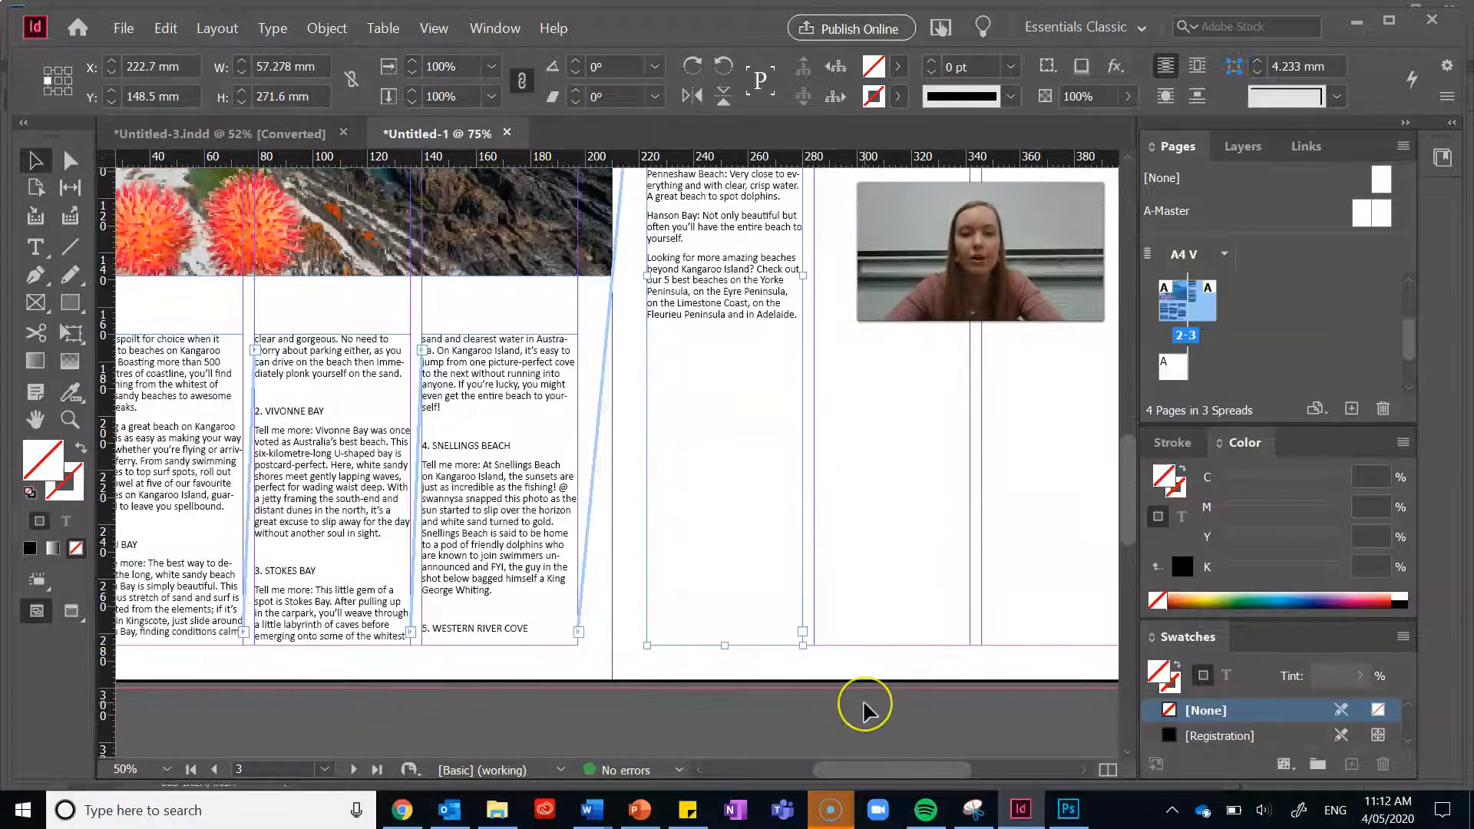
key(ctrl+0)
drag(881, 769, 842, 772)
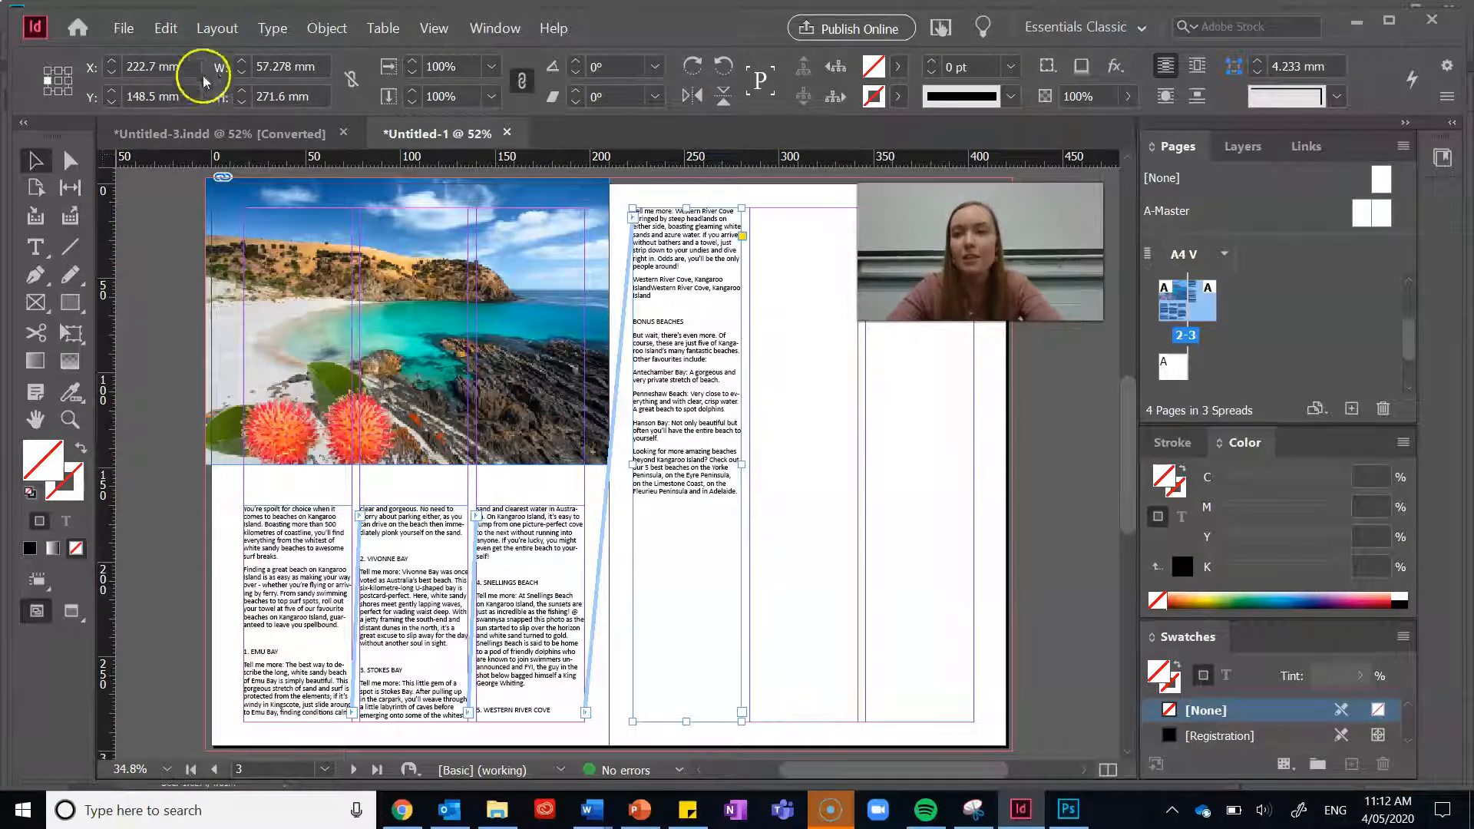
Switch to the Untitled-3.indd document and examine the headline, subheading, intro text and linked columns on page 2.
click(215, 134)
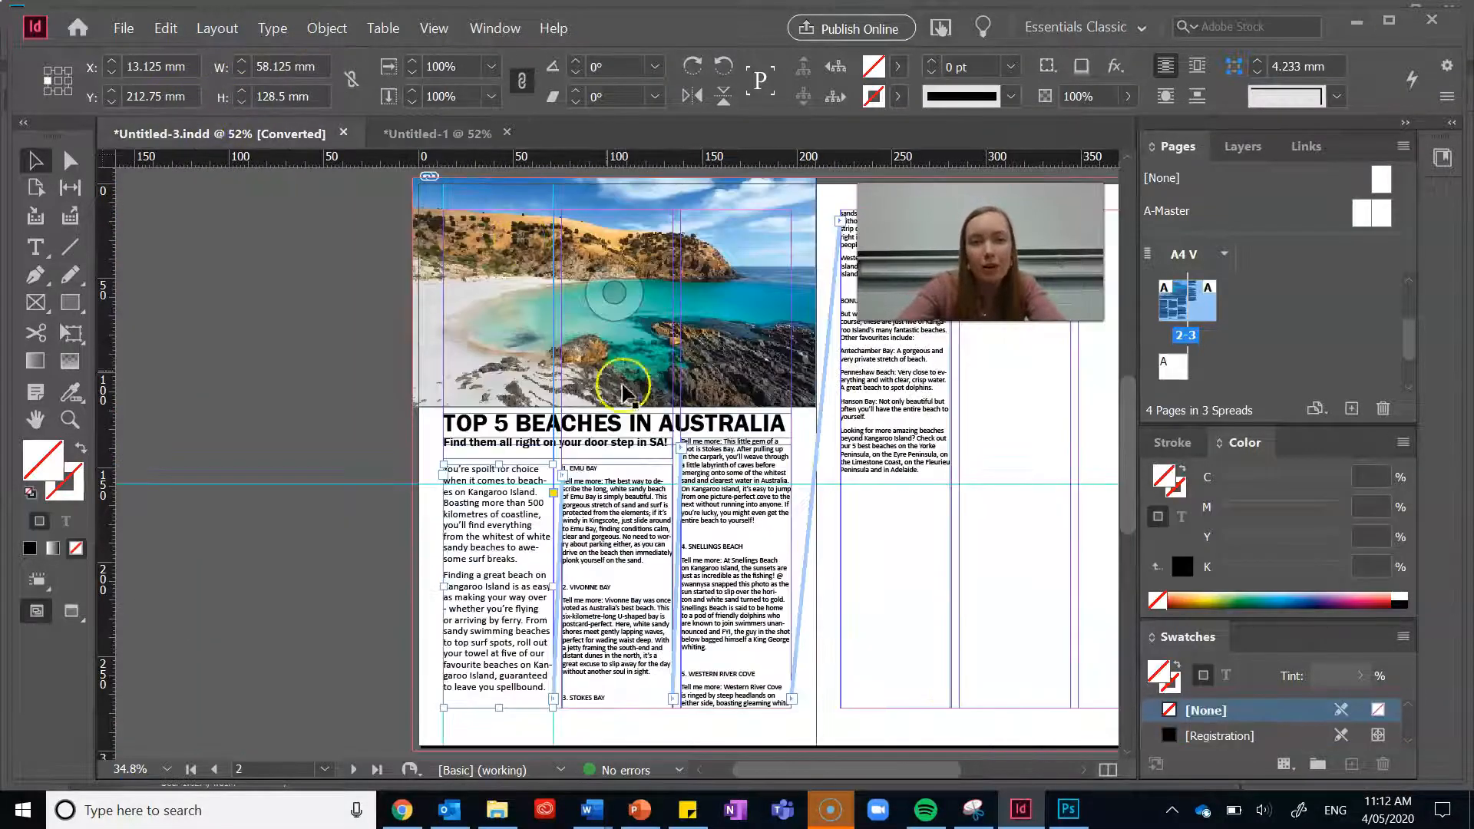
key(ctrl+=)
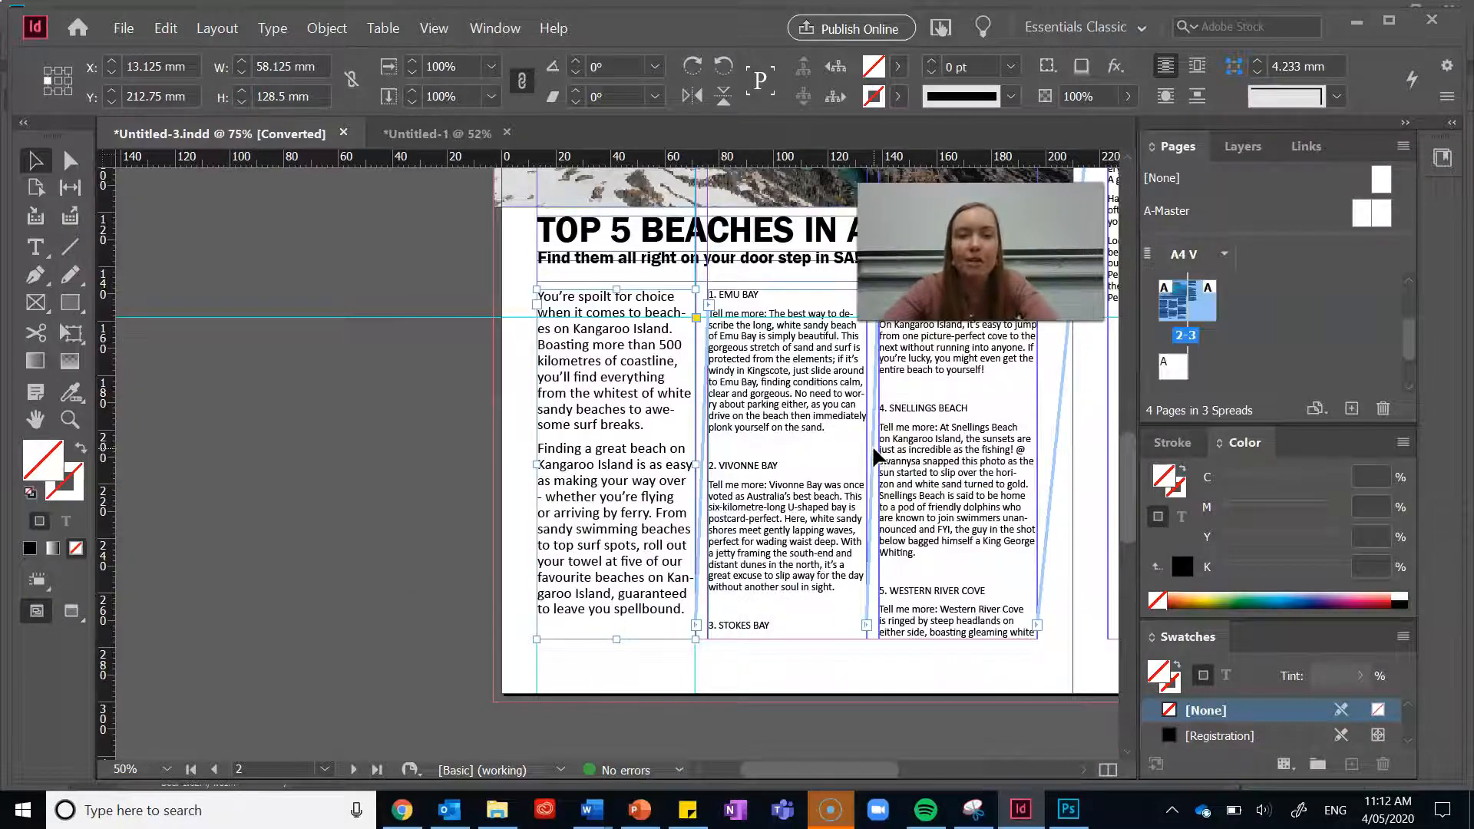
scroll(875, 457, up, 3)
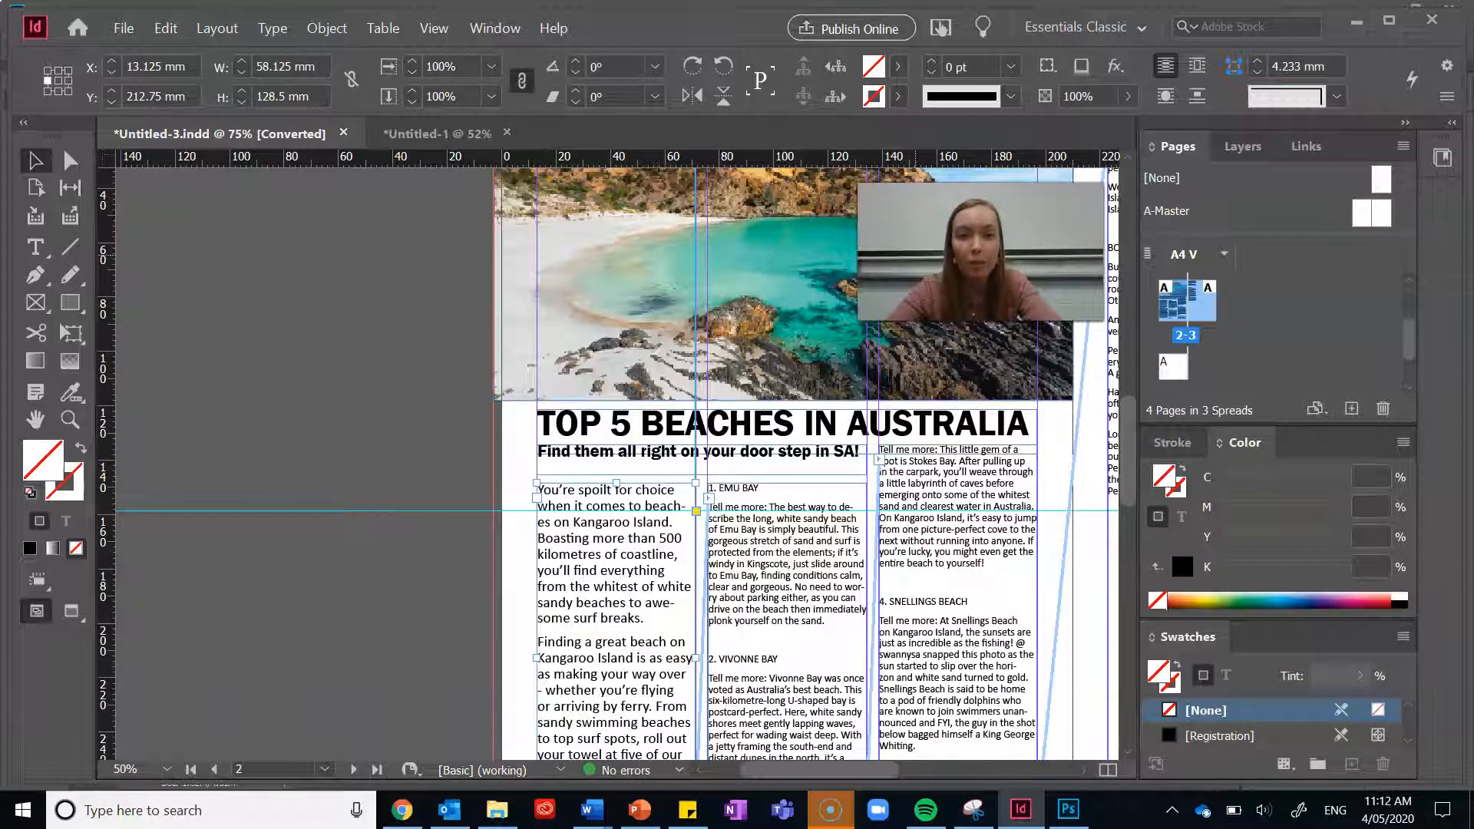
scroll(619, 512, down, 3)
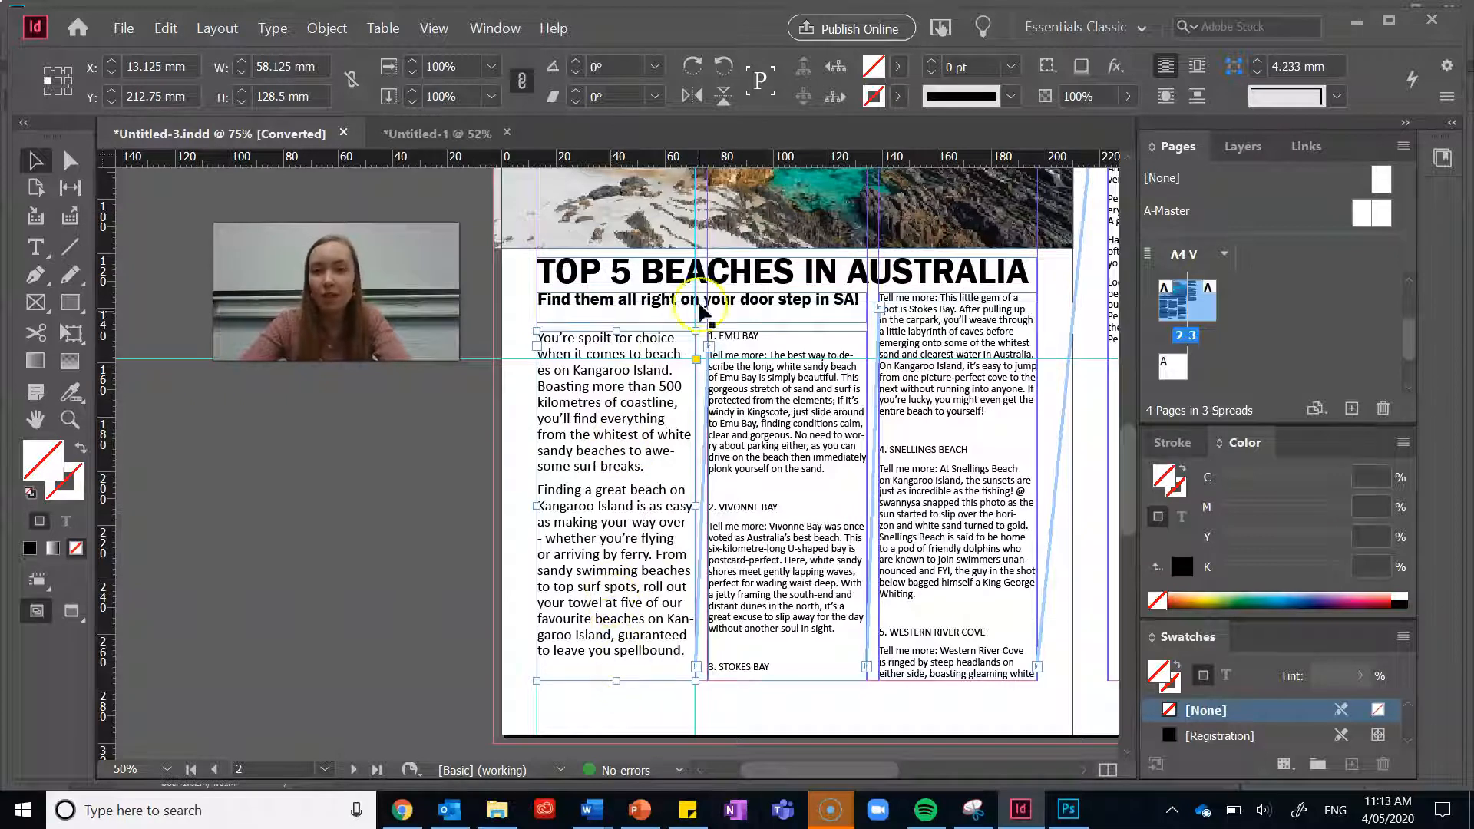
Insert a line break before the "3. STOKES BAY" heading at the foot of the second column to push it into the third column.
click(744, 330)
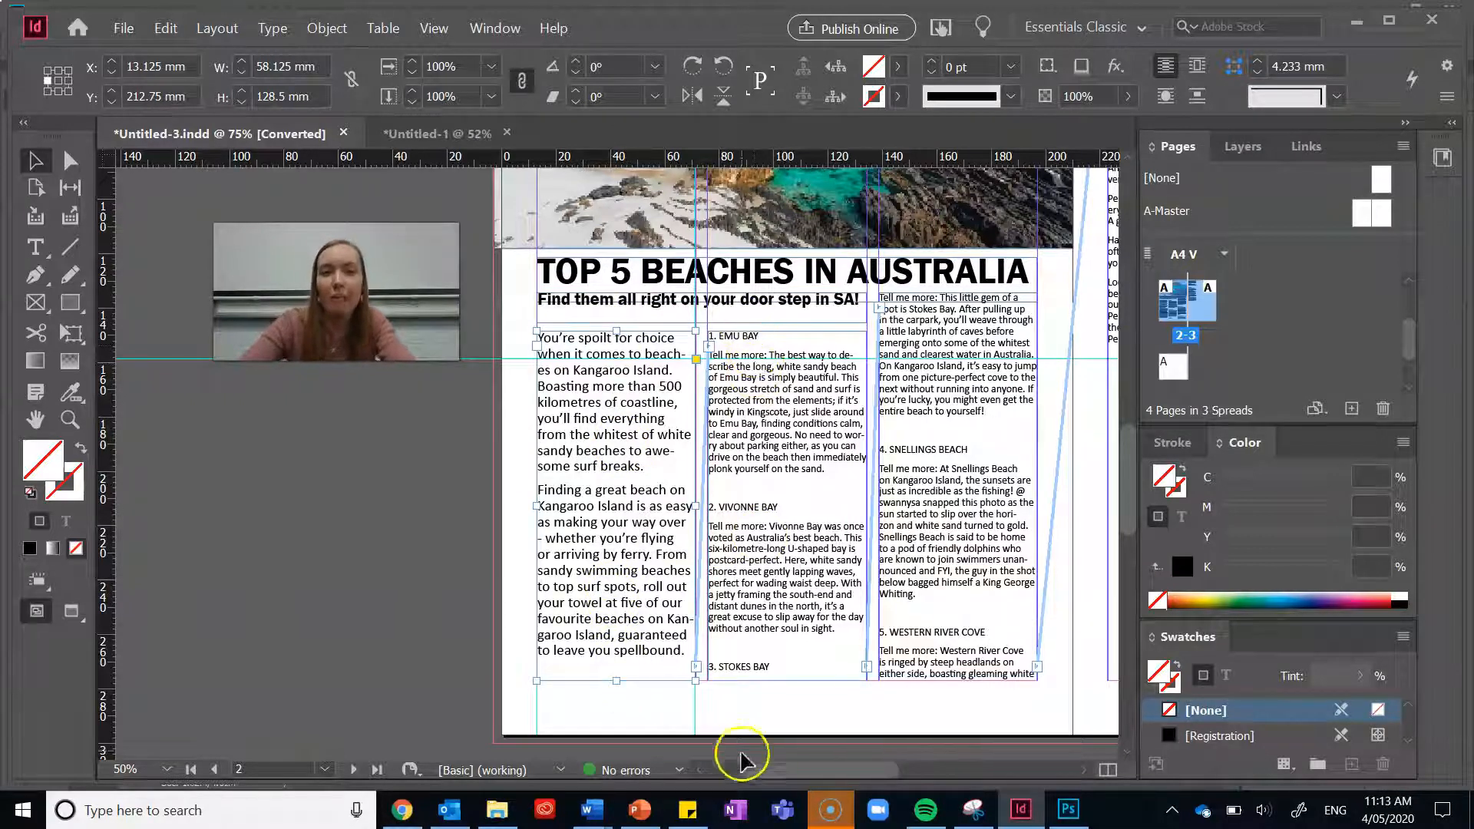
triple_click(714, 668)
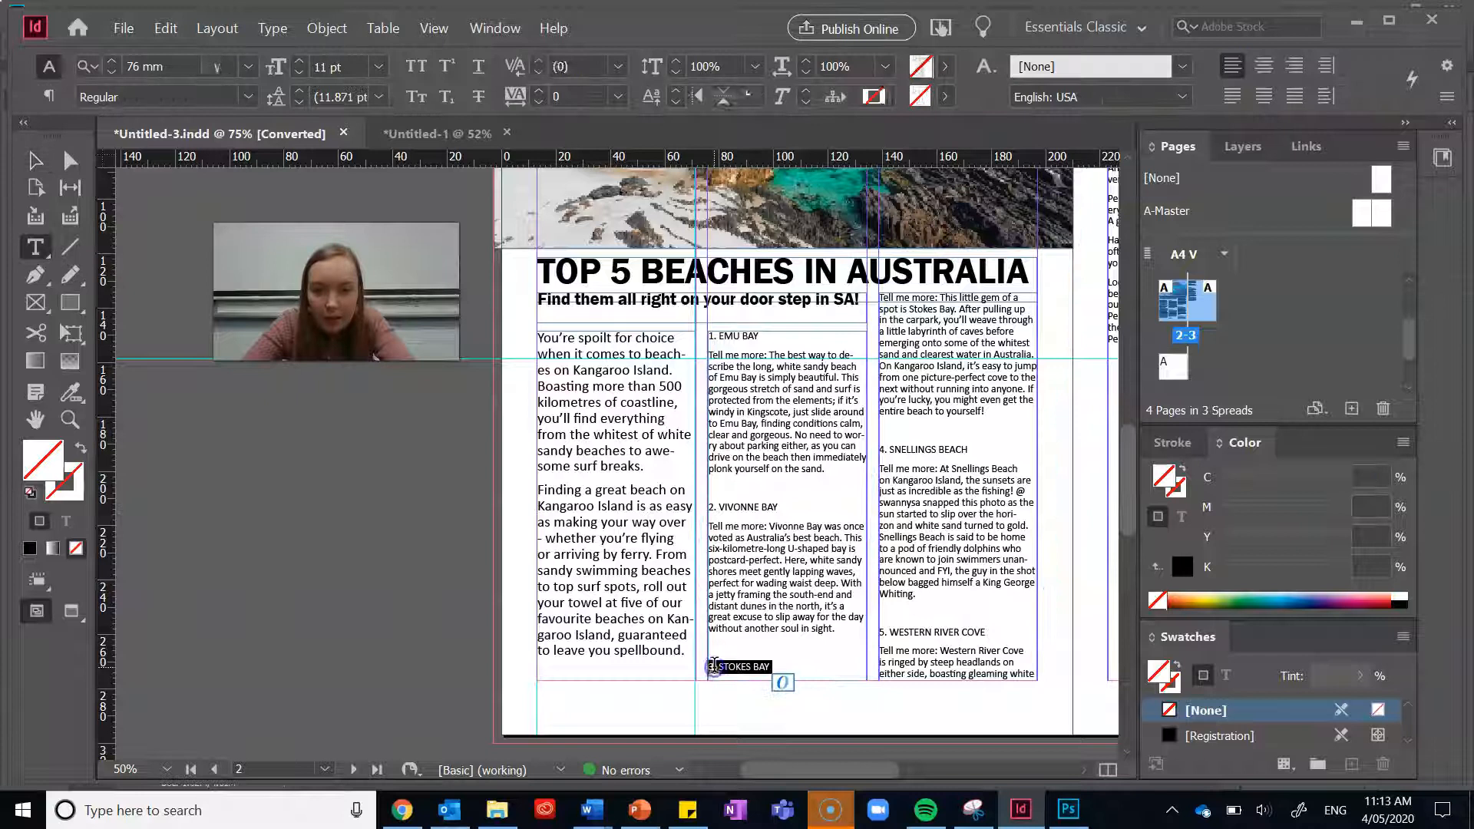
click(717, 673)
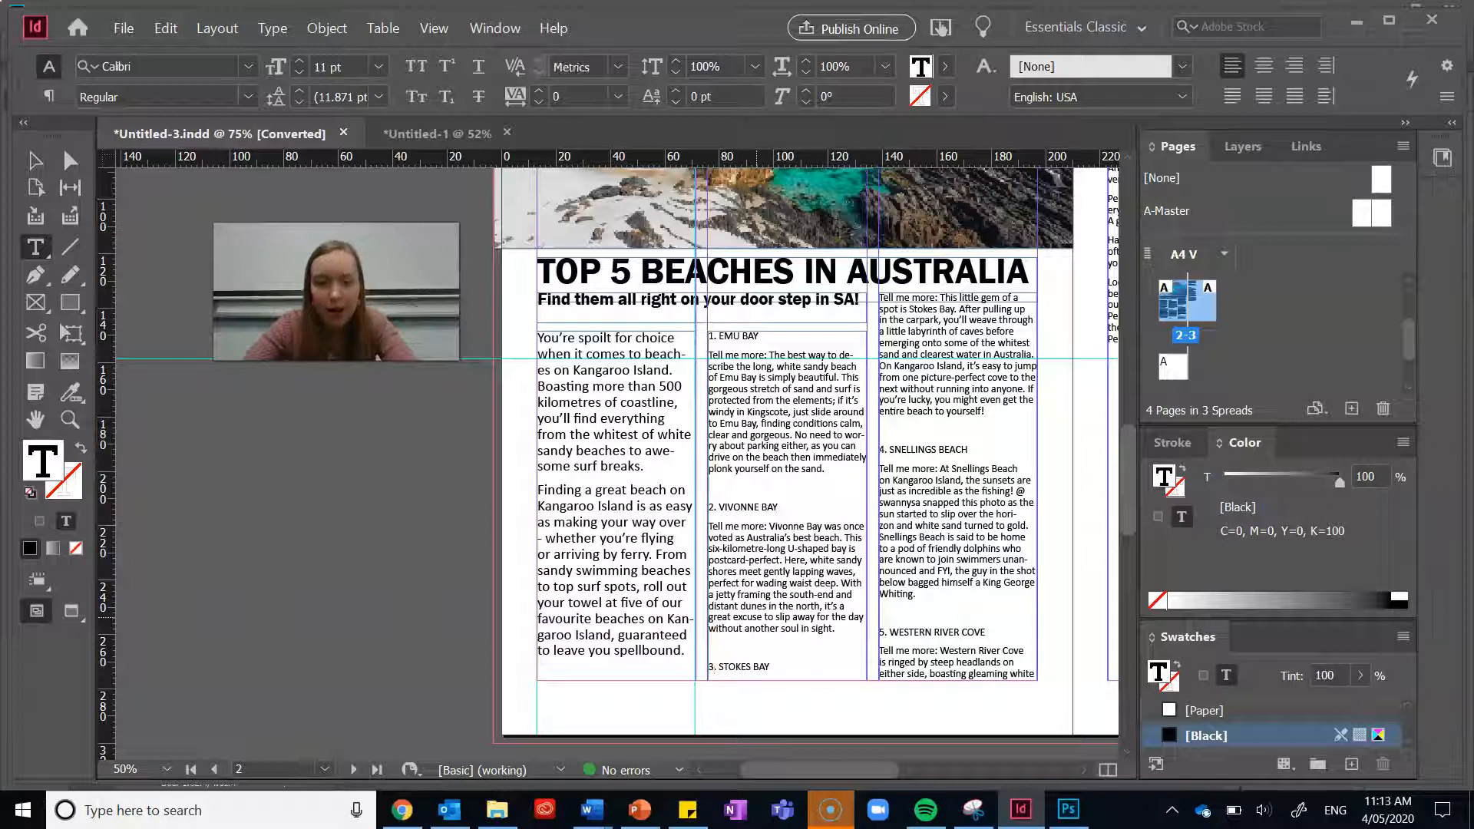
key(Return)
Examine the empty page 1 with its margins and three column guides.
drag(855, 770, 923, 772)
scroll(905, 636, up, 10)
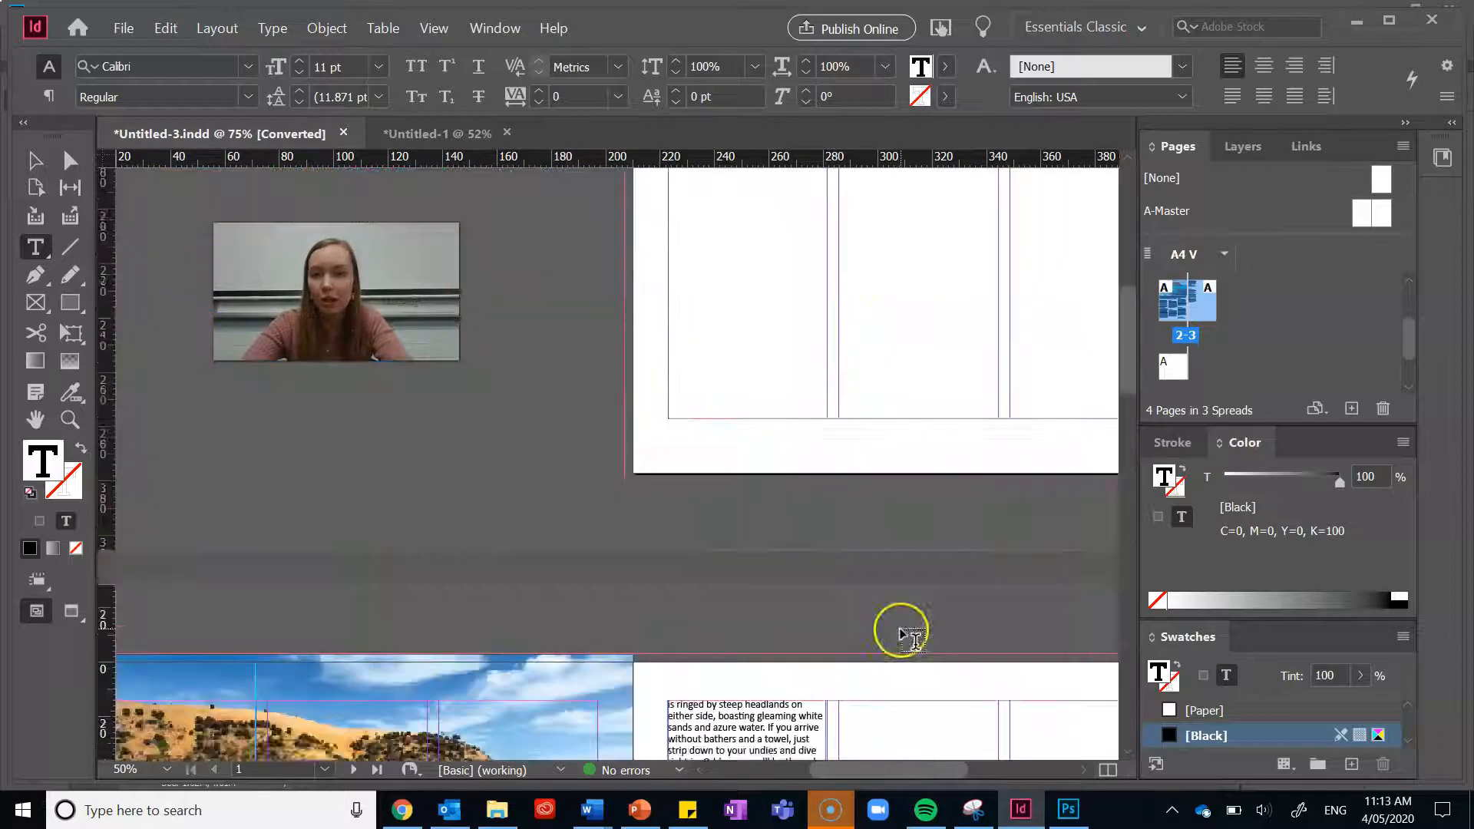
scroll(914, 641, down, 2)
click(846, 772)
drag(868, 774, 900, 770)
scroll(844, 622, up, 1)
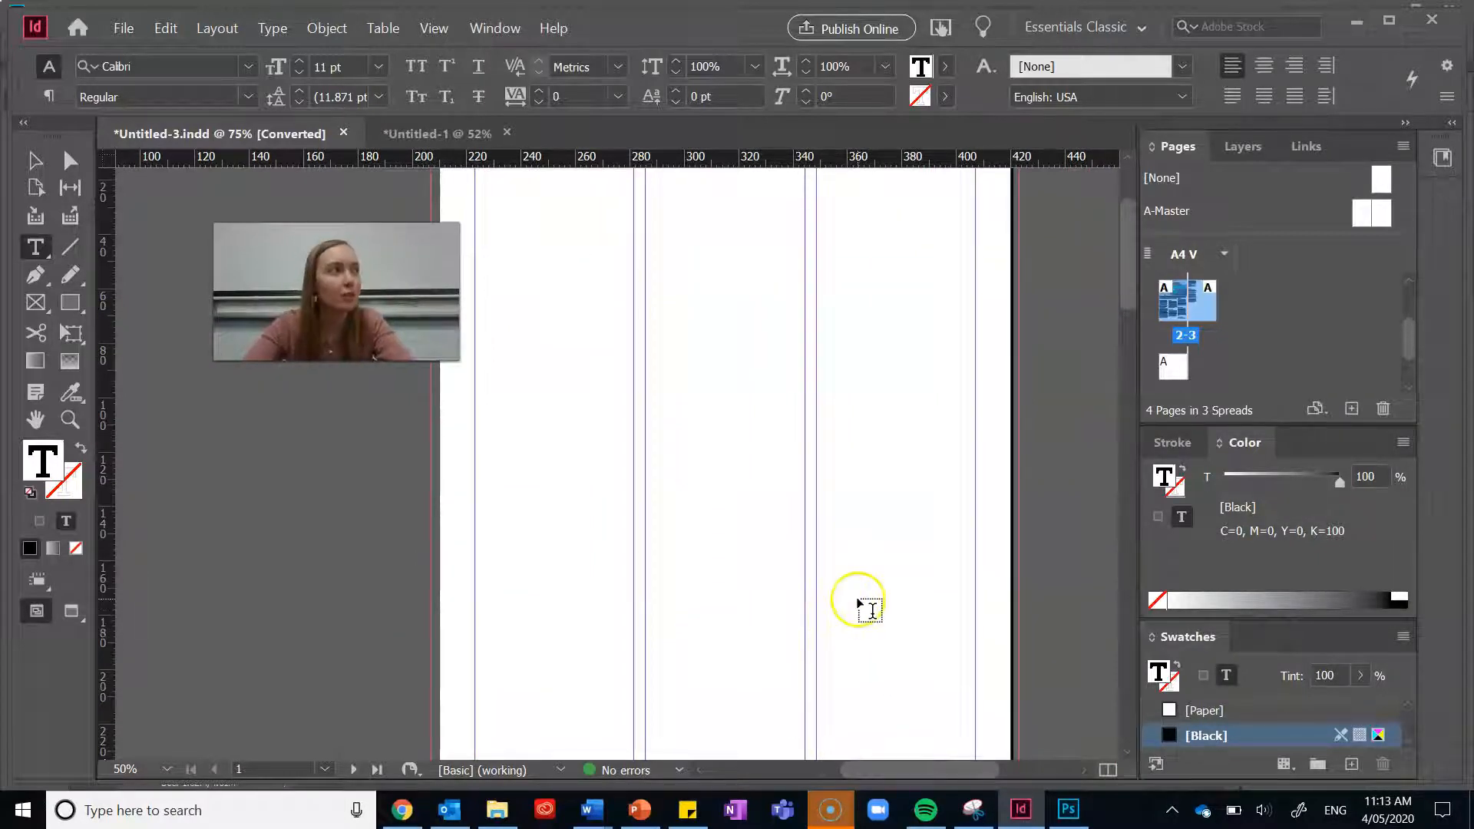
scroll(643, 382, up, 2)
scroll(626, 382, down, 2)
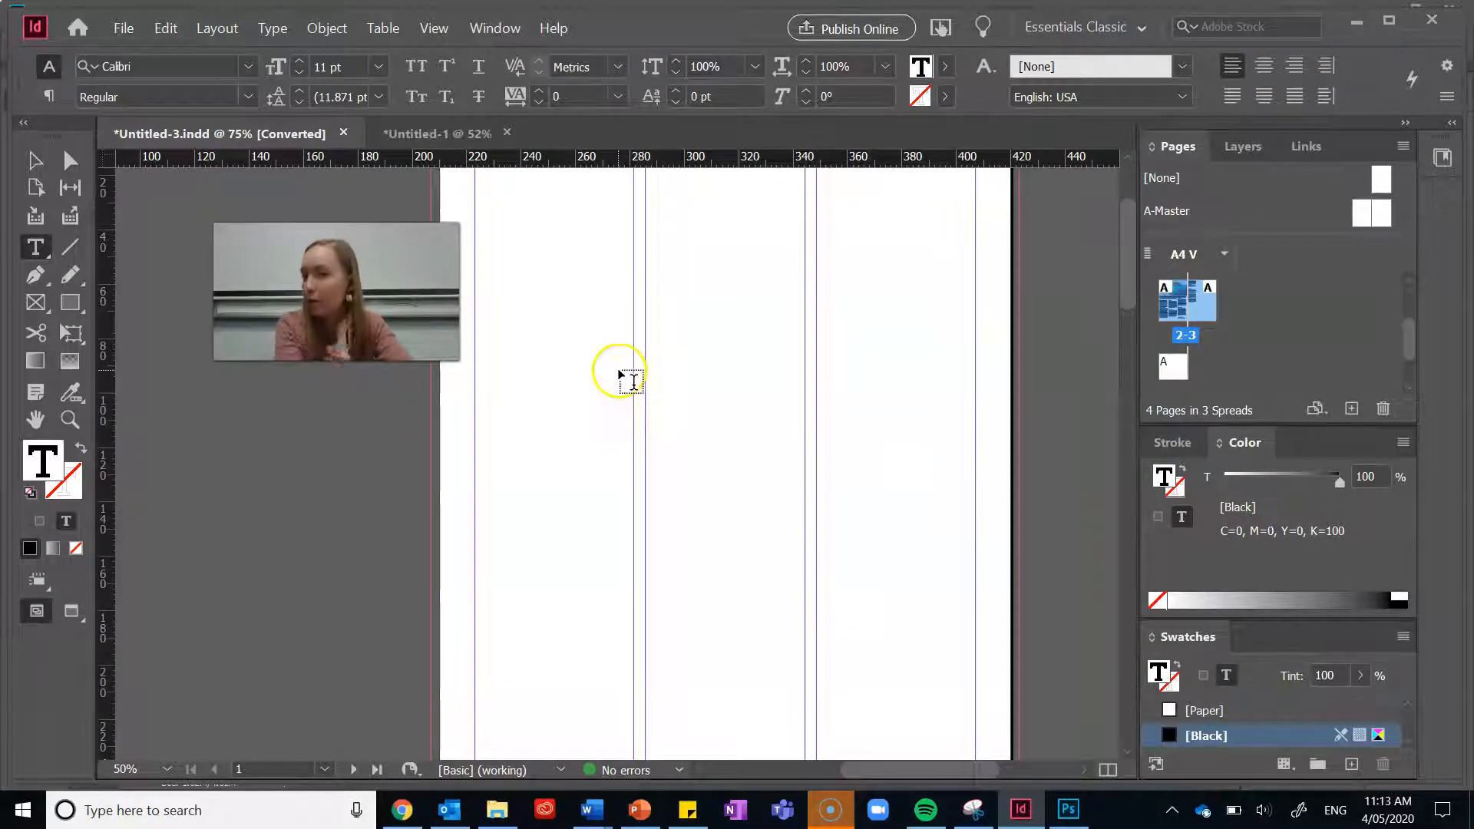
scroll(618, 376, up, 2)
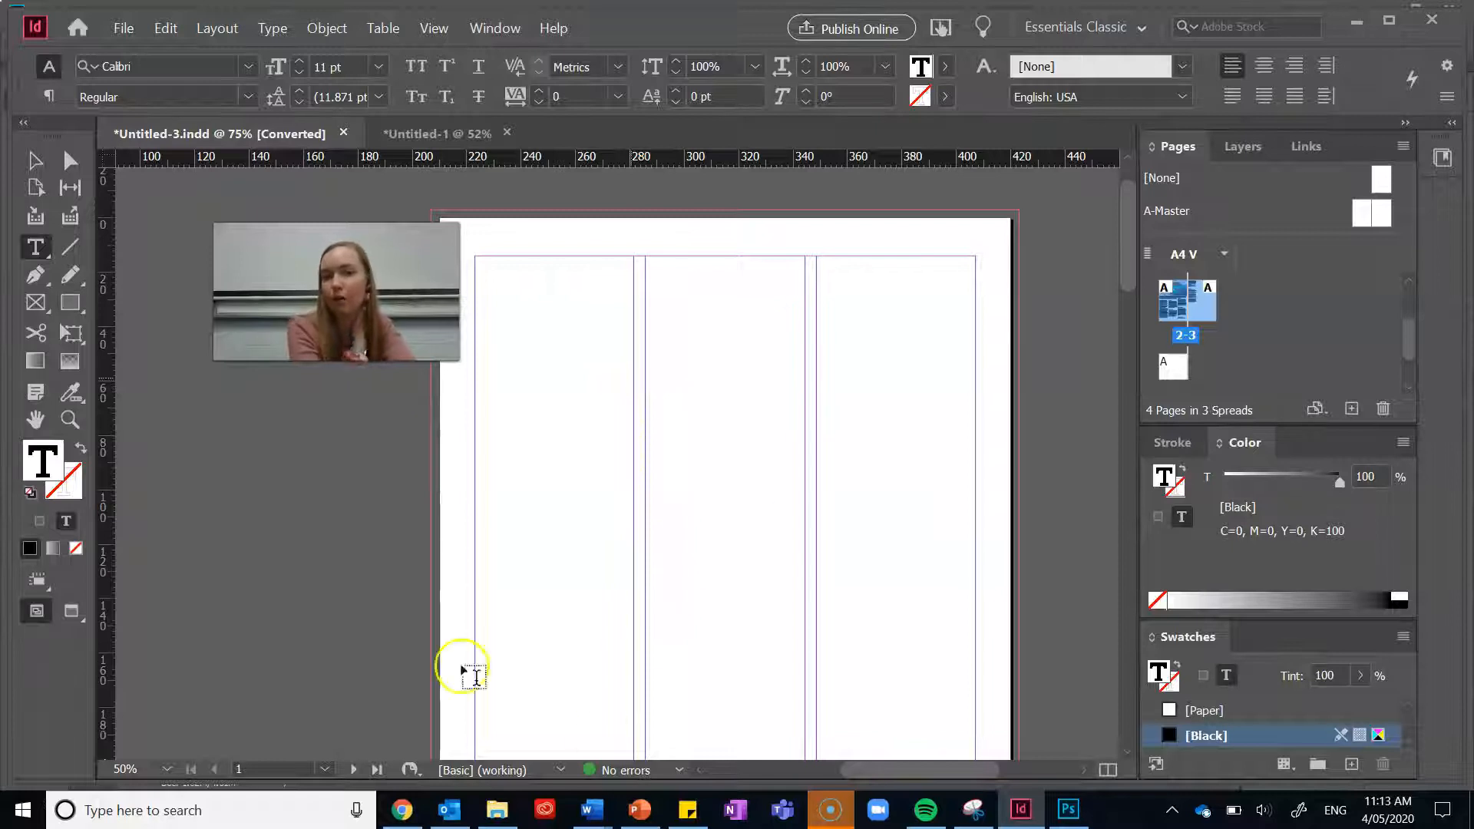